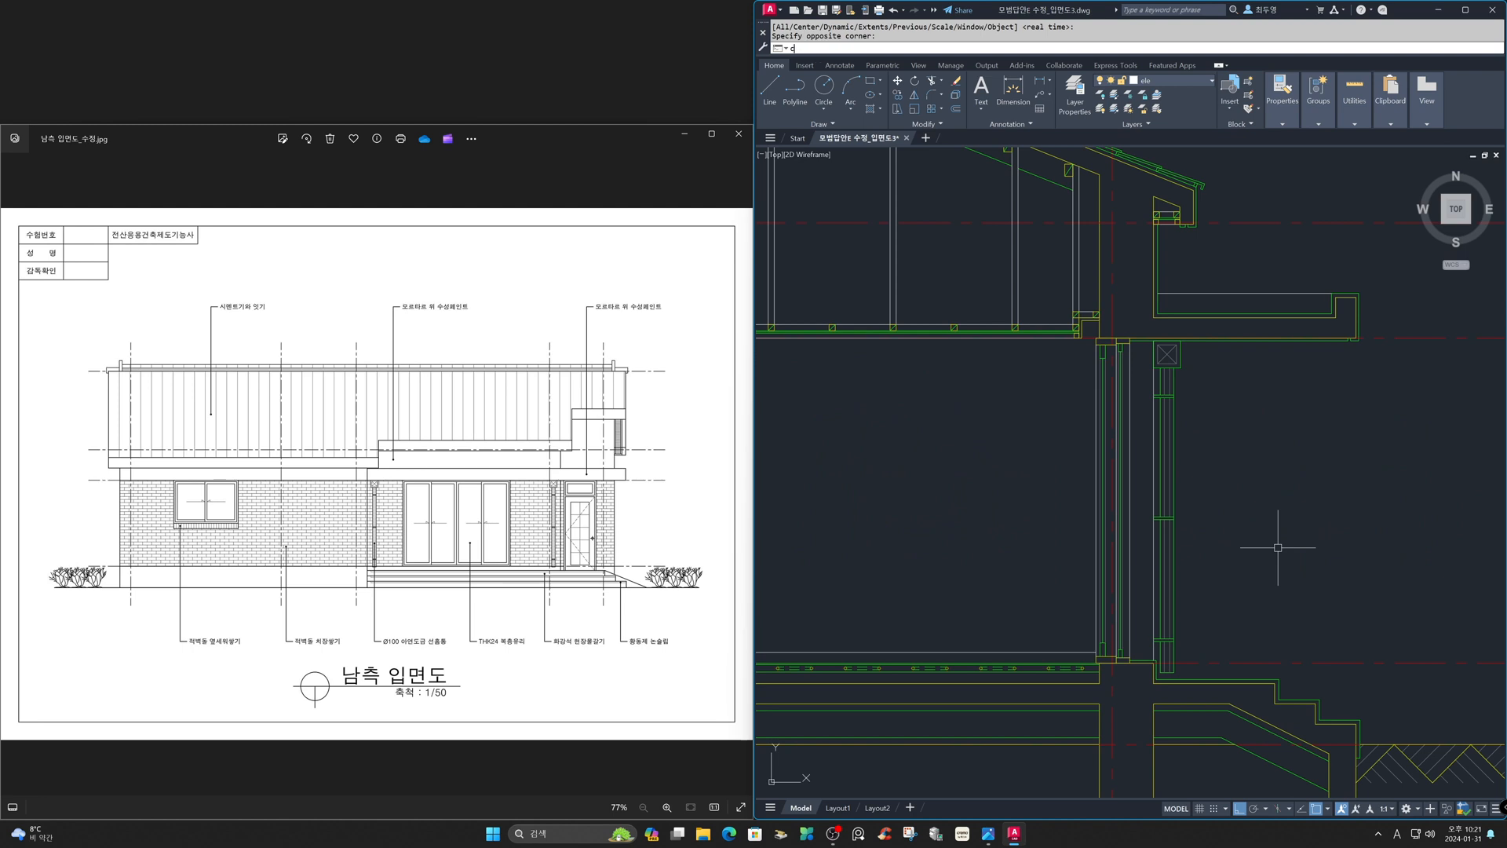
- Copy the downspout pipe from the section drawing onto the south elevation, just left of the glass doors
{"action": "type", "text": "p"}
{"action": "key", "text": "Return"}
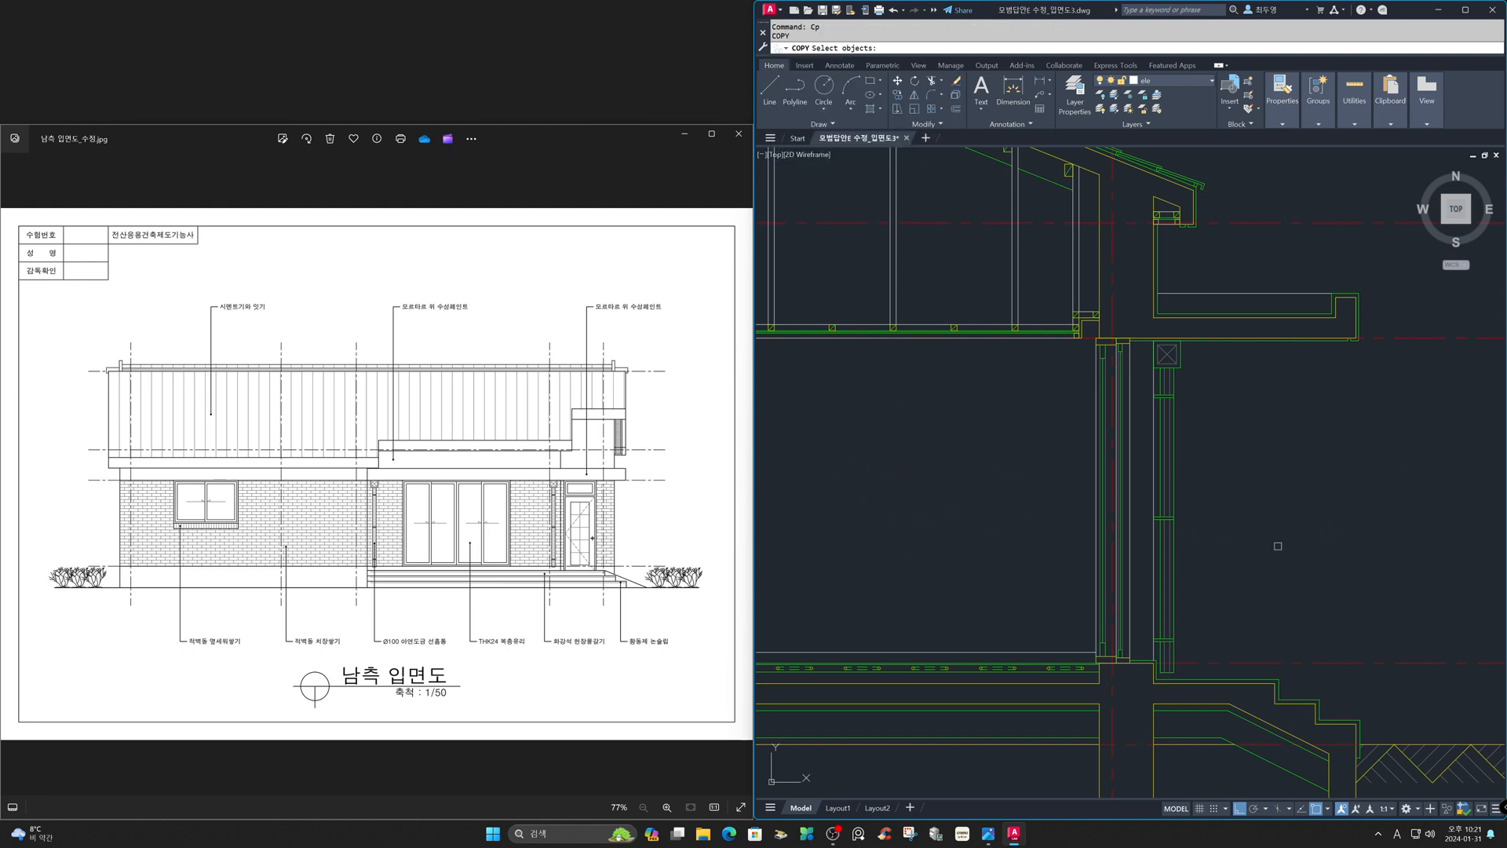
{"action": "left_click", "coordinate": [1173, 481]}
{"action": "key", "text": "Return"}
{"action": "key", "text": "F8"}
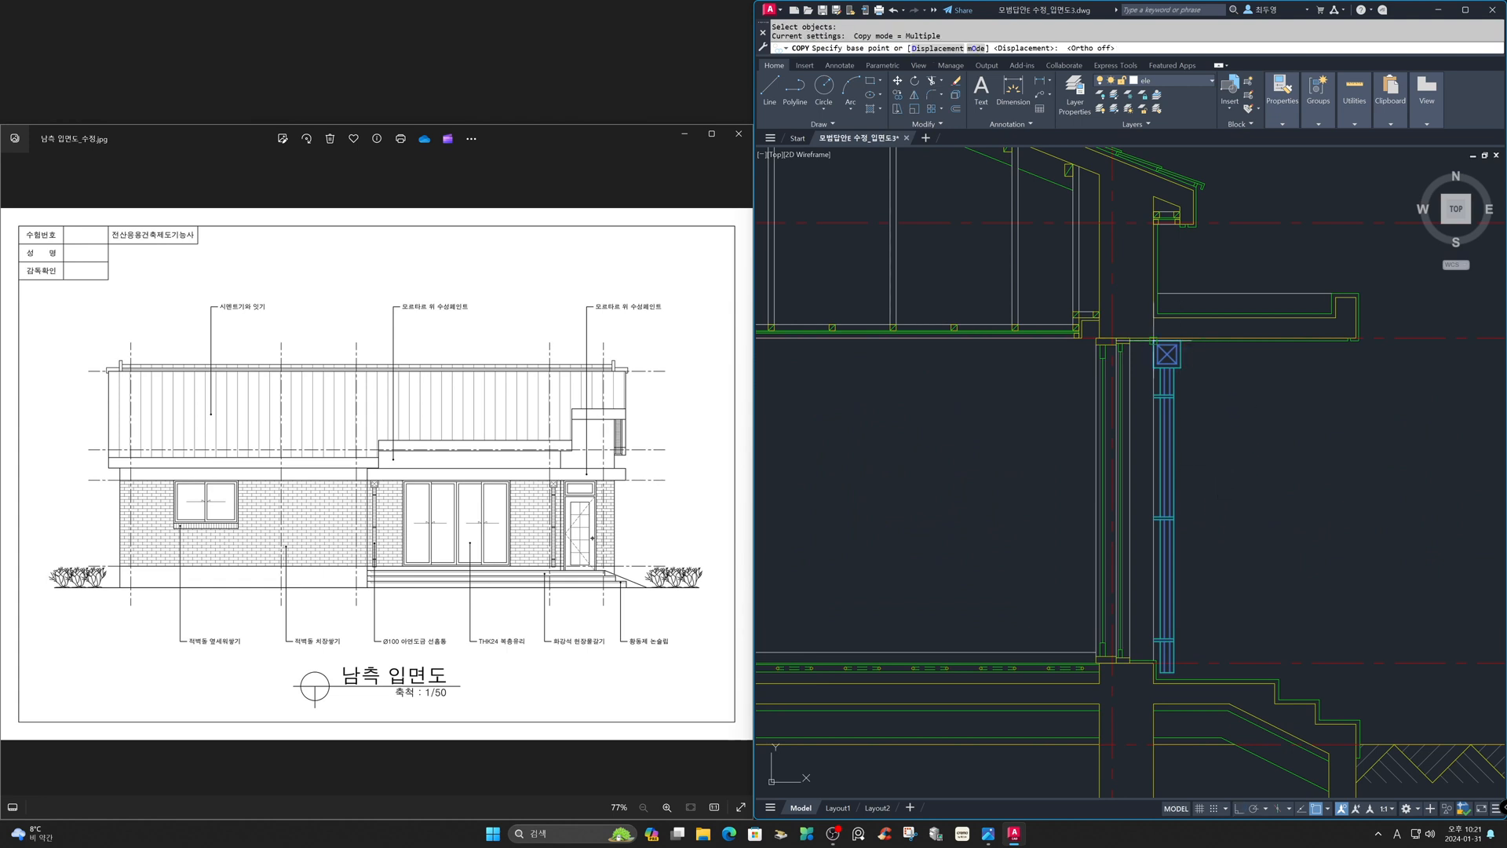
{"action": "left_click", "coordinate": [1154, 340]}
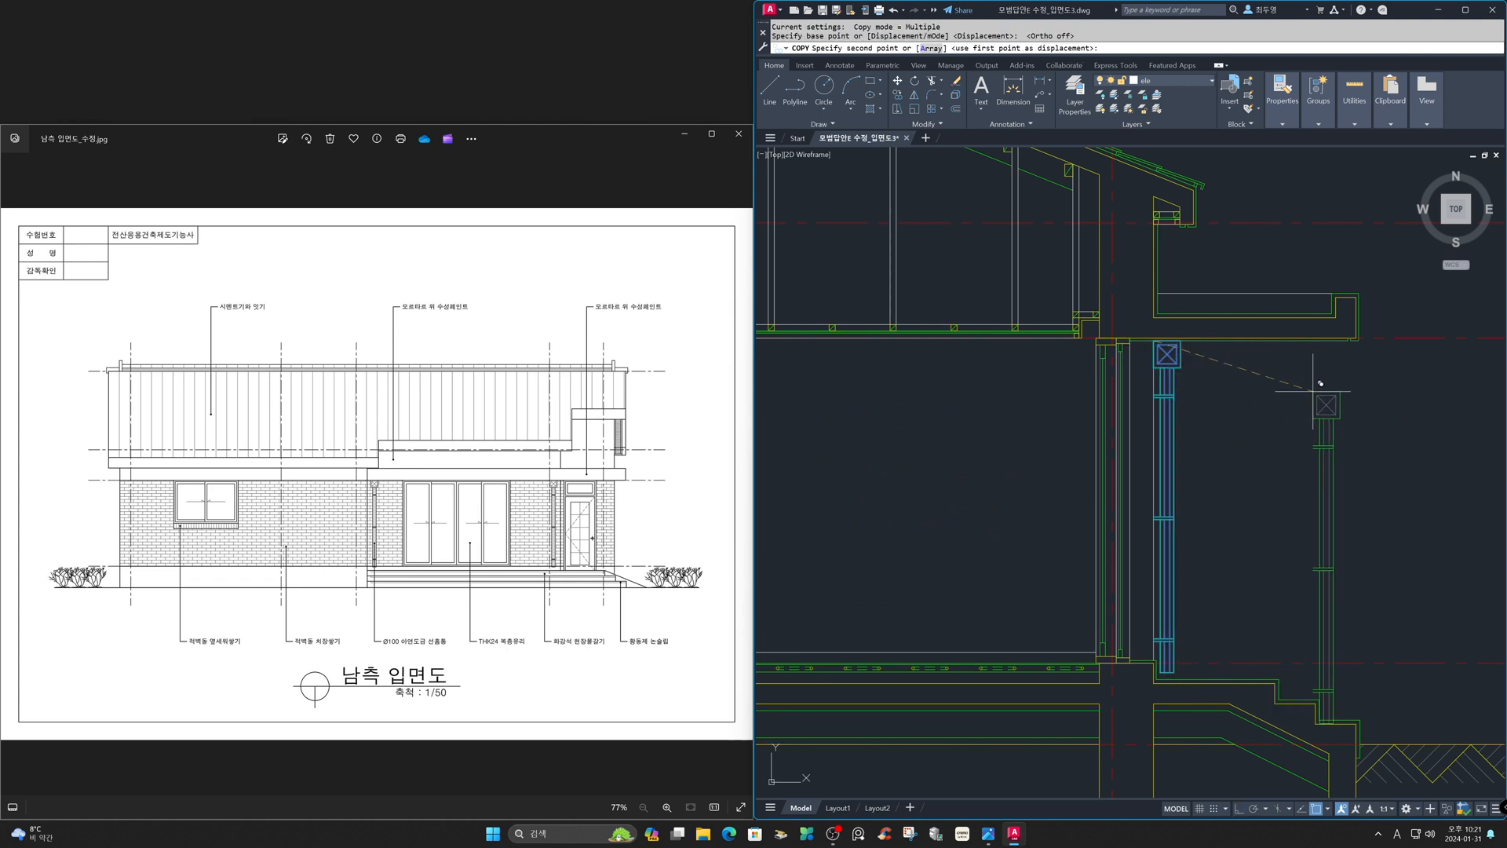
{"action": "type", "text": "'z"}
{"action": "key", "text": "Return"}
{"action": "type", "text": "p"}
{"action": "key", "text": "Return"}
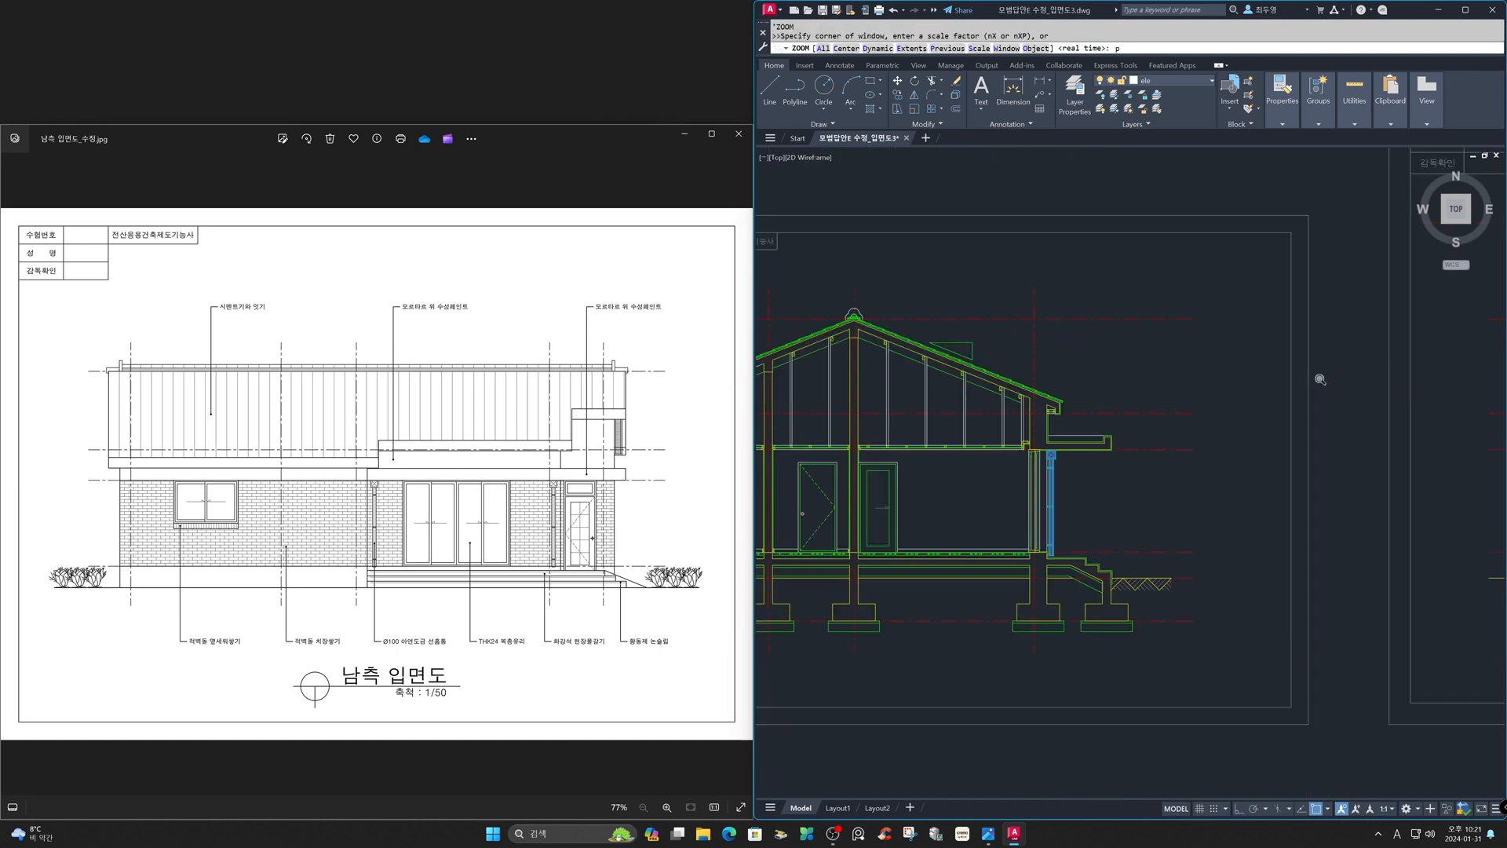
{"action": "type", "text": "'z"}
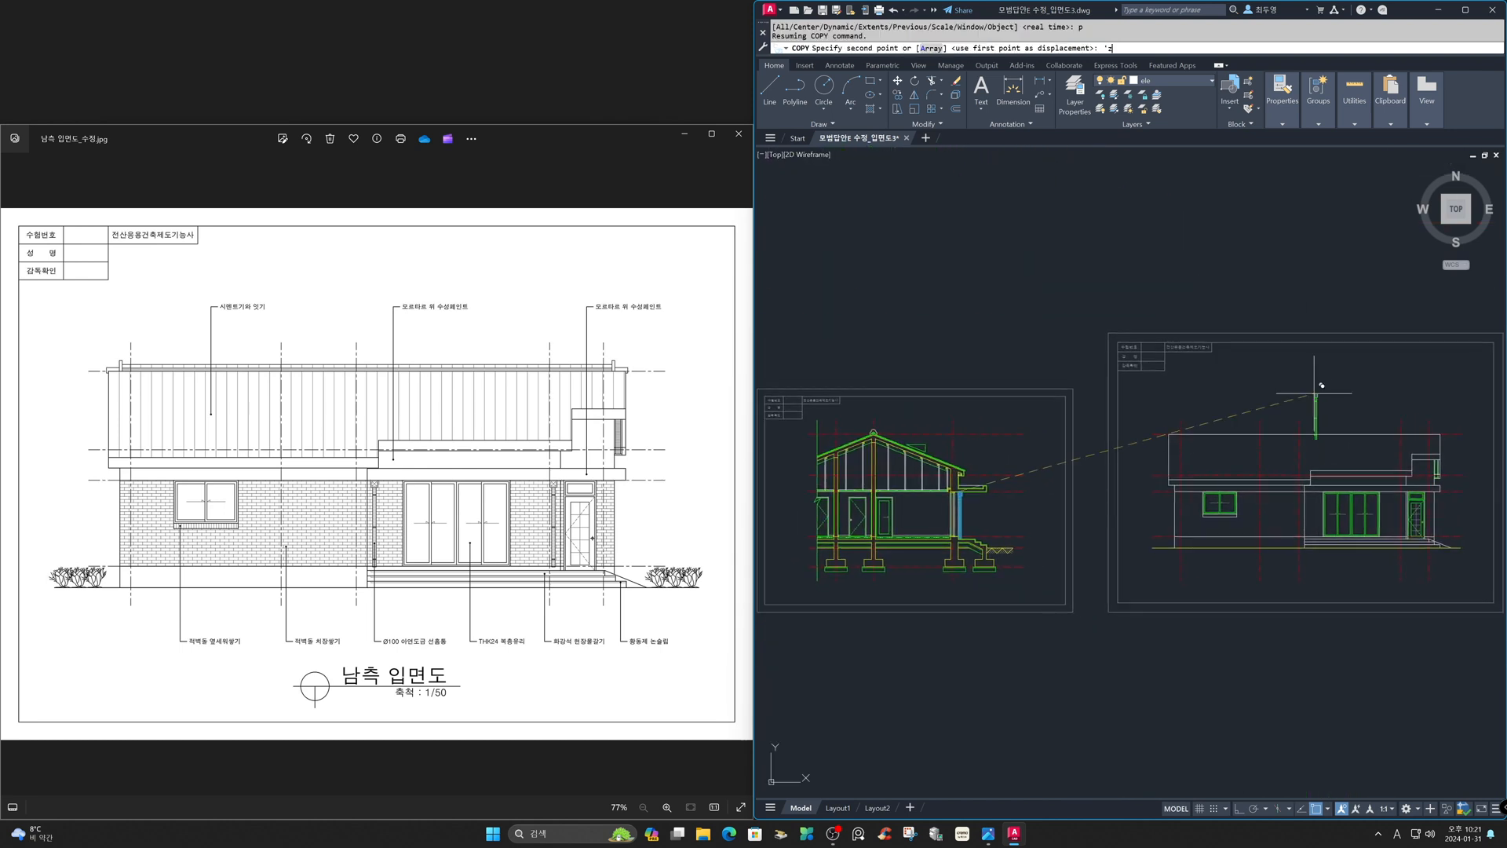
{"action": "key", "text": "Return"}
{"action": "type", "text": "p"}
{"action": "key", "text": "Return"}
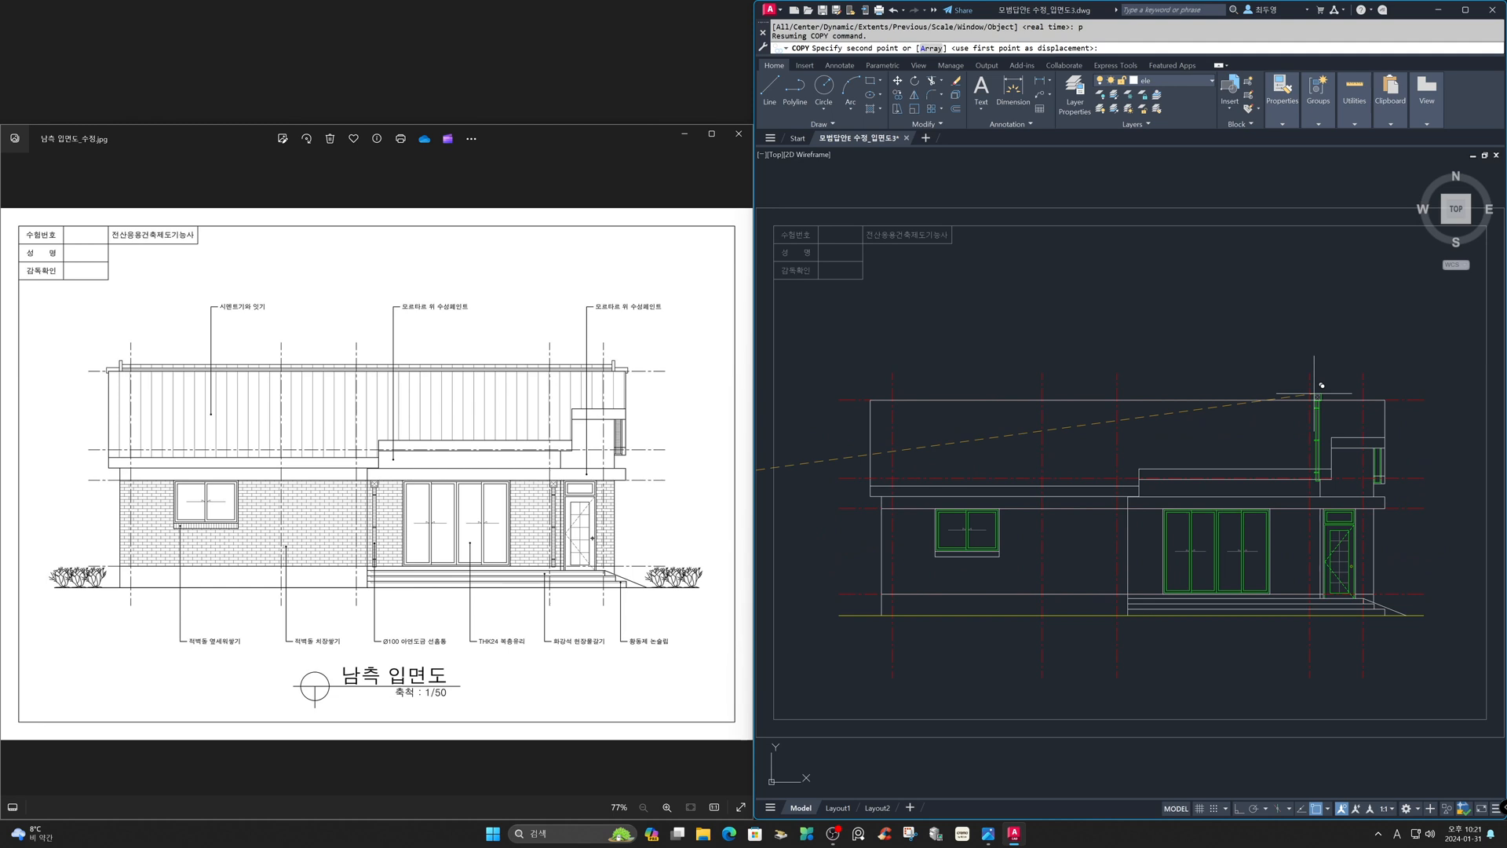
{"action": "type", "text": "'z"}
{"action": "key", "text": "Return"}
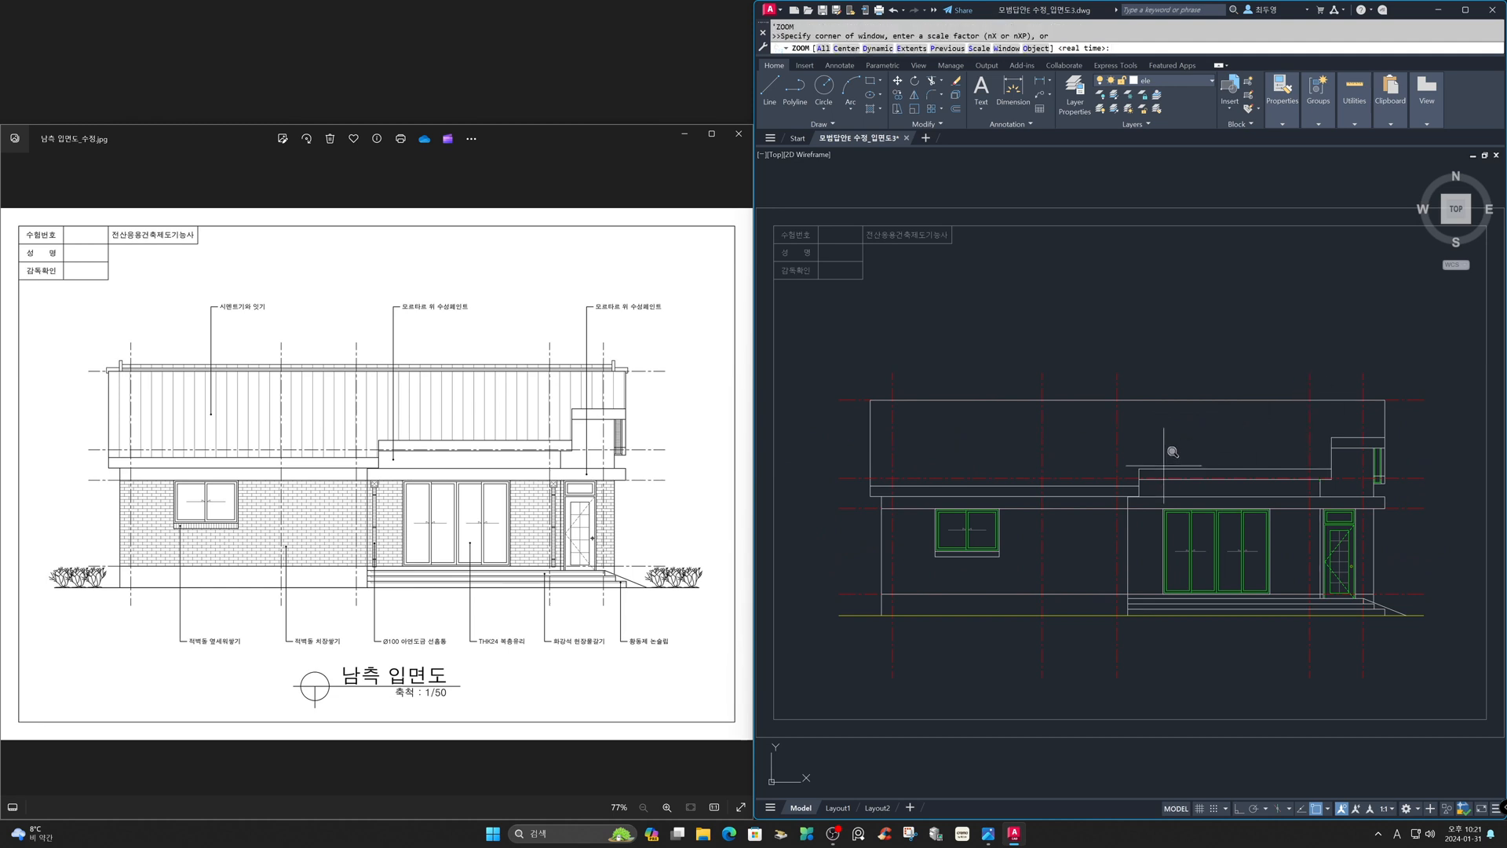
{"action": "left_click", "coordinate": [1099, 478]}
{"action": "left_click", "coordinate": [1204, 628]}
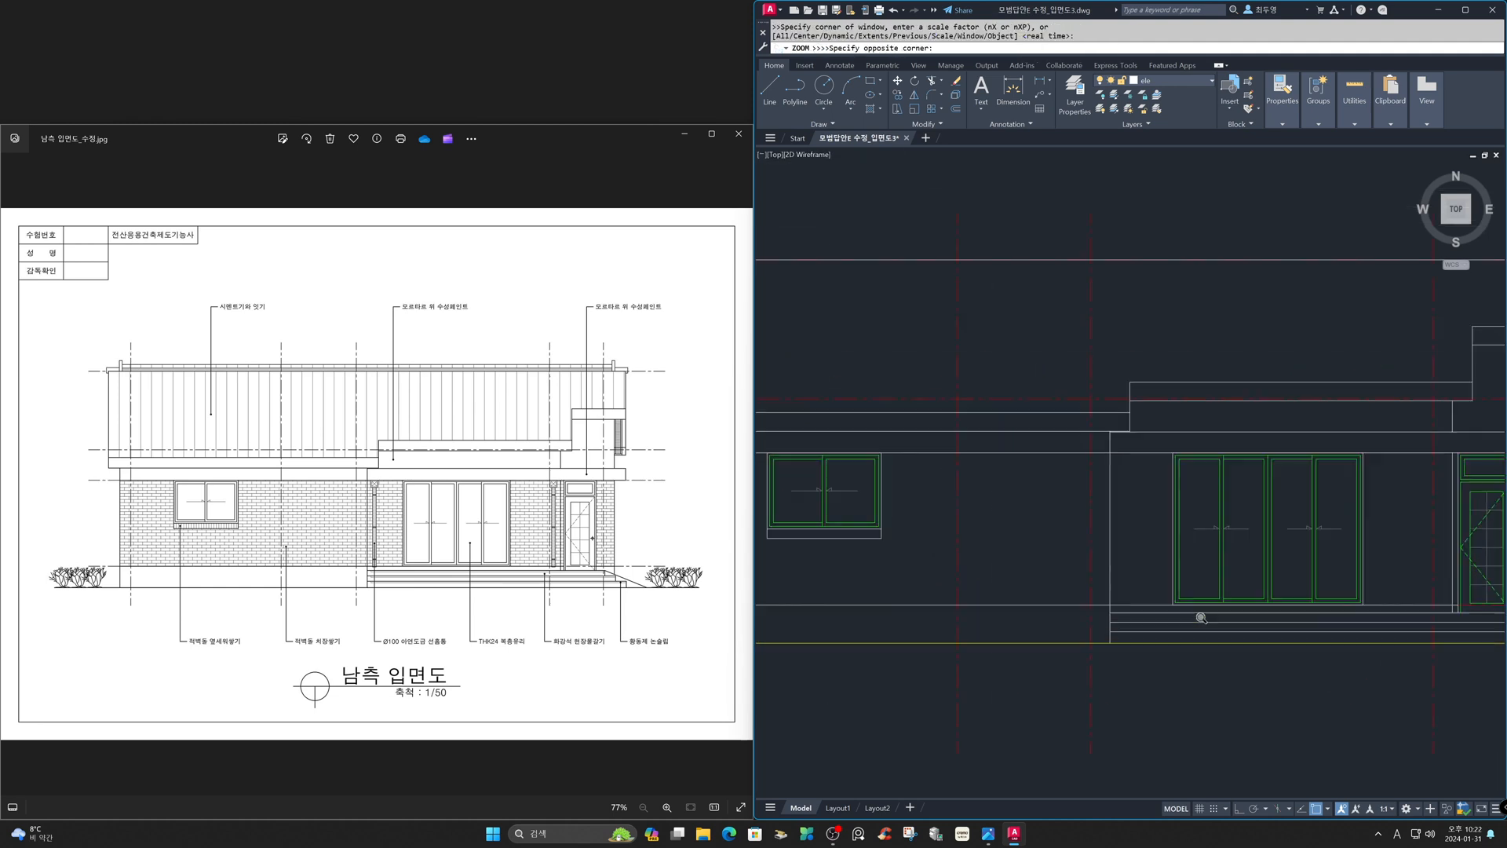
{"action": "left_click", "coordinate": [1054, 273]}
{"action": "key", "text": "Return"}
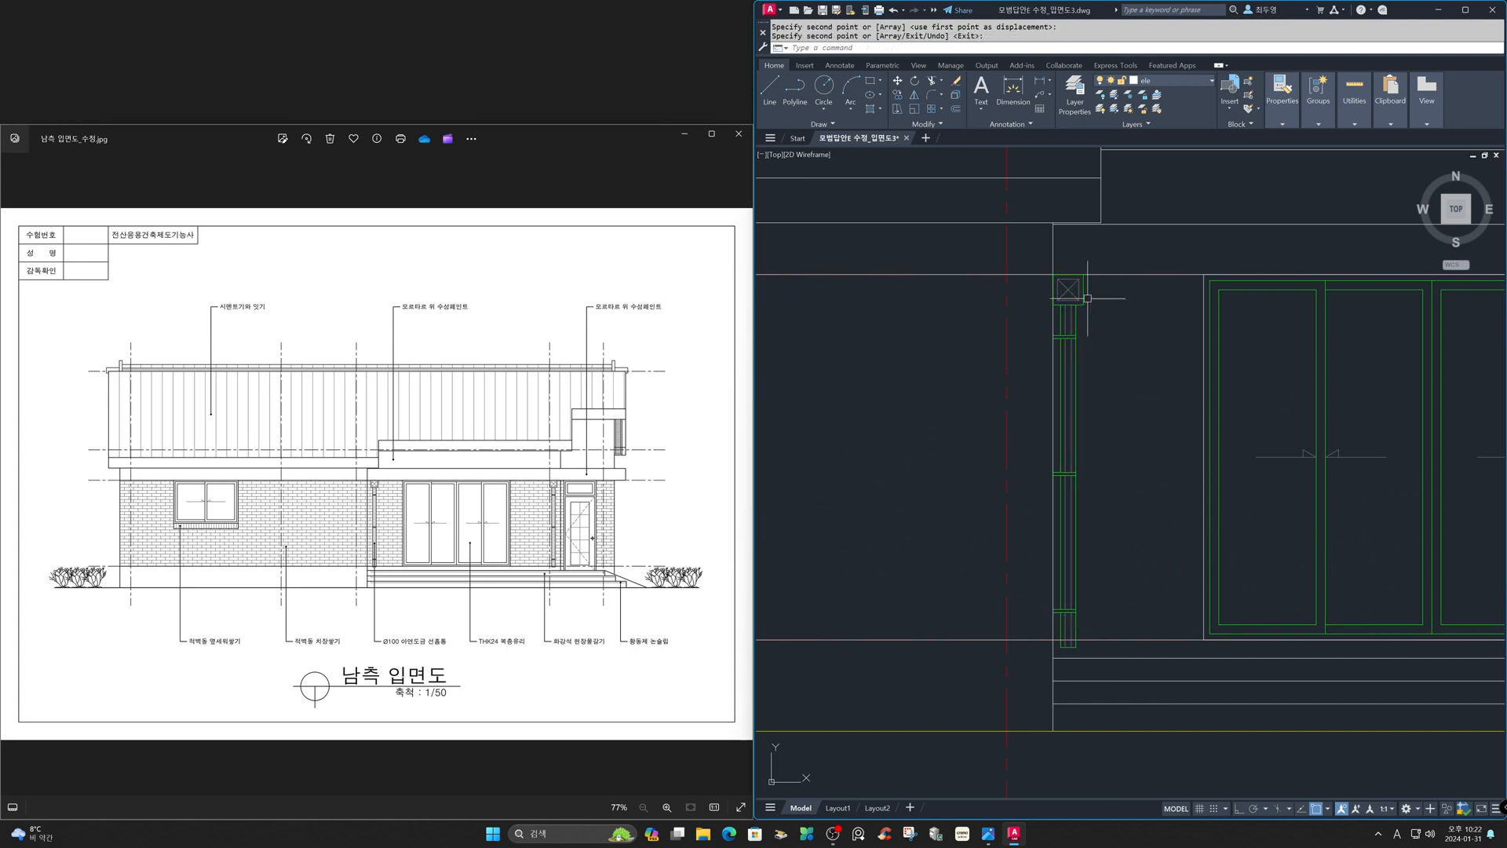
- Turn off object snap, turn on ortho, and move the copied downspout 100 units to the right
{"action": "key", "text": "F3"}
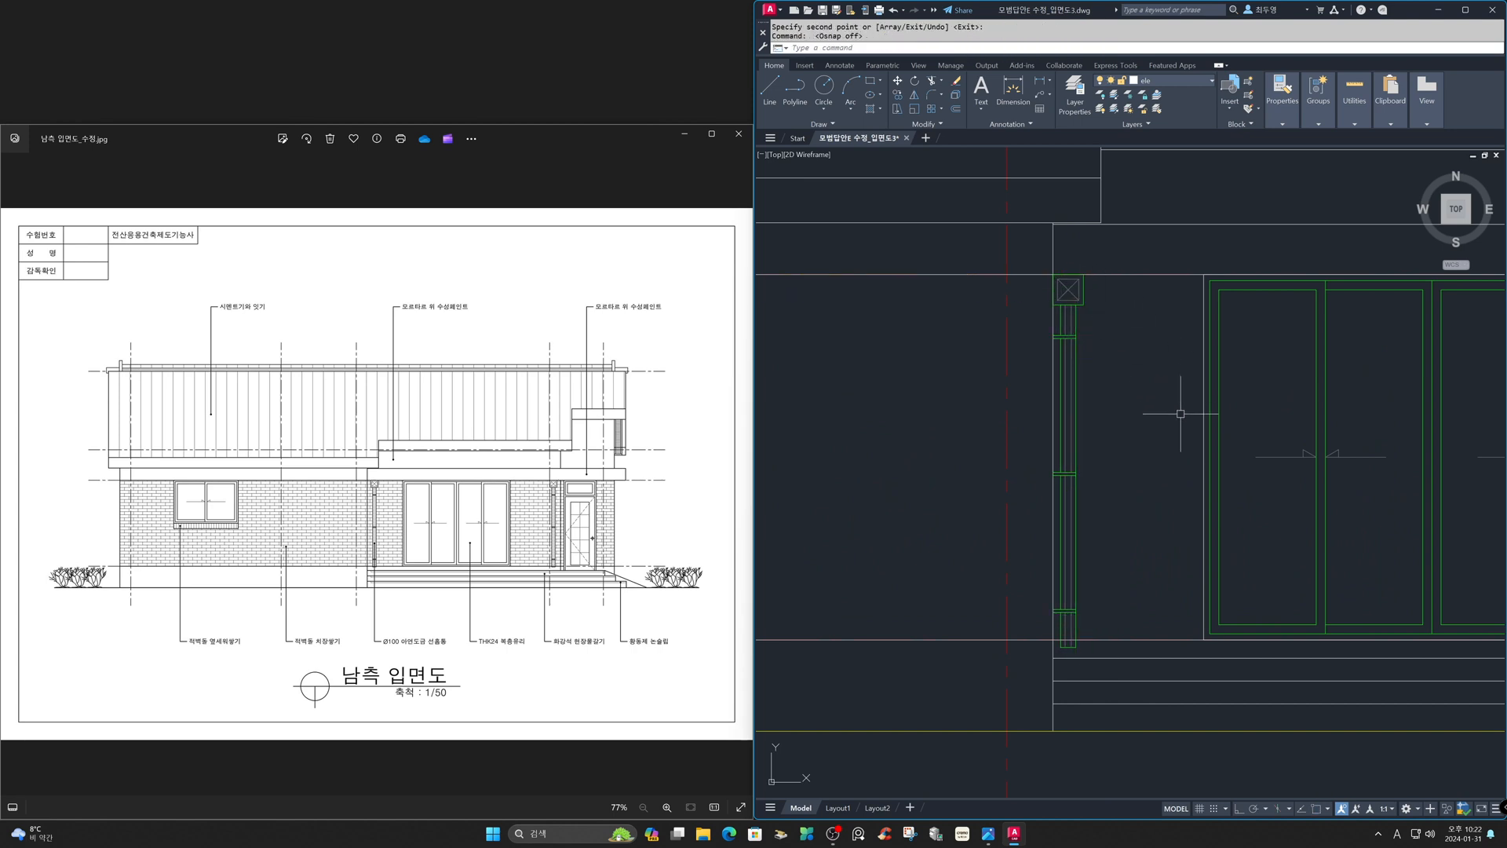
{"action": "key", "text": "F8"}
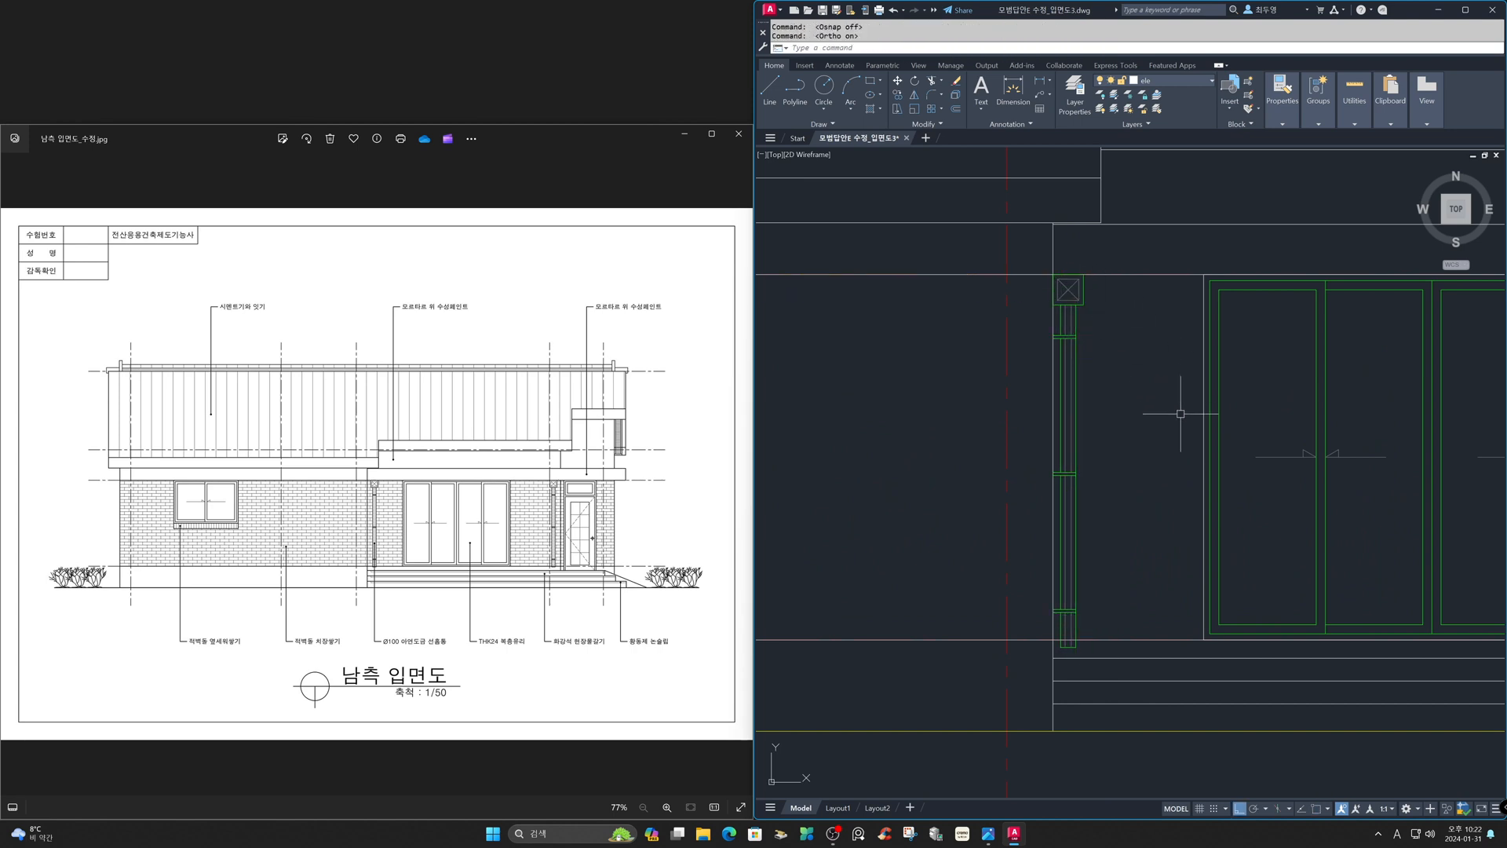
{"action": "key", "text": "Return"}
{"action": "left_click", "coordinate": [1064, 405]}
{"action": "key", "text": "Return"}
{"action": "left_click", "coordinate": [1101, 412]}
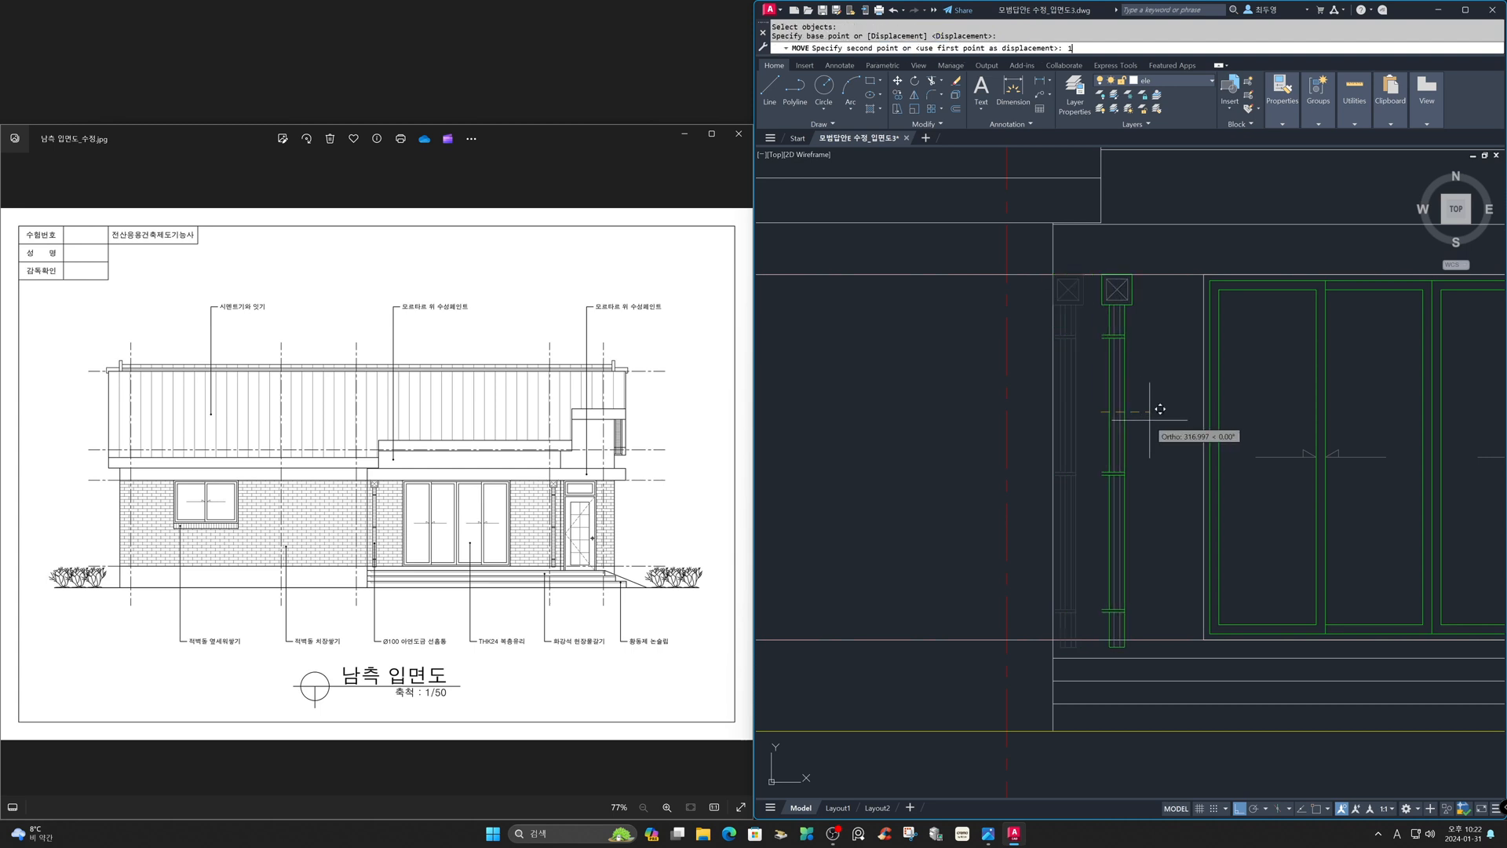
{"action": "key", "text": "Return"}
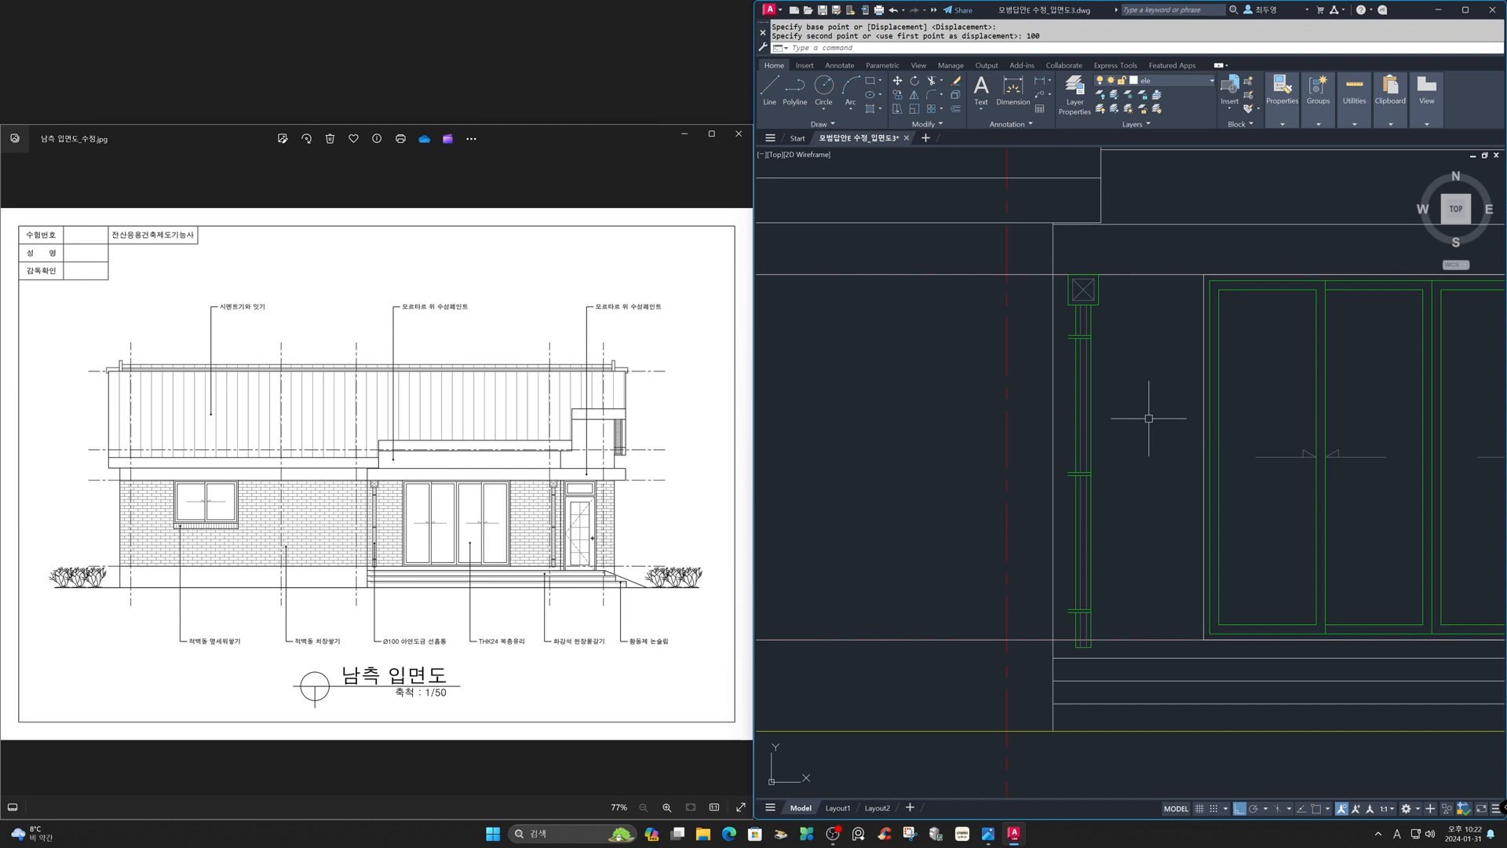
- Freeze the cen layer to hide the centre lines
{"action": "left_click", "coordinate": [1193, 80]}
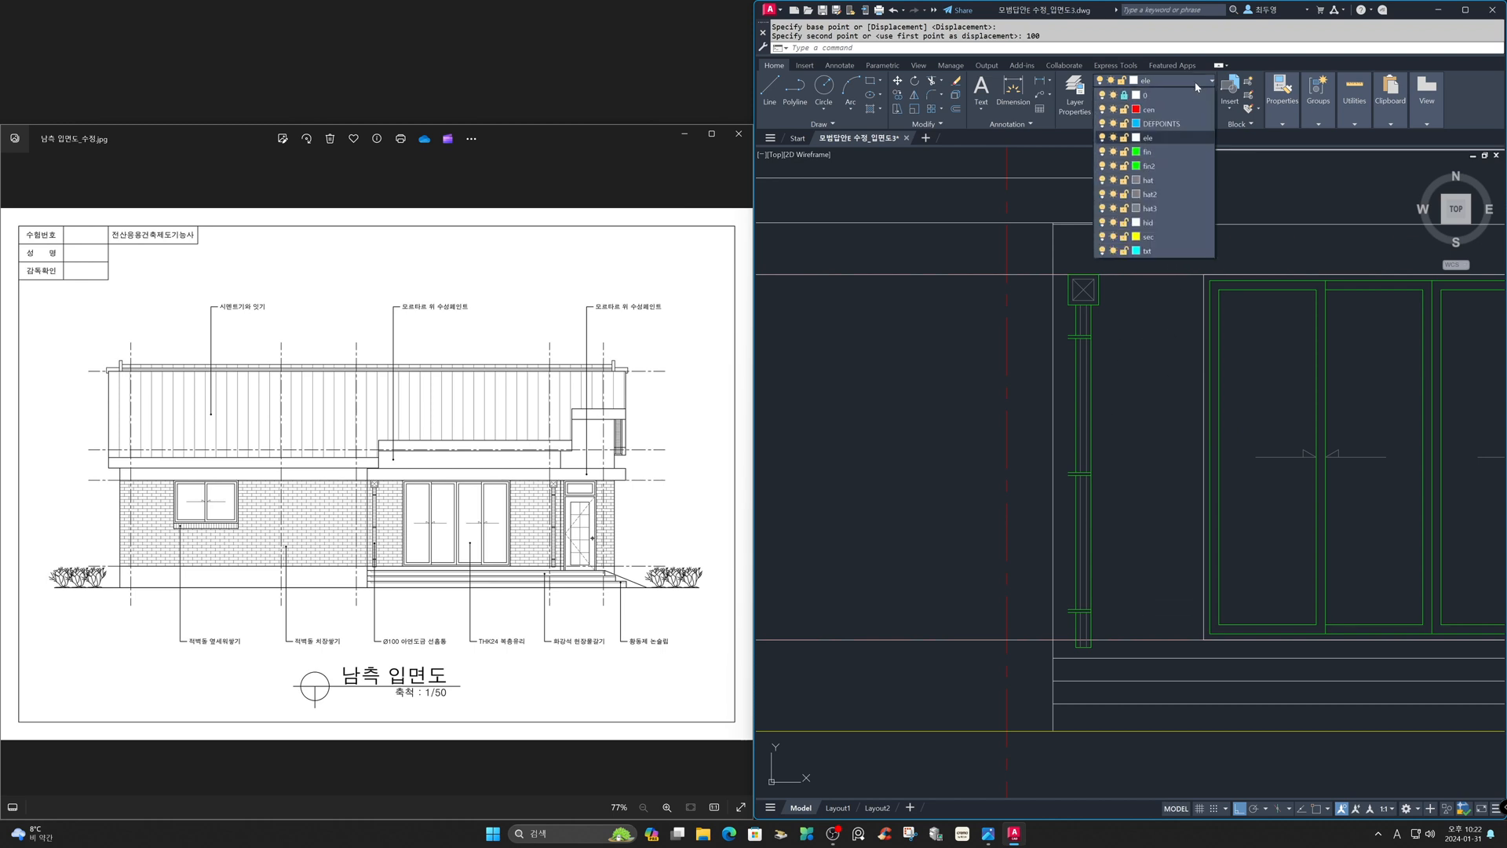
{"action": "left_click", "coordinate": [1113, 109]}
{"action": "left_click", "coordinate": [1142, 359]}
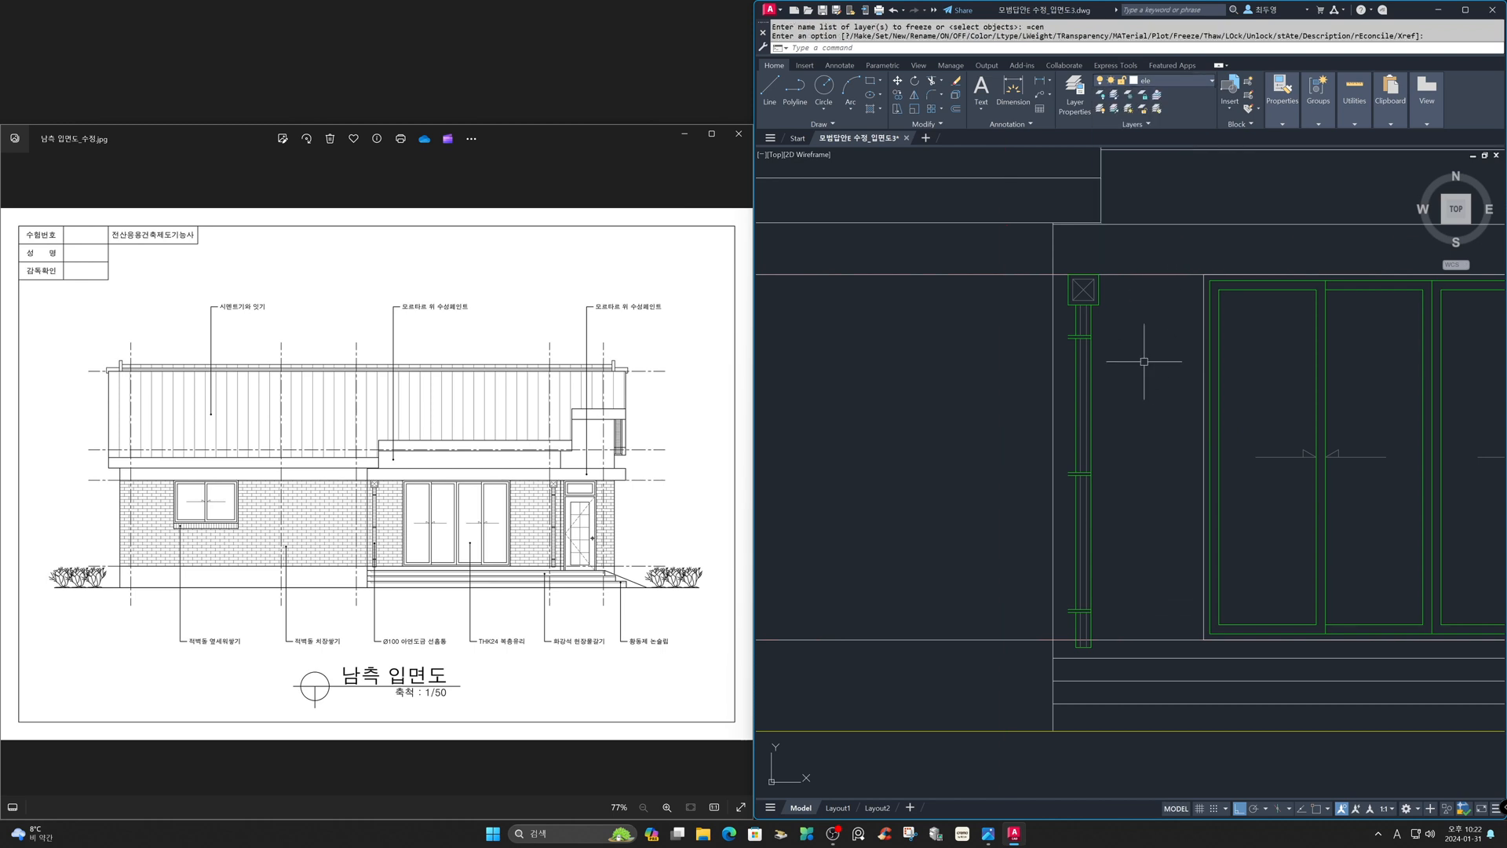
- Ungroup the copied downspout
{"action": "type", "text": "ung"}
{"action": "key", "text": "Return"}
{"action": "left_click", "coordinate": [1083, 345]}
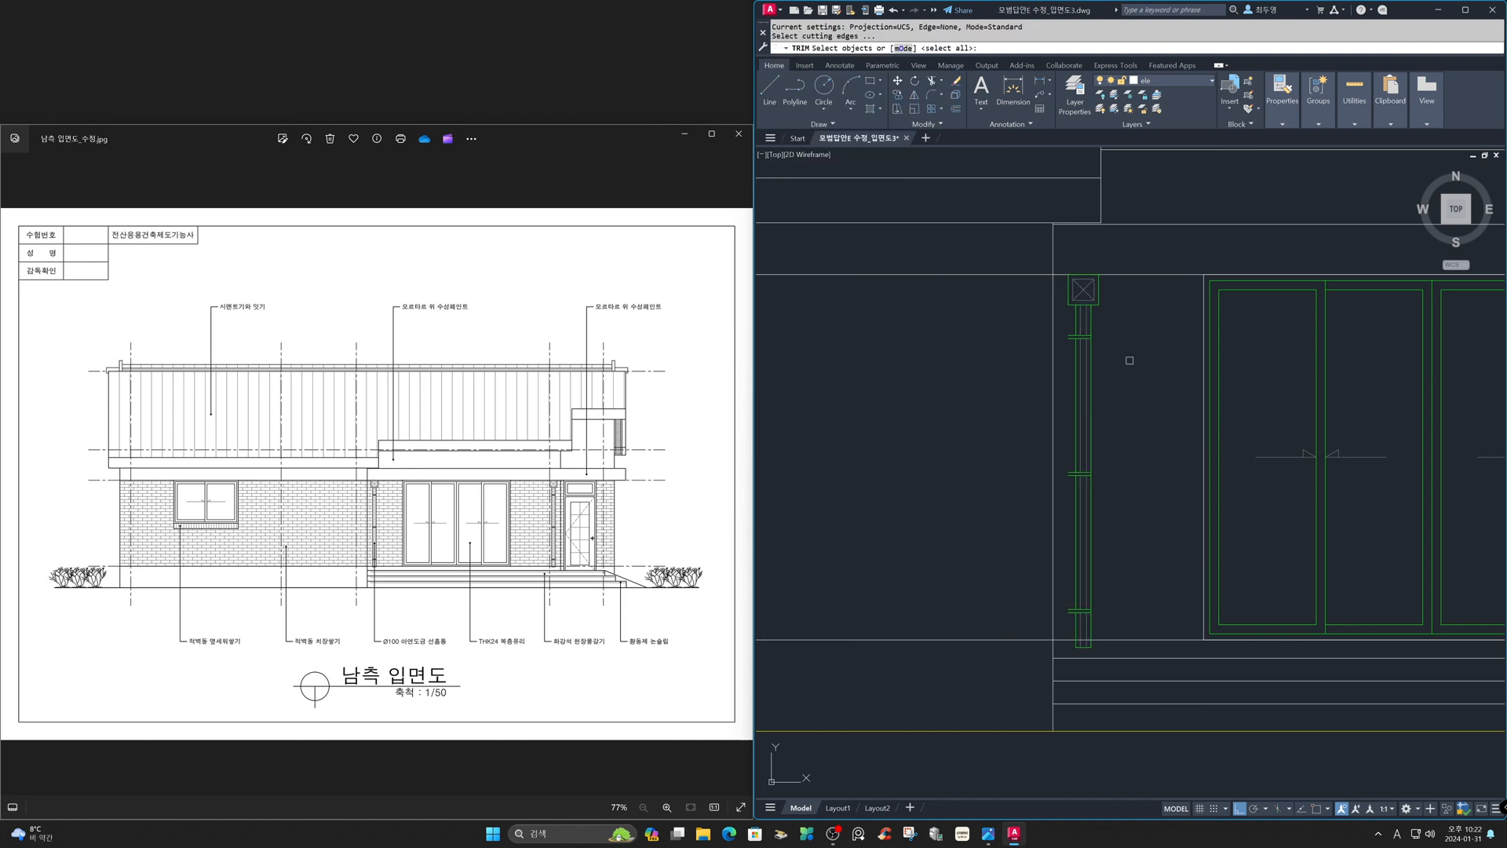
- Trim the downspout's lines with a crossing selection along its length
{"action": "key", "text": "Return"}
{"action": "left_click", "coordinate": [1075, 329]}
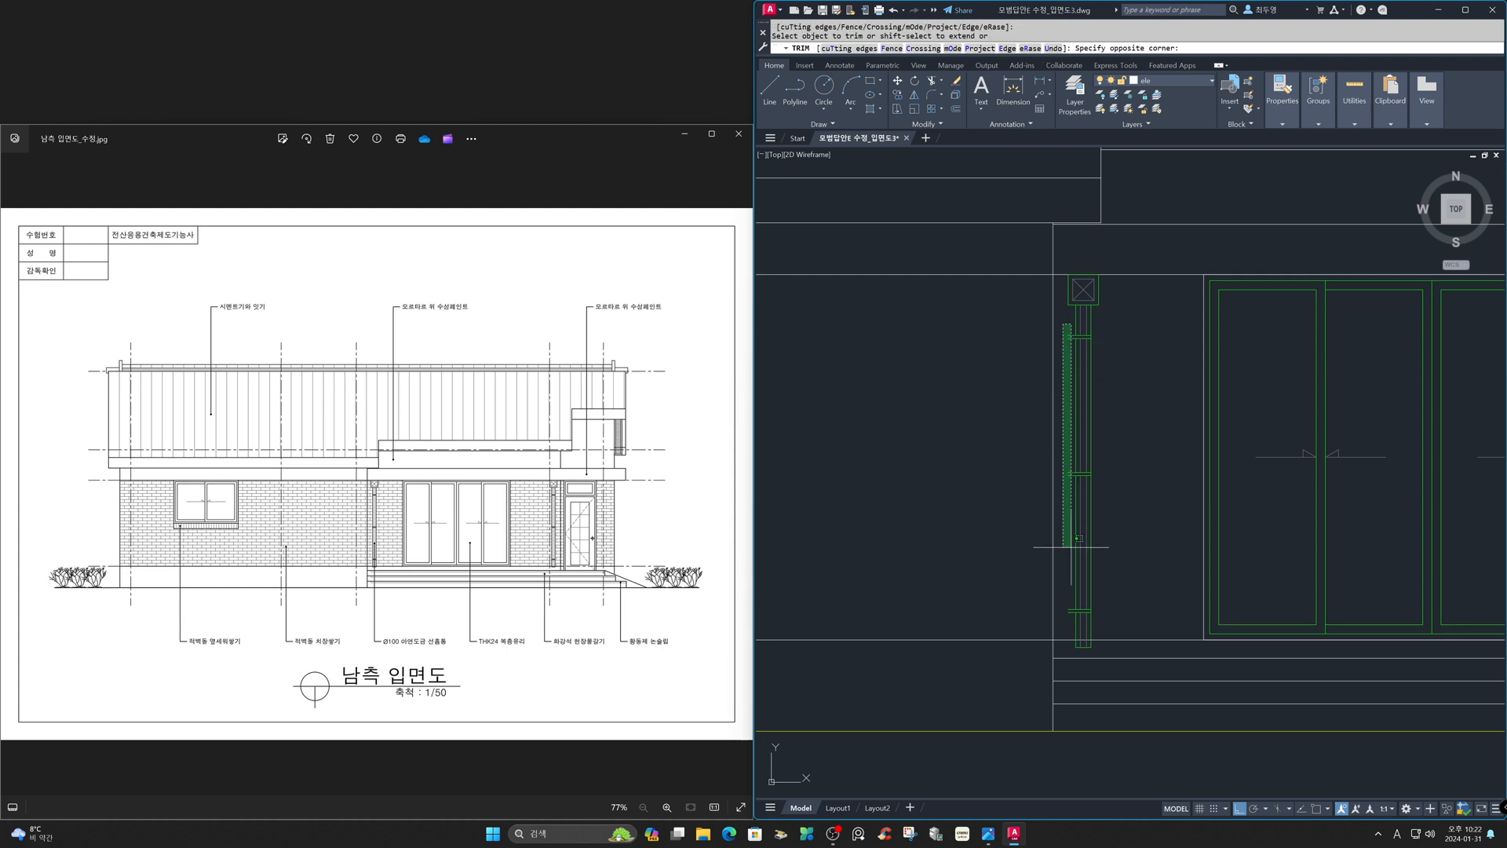
{"action": "left_click", "coordinate": [1072, 623]}
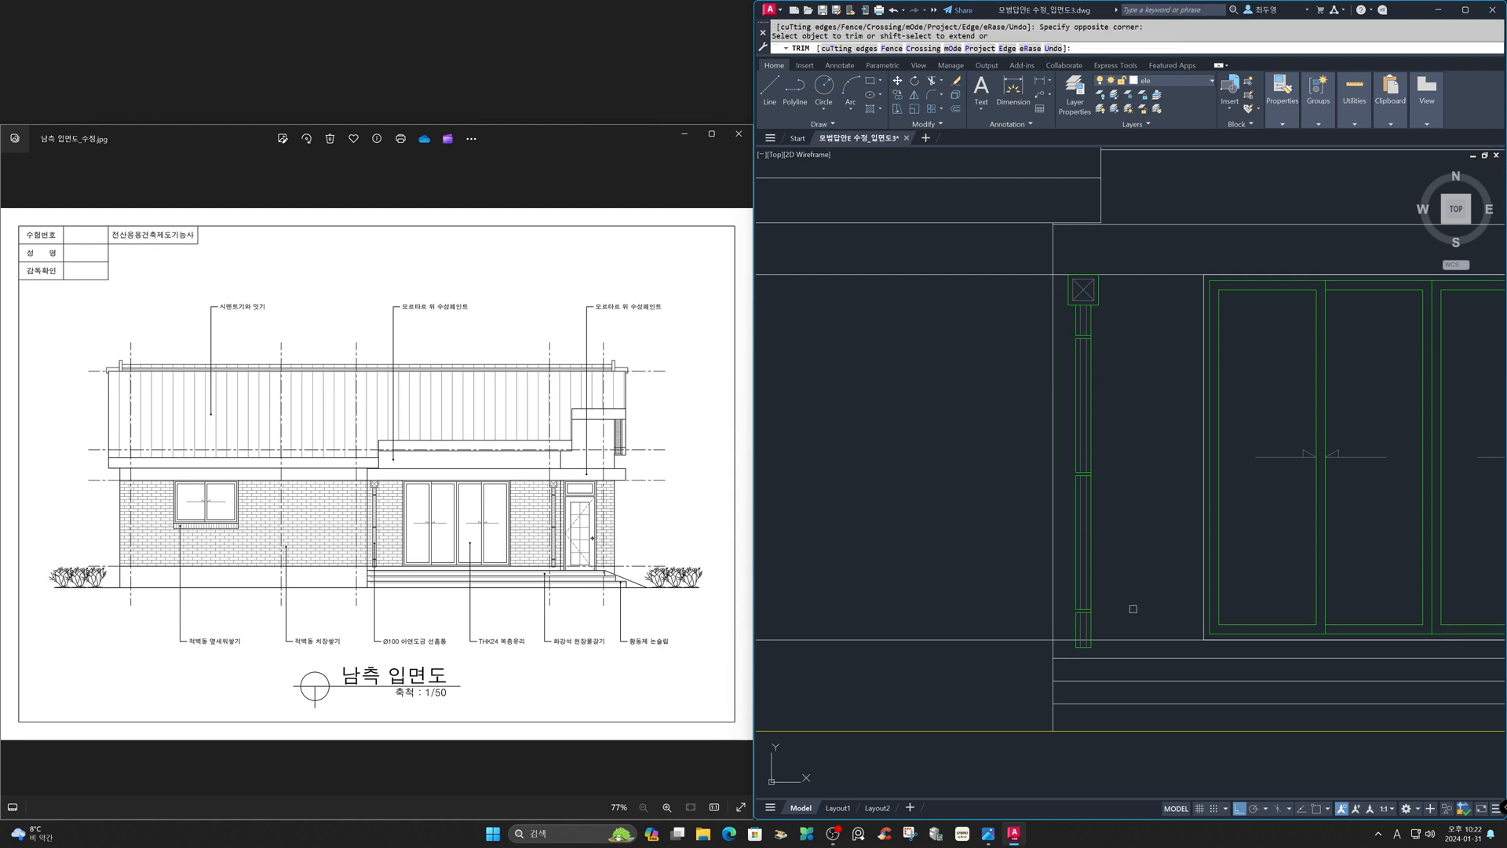
{"action": "key", "text": "Return"}
{"action": "left_click", "coordinate": [1009, 590]}
{"action": "left_click", "coordinate": [1167, 693]}
{"action": "left_click", "coordinate": [1173, 691]}
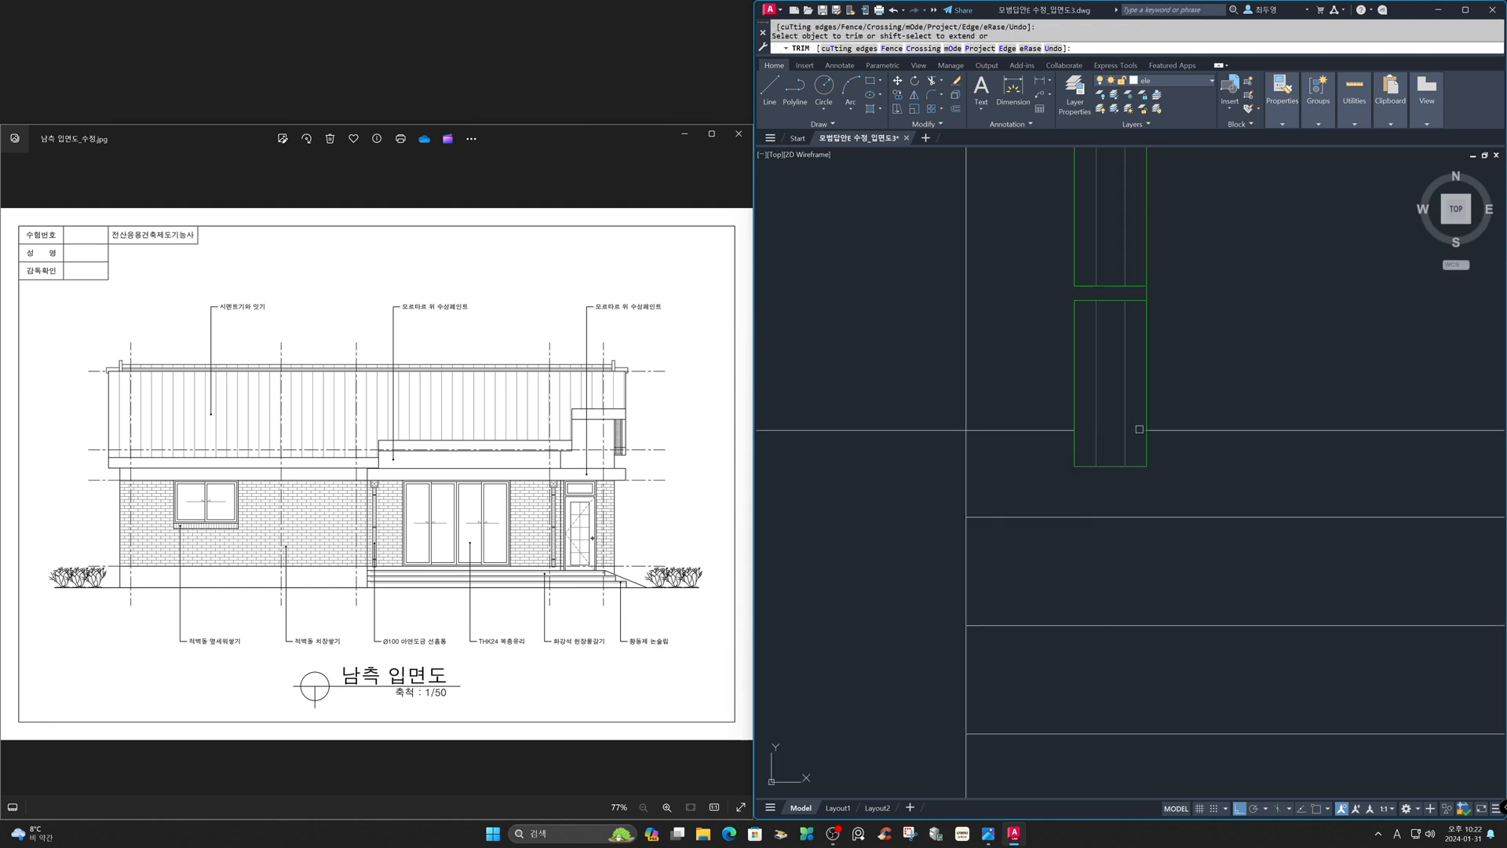
{"action": "key", "text": "Return"}
{"action": "type", "text": "p"}
{"action": "key", "text": "Return"}
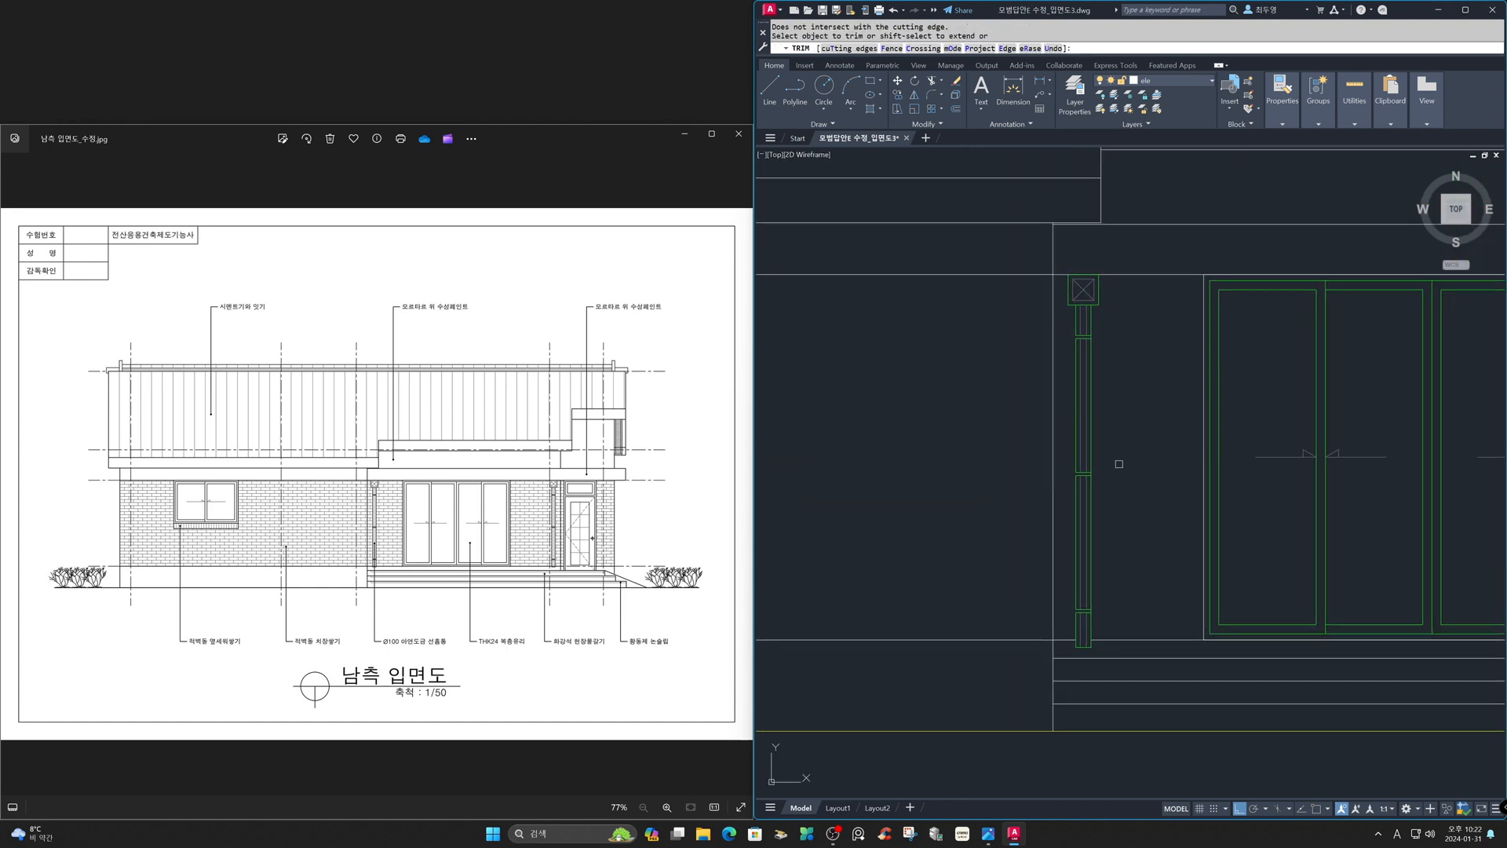
{"action": "key", "text": "Return"}
- Erase the leftover line segments near the bottom of the downspout
{"action": "type", "text": "e"}
{"action": "key", "text": "Return"}
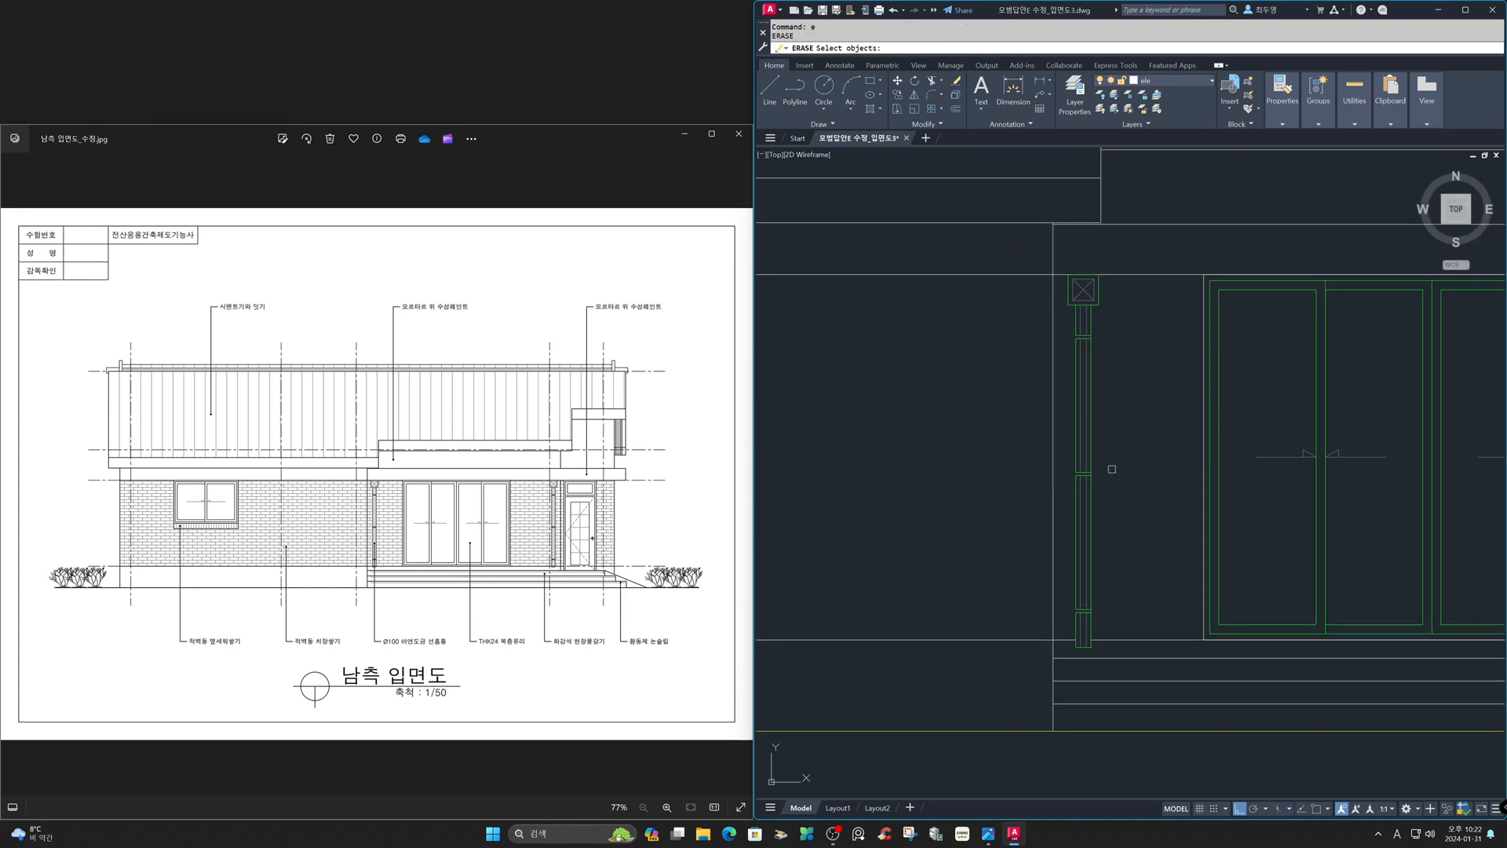
{"action": "left_click", "coordinate": [1074, 631]}
{"action": "left_click", "coordinate": [1074, 586]}
{"action": "key", "text": "Return"}
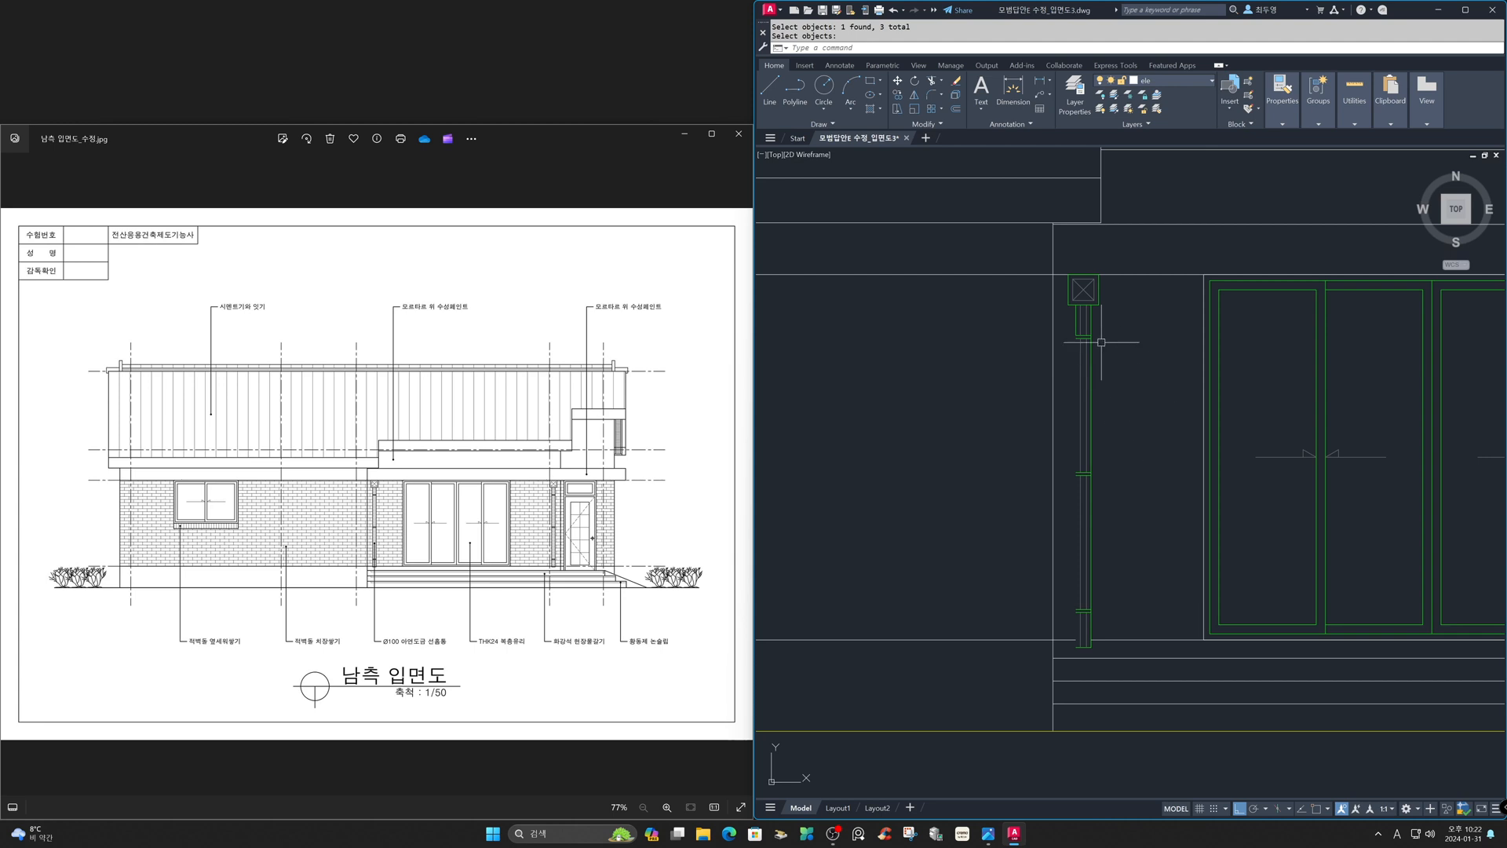
- Stretch the downspout's inner line down to the bottom of the pipe using its grip
{"action": "key", "text": "Return"}
{"action": "left_click", "coordinate": [1076, 335]}
{"action": "left_click", "coordinate": [1076, 335]}
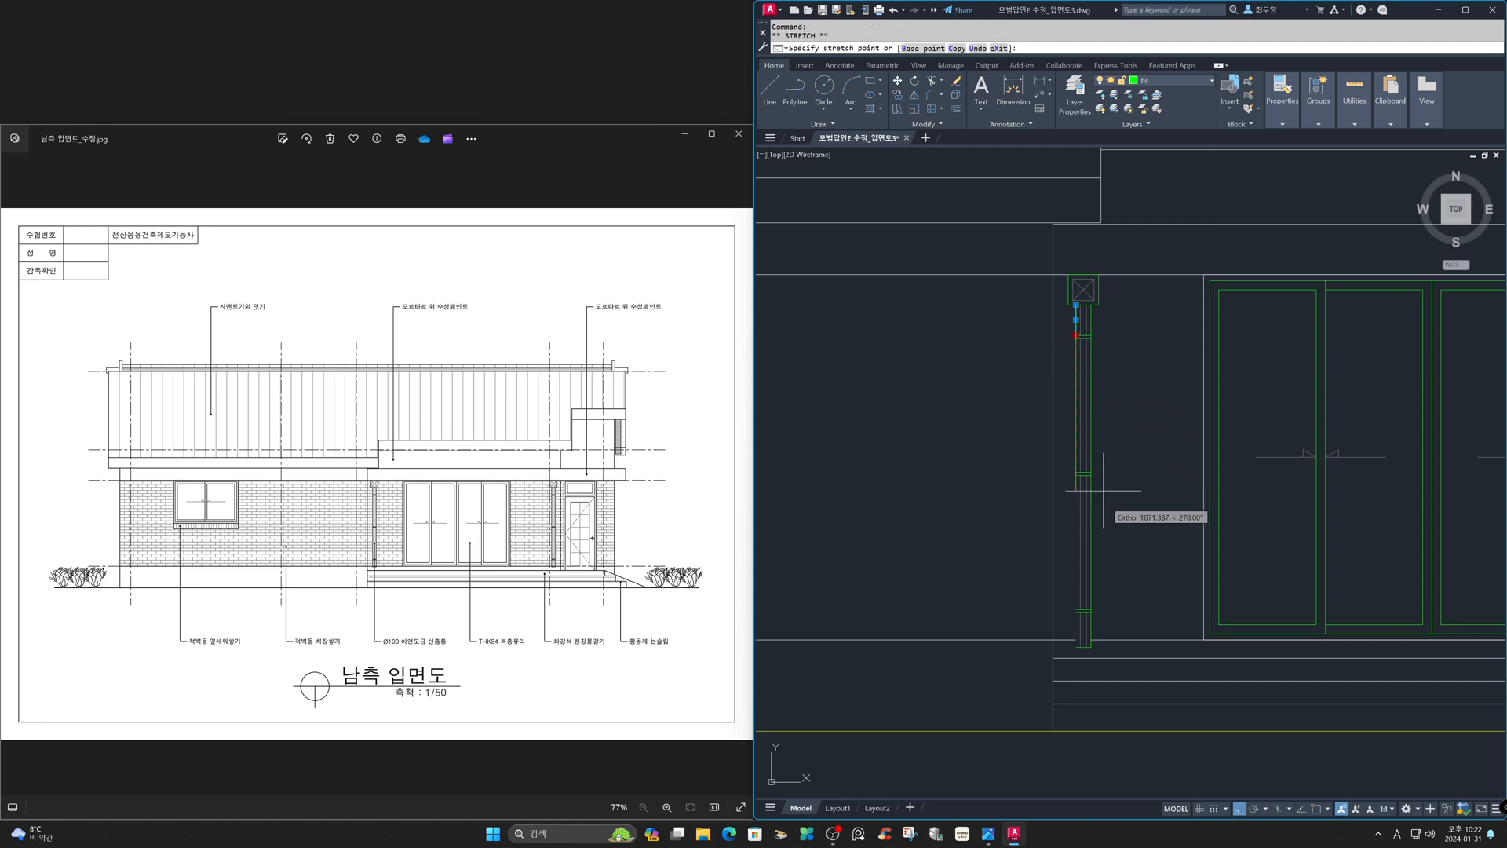
{"action": "left_click", "coordinate": [1079, 645]}
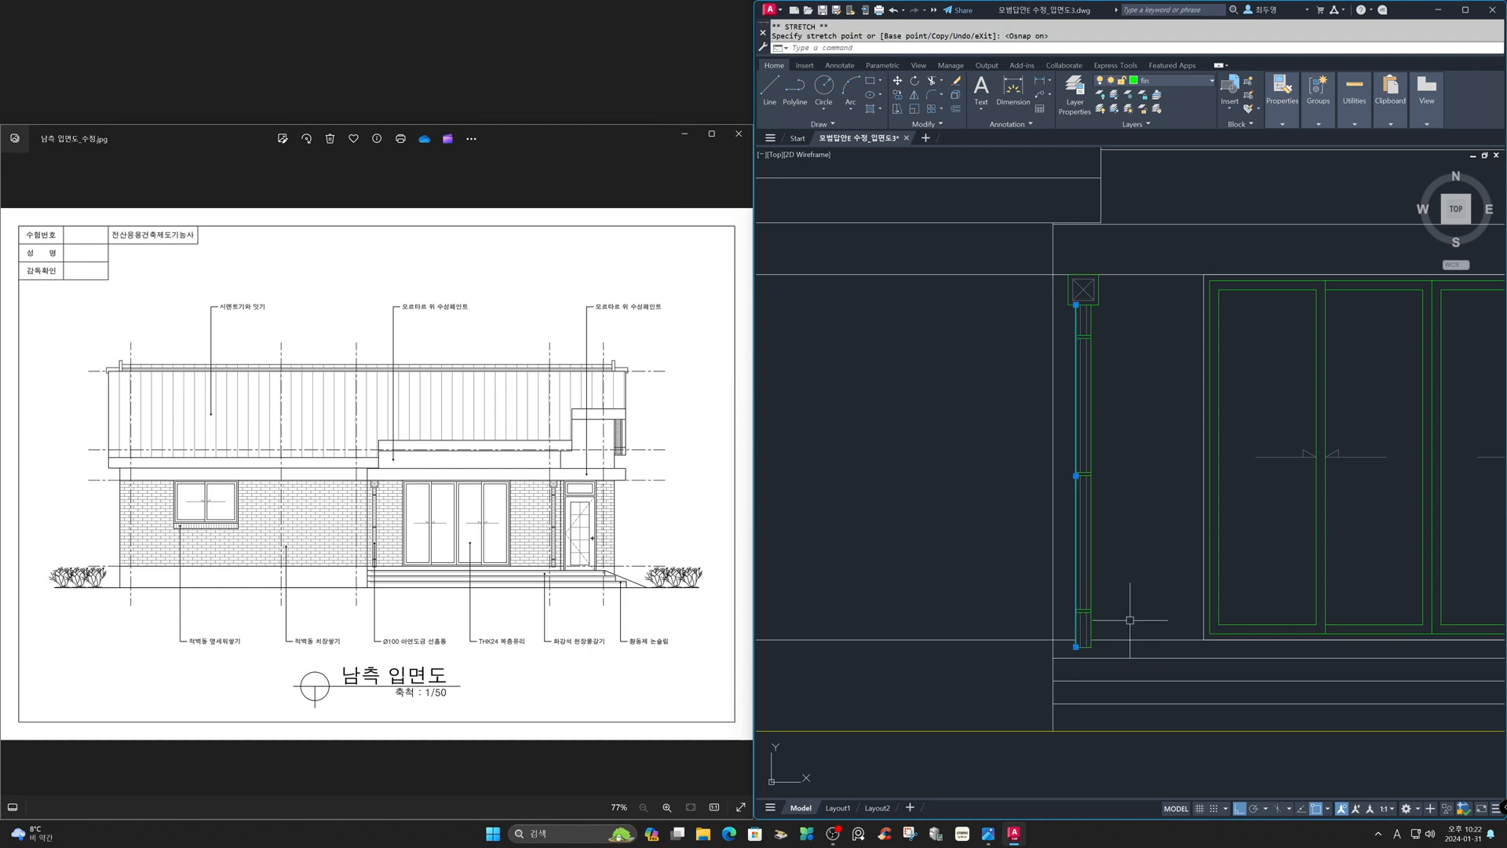
{"action": "key", "text": "Escape"}
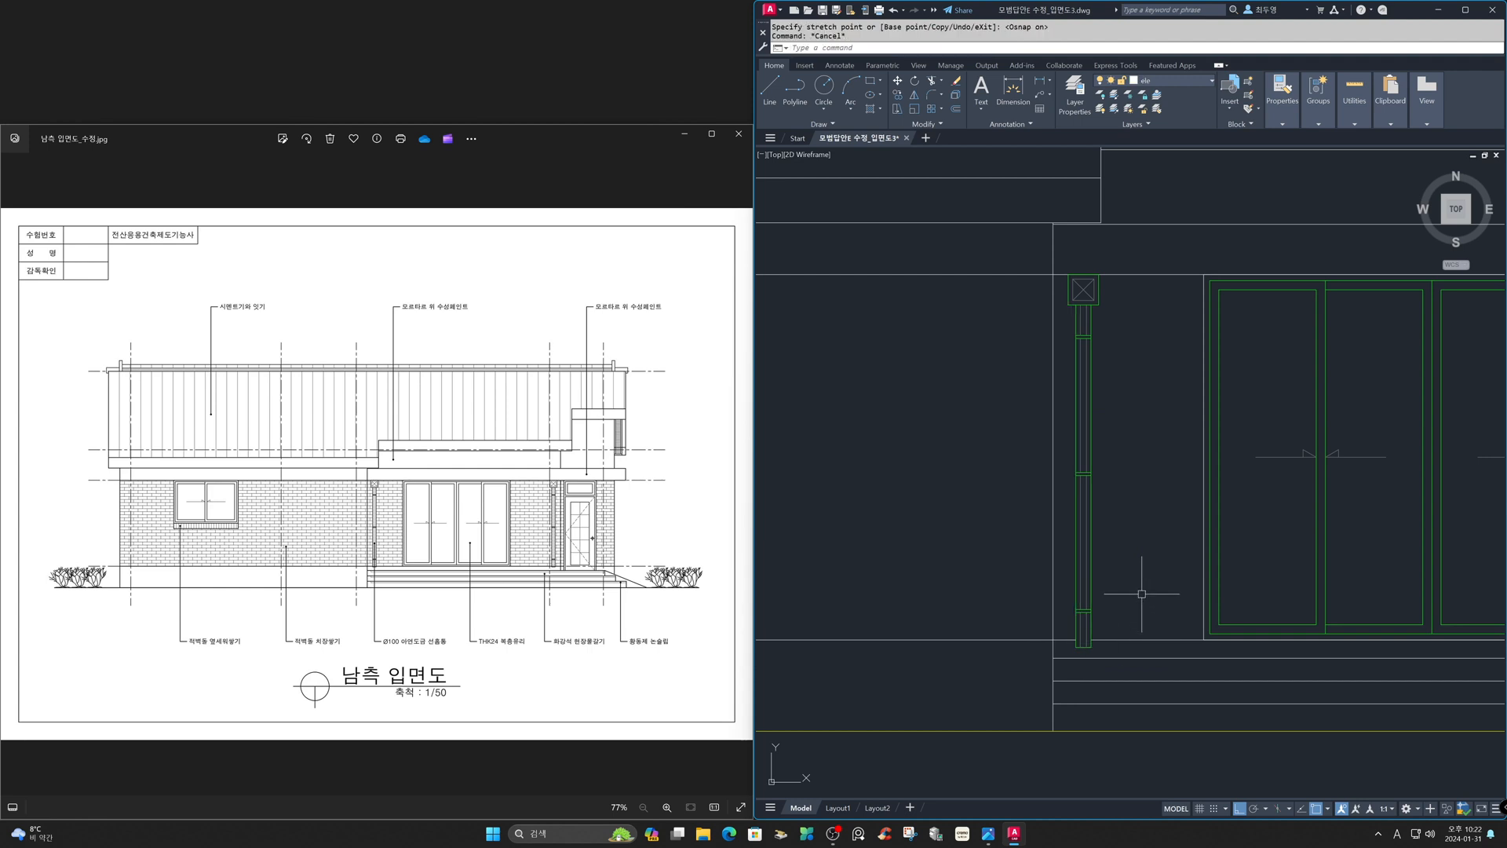
- Group all the downspout's lines into one object
{"action": "key", "text": "Return"}
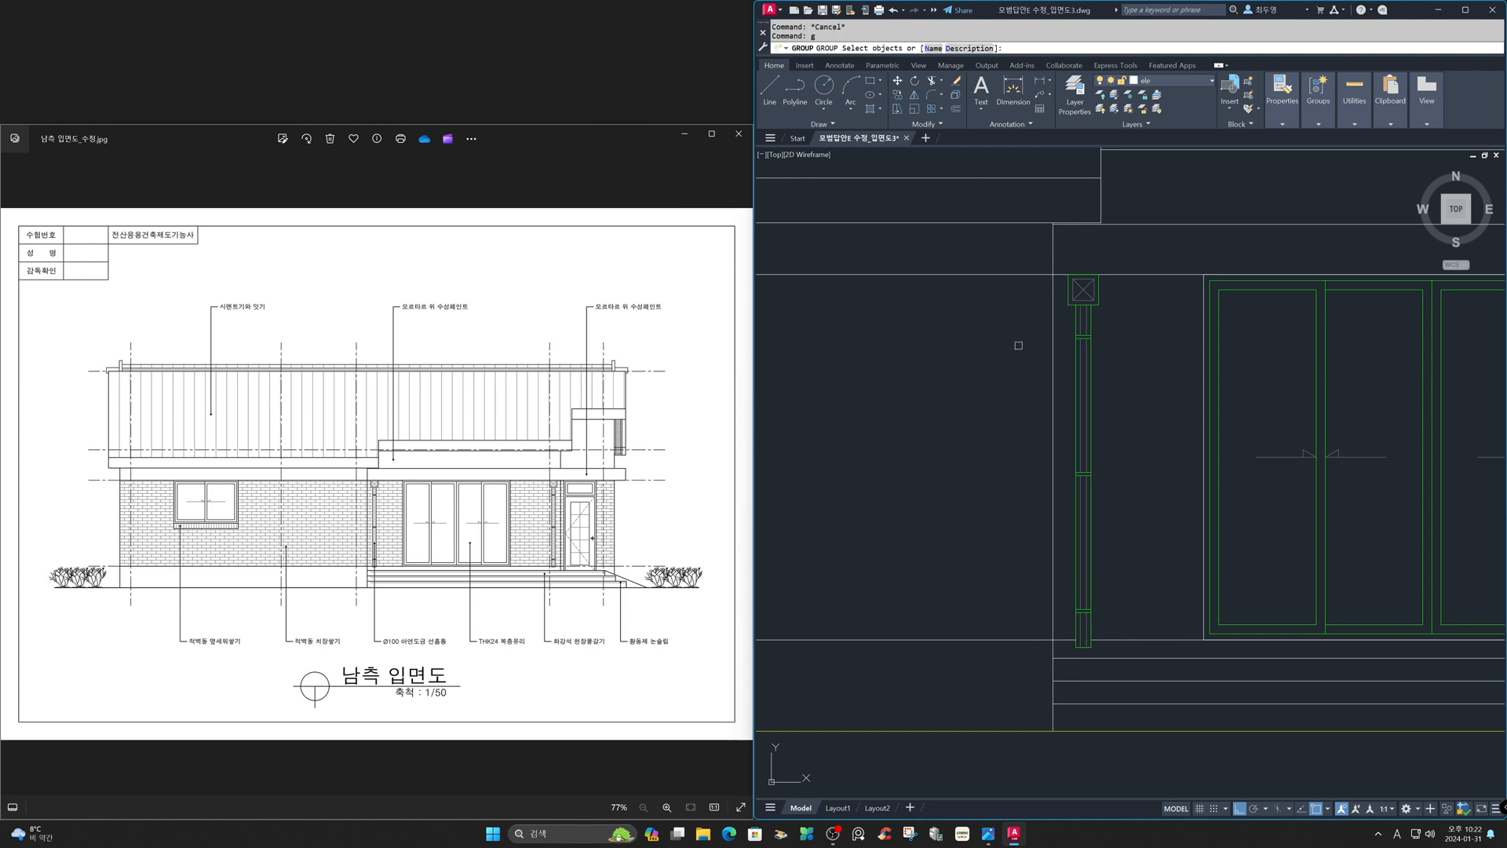
{"action": "left_click", "coordinate": [987, 255]}
{"action": "left_click", "coordinate": [1136, 654]}
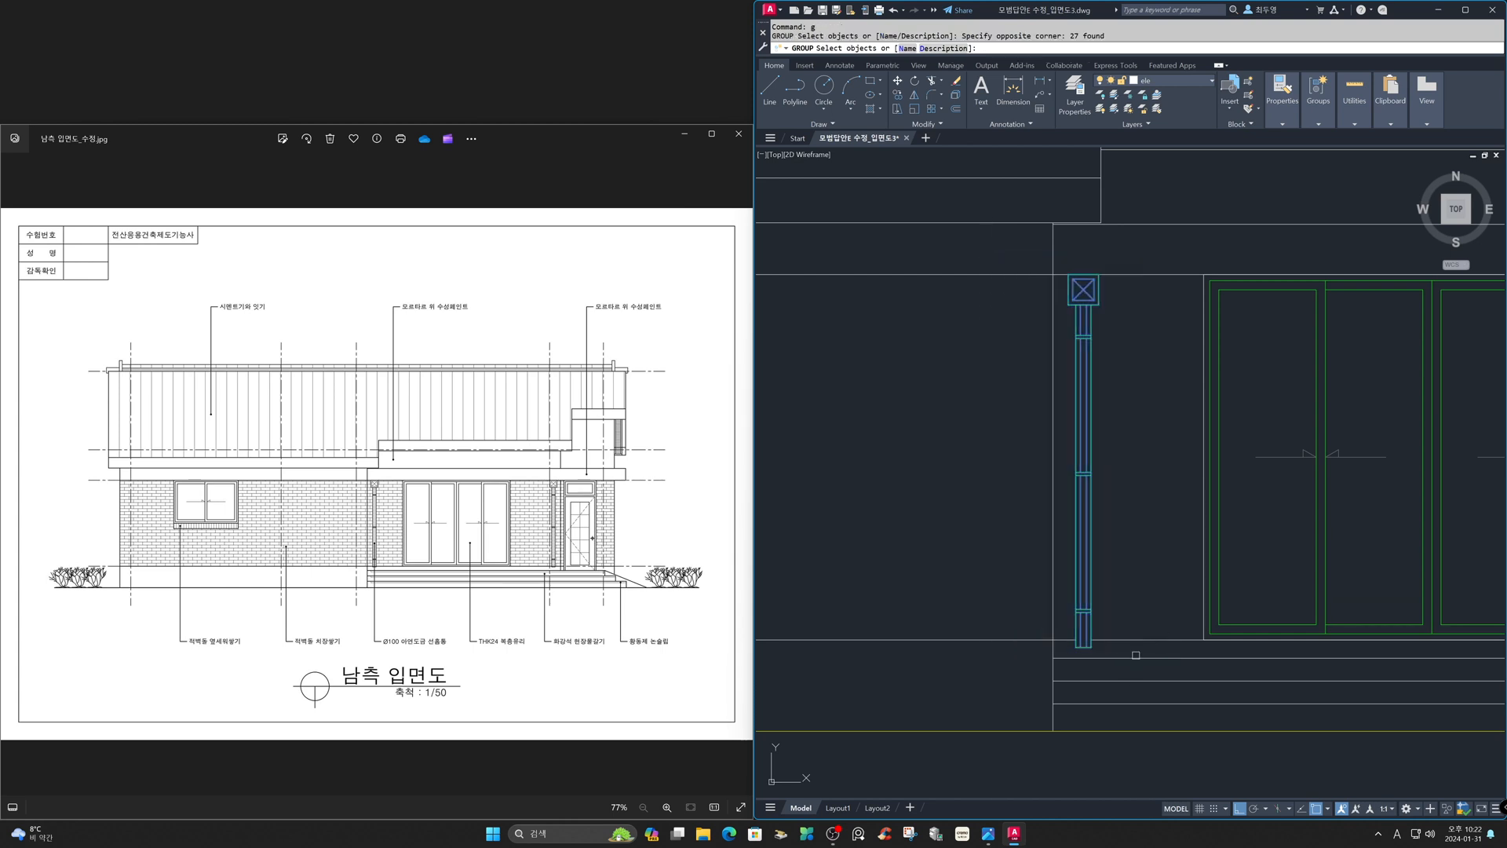
{"action": "key", "text": "Return"}
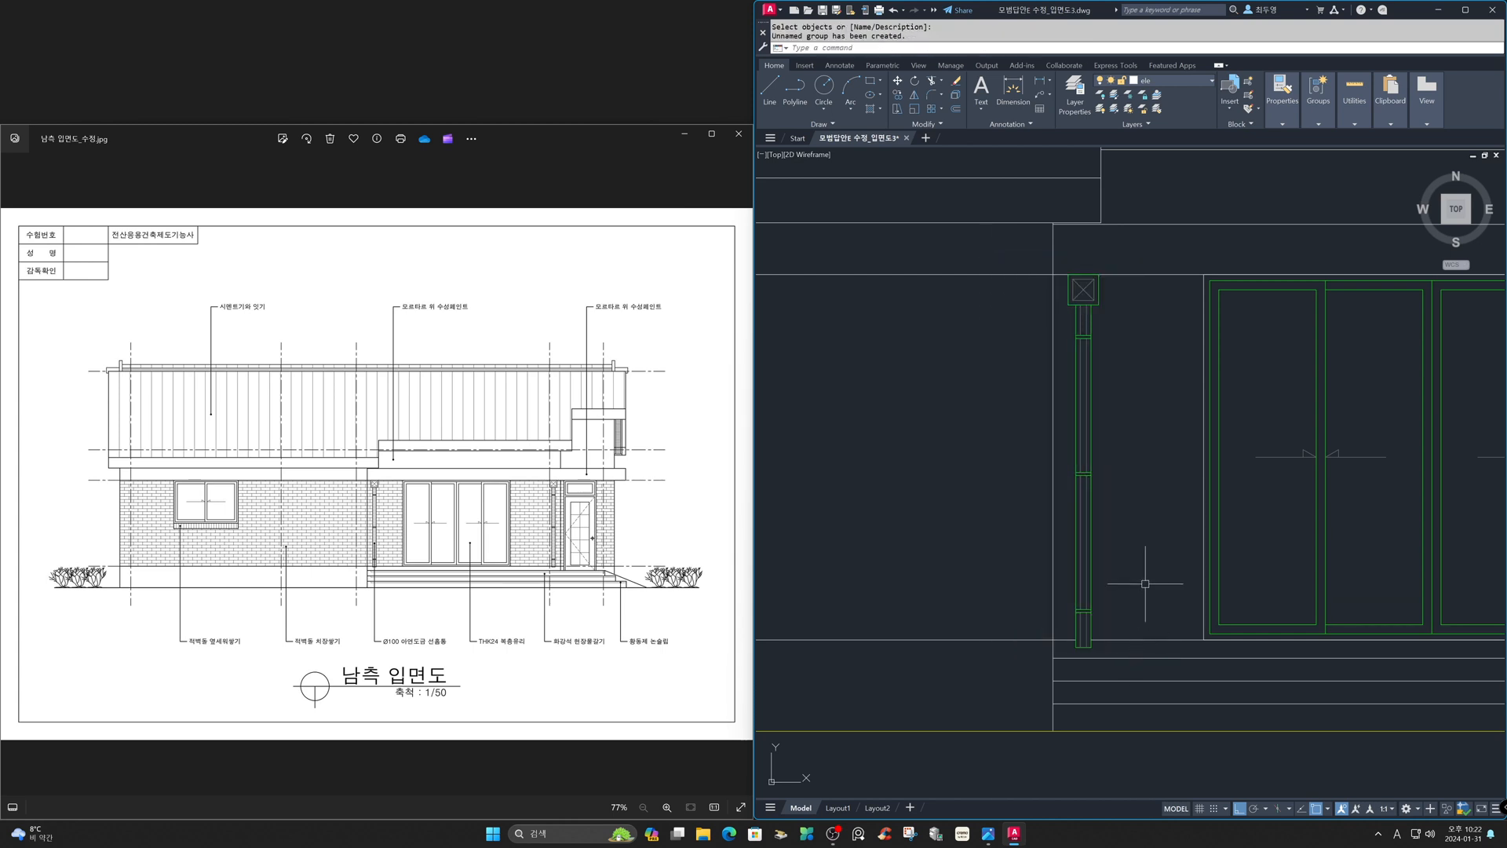
- Copy the downspout to the wall beside the entrance door on the elevation
{"action": "key", "text": "Return"}
{"action": "left_click", "coordinate": [1087, 547]}
{"action": "key", "text": "Return"}
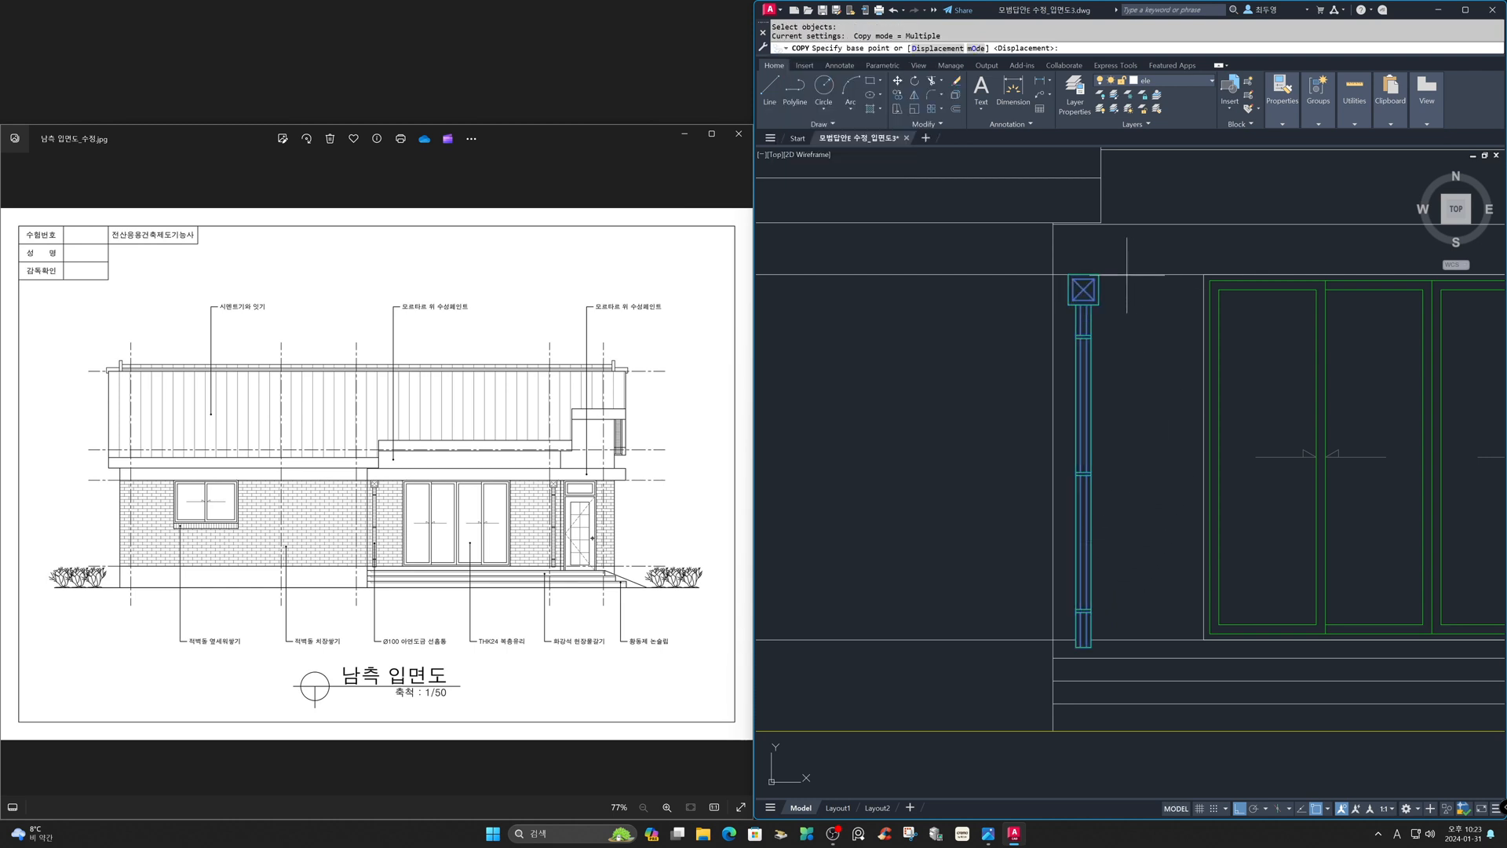
{"action": "left_click", "coordinate": [1097, 289]}
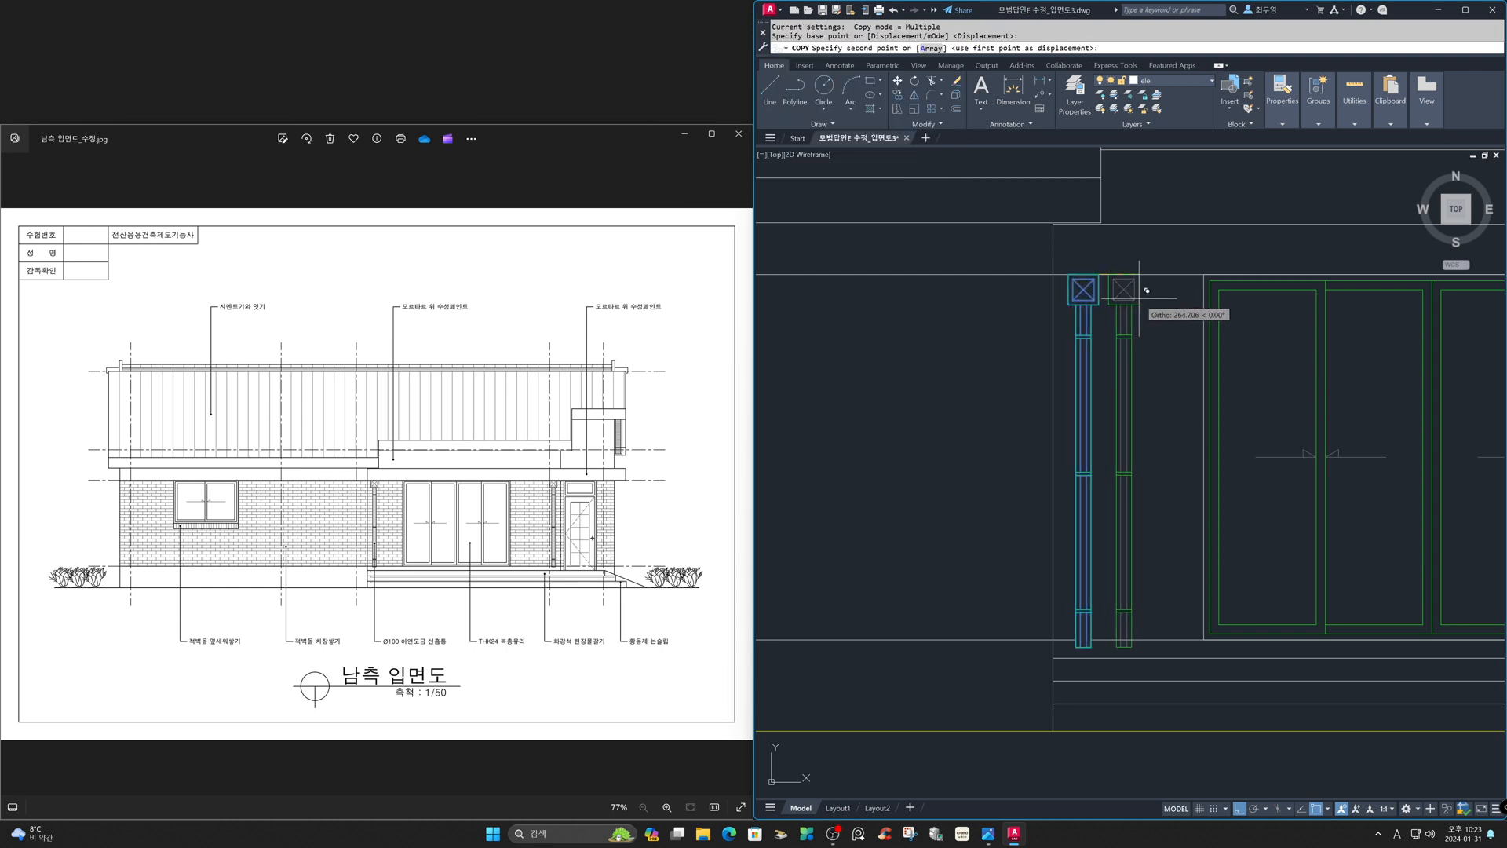
{"action": "type", "text": "'z"}
{"action": "key", "text": "Return"}
{"action": "type", "text": "p"}
{"action": "key", "text": "Return"}
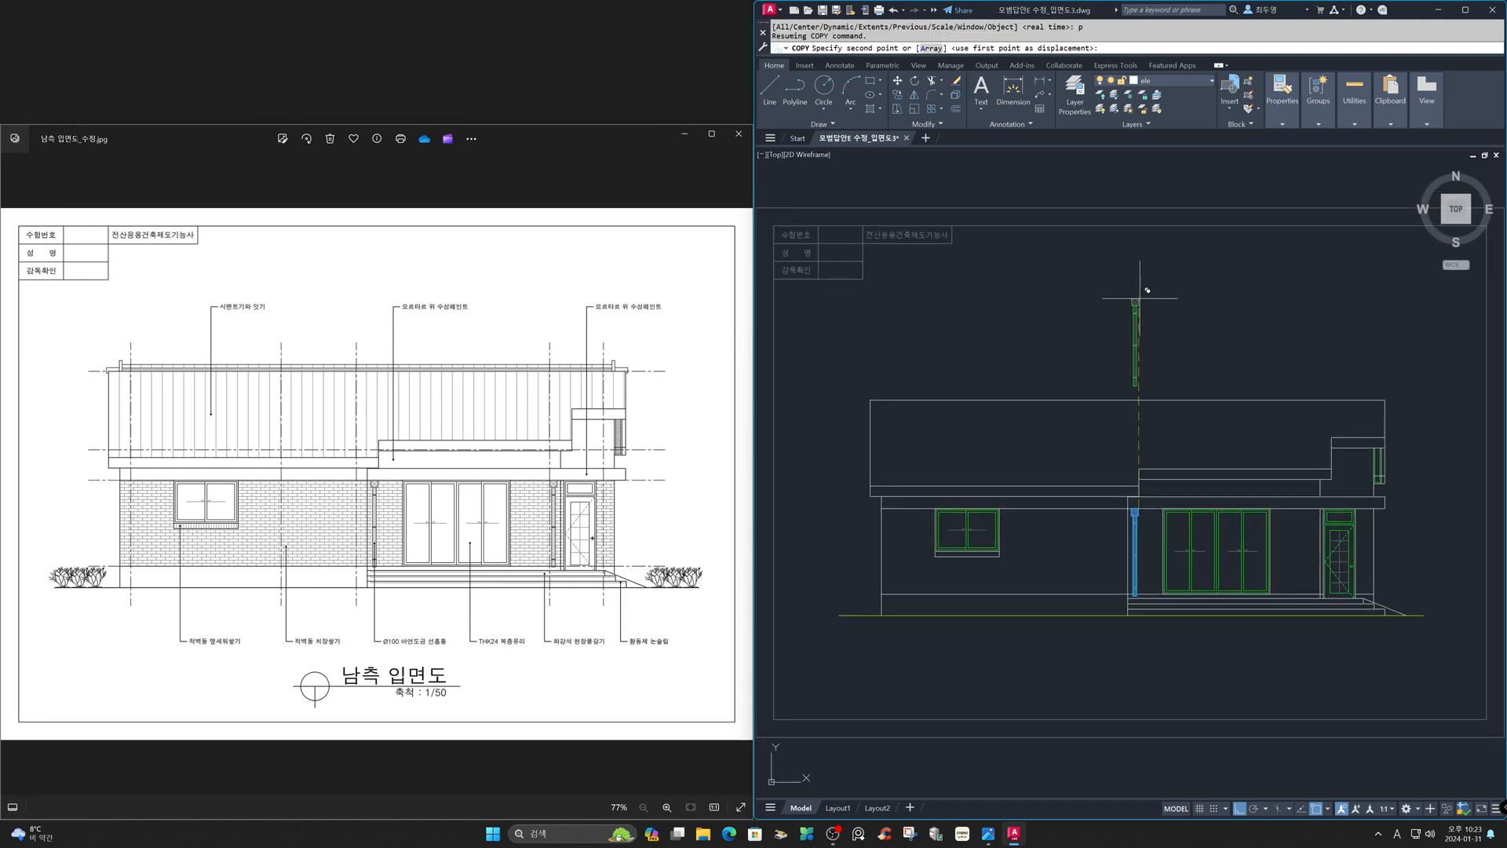
{"action": "type", "text": "'z"}
{"action": "key", "text": "Return"}
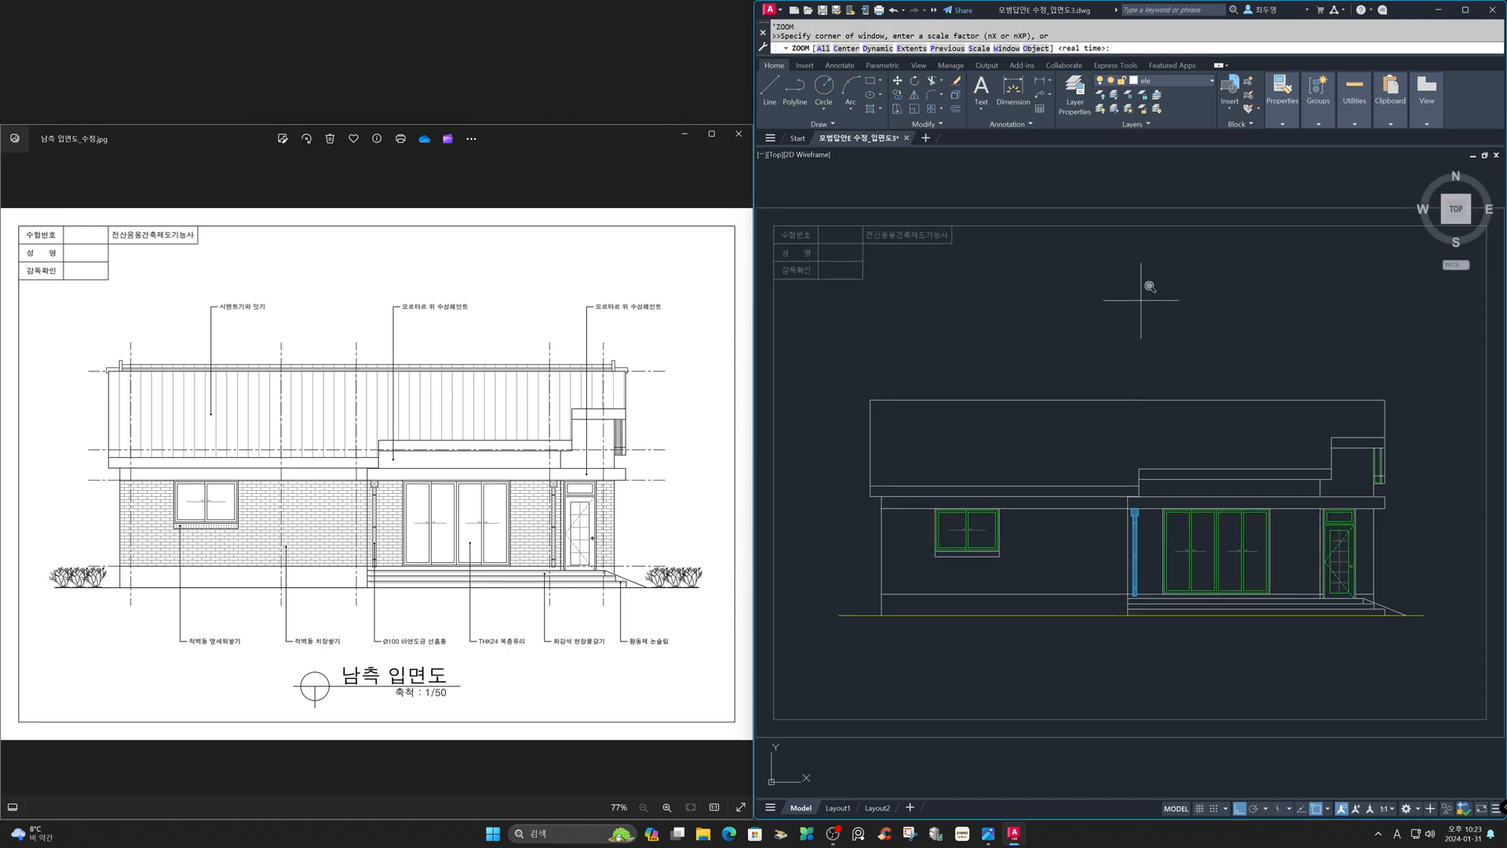
{"action": "left_click", "coordinate": [1257, 488]}
{"action": "left_click", "coordinate": [1348, 601]}
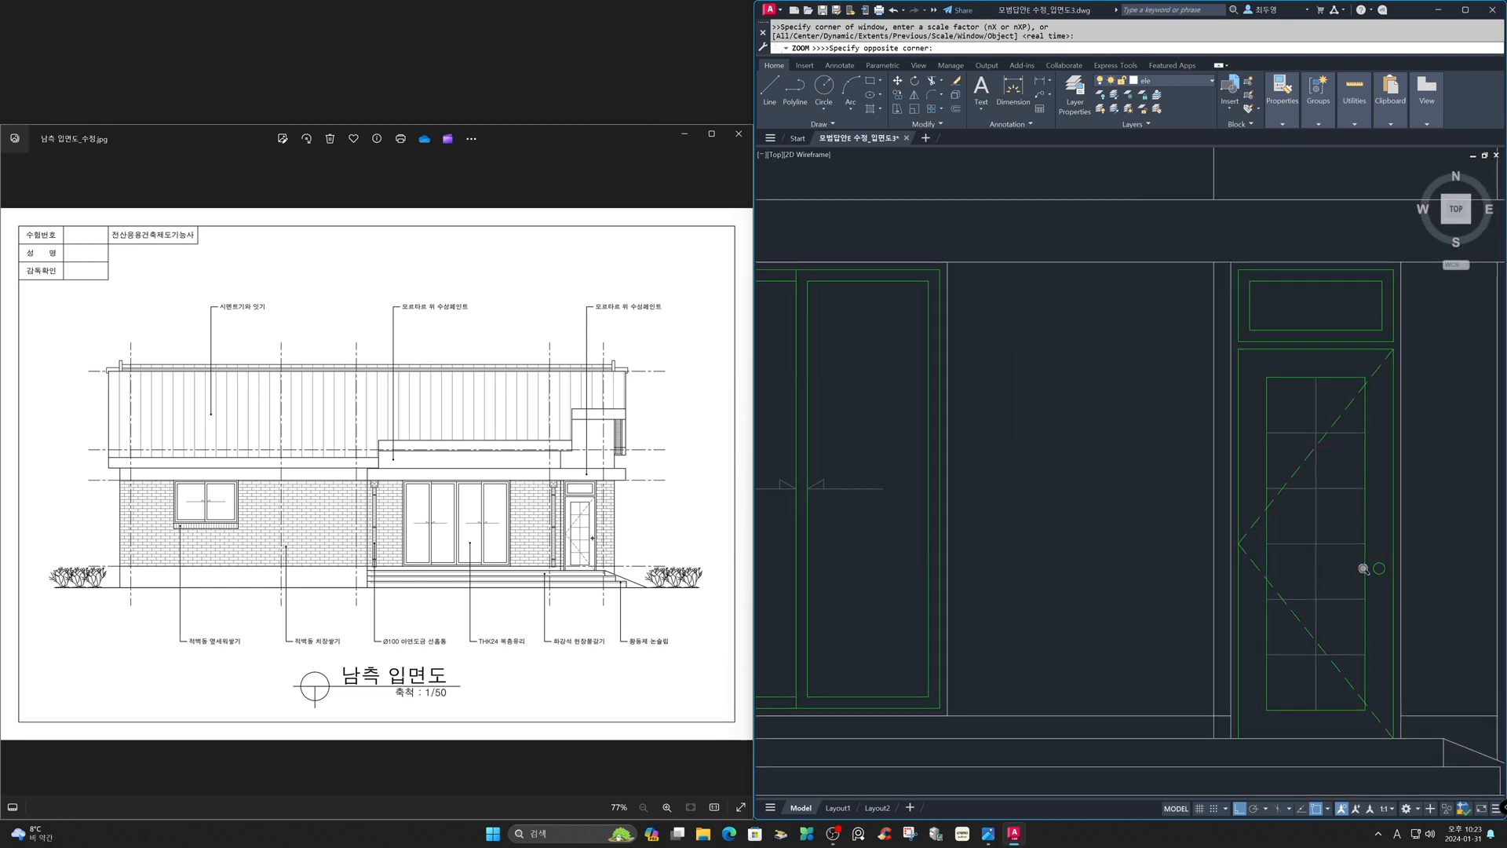
{"action": "left_click", "coordinate": [1221, 253]}
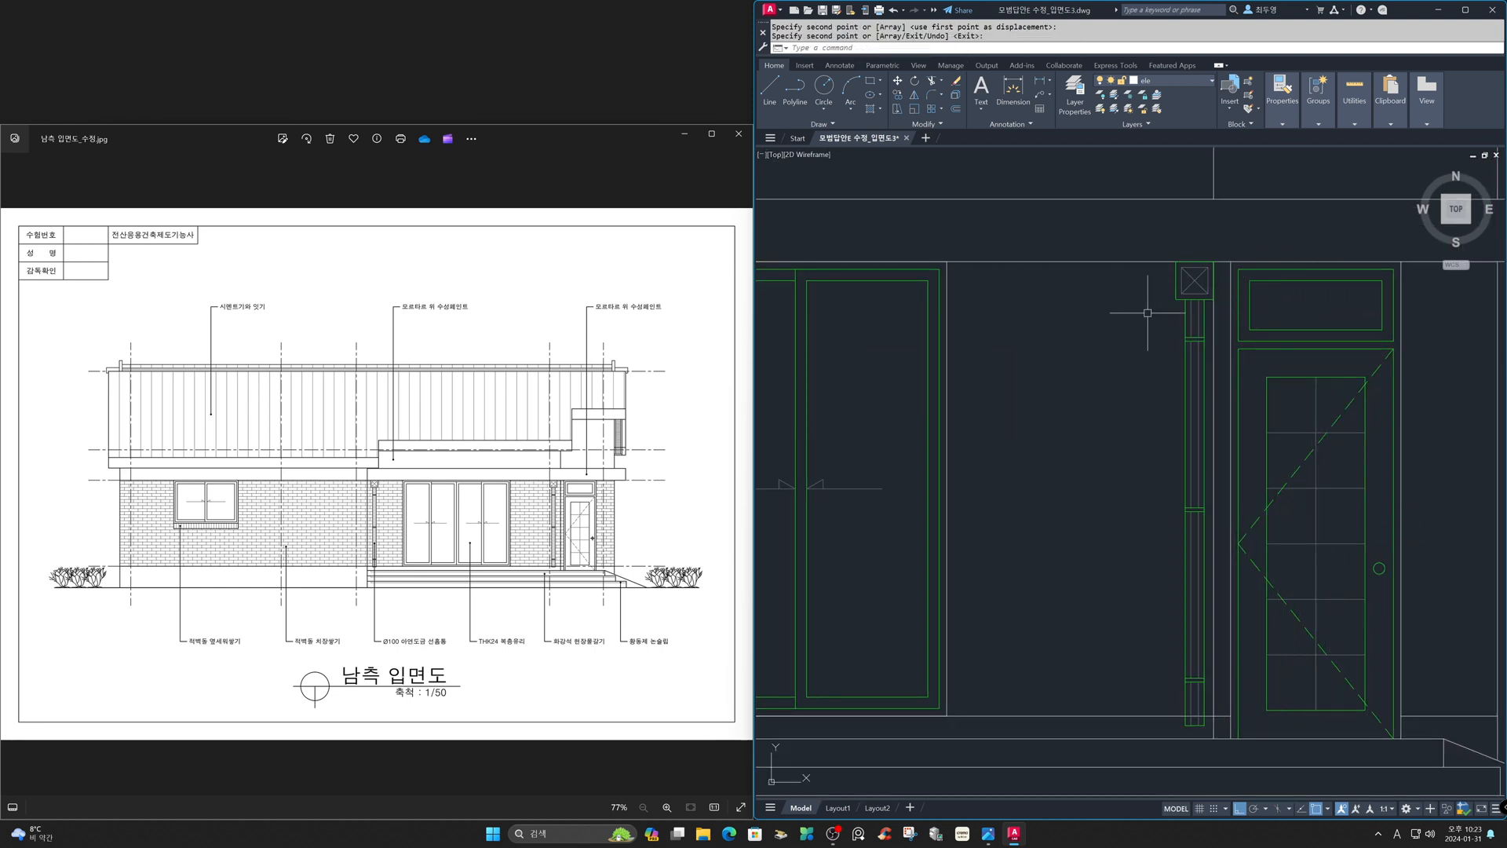
- Move the second downspout 100 units to the left
{"action": "type", "text": "m"}
{"action": "key", "text": "Return"}
{"action": "left_click", "coordinate": [1182, 351]}
{"action": "key", "text": "Return"}
{"action": "left_click", "coordinate": [1177, 353]}
{"action": "type", "text": "100"}
{"action": "key", "text": "Return"}
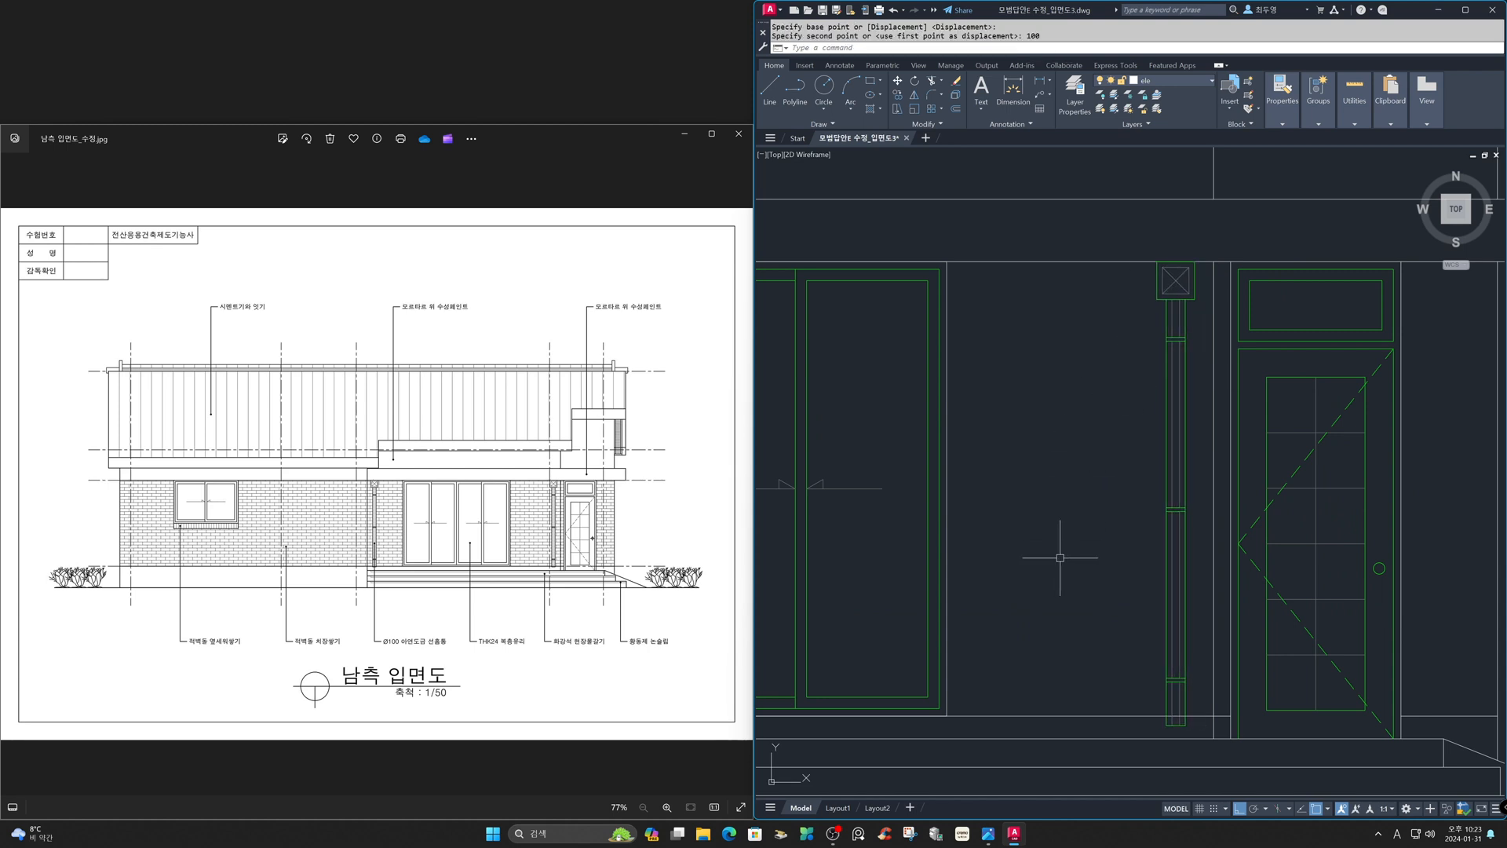
- Trim the horizontal line crossing between the downspout's lines near its bottom
{"action": "type", "text": "z"}
{"action": "key", "text": "Return"}
{"action": "left_click", "coordinate": [1079, 626]}
{"action": "left_click", "coordinate": [1271, 779]}
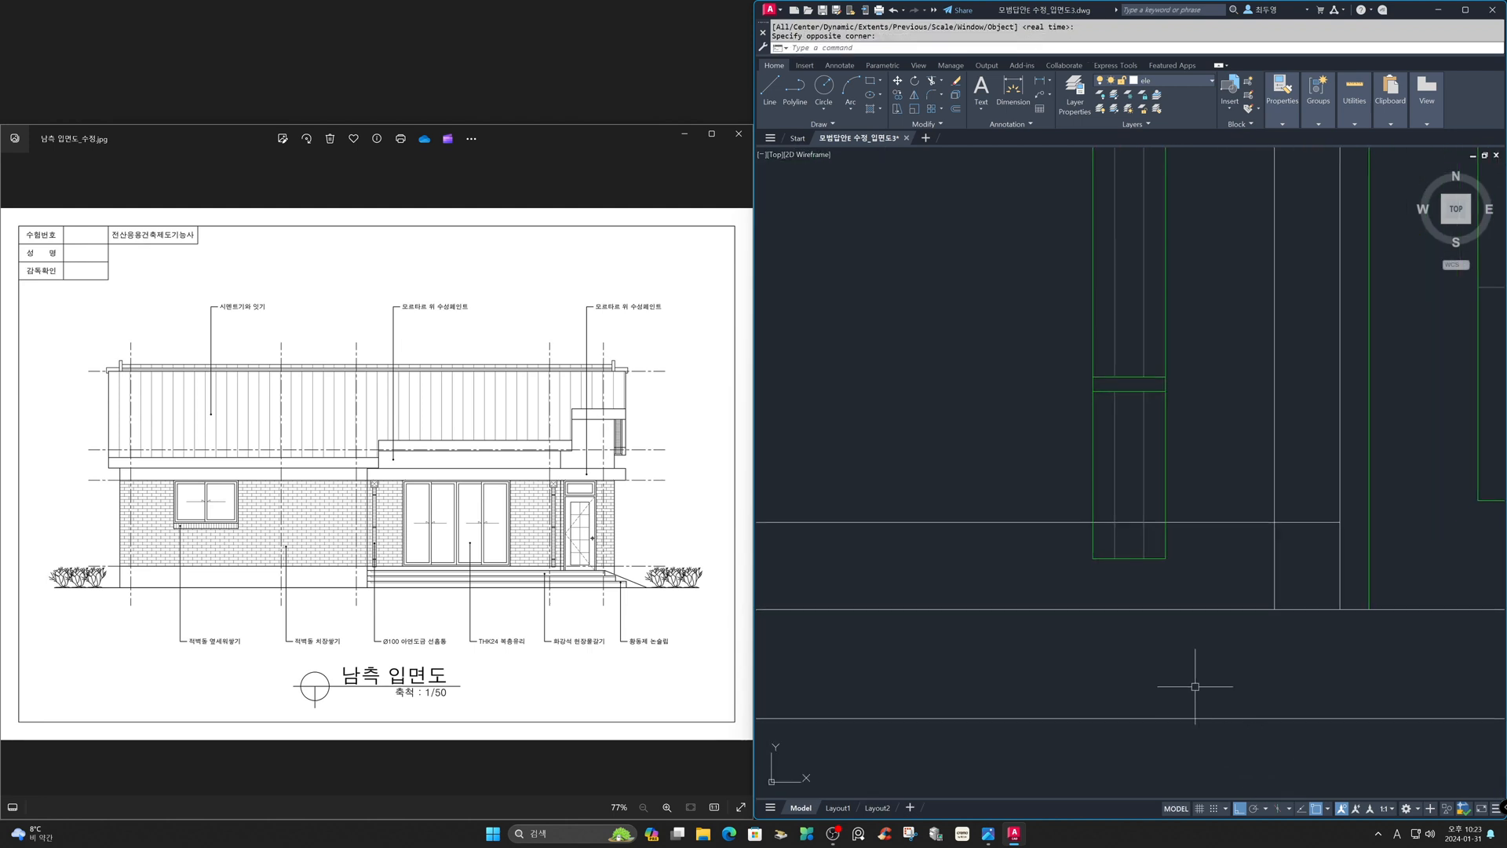
{"action": "type", "text": "tr"}
{"action": "key", "text": "Return"}
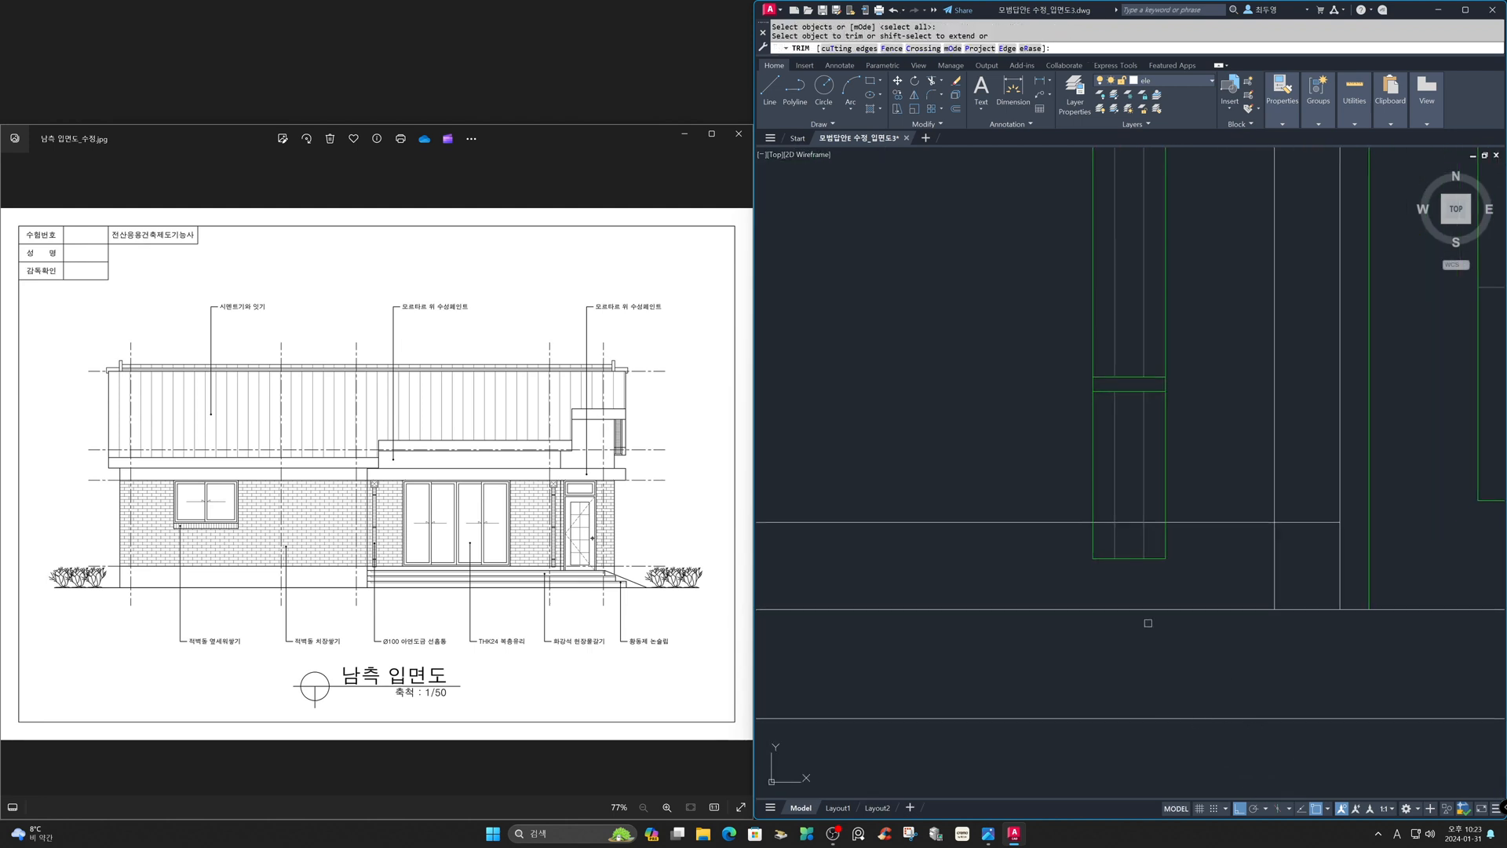
{"action": "left_click", "coordinate": [1150, 522]}
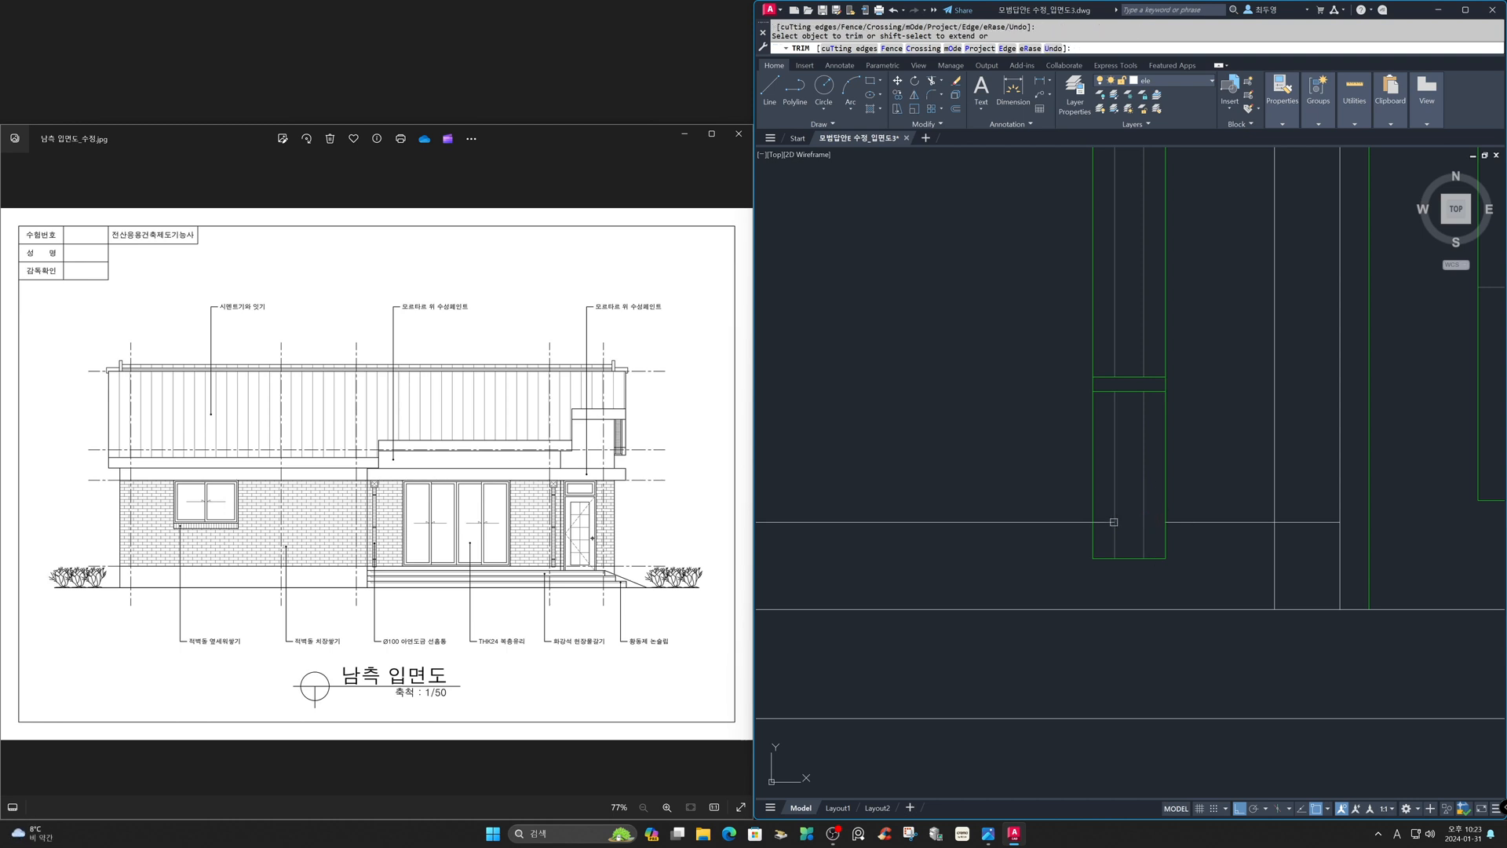
{"action": "key", "text": "Return"}
- Switch the current layer to fin
{"action": "type", "text": "z"}
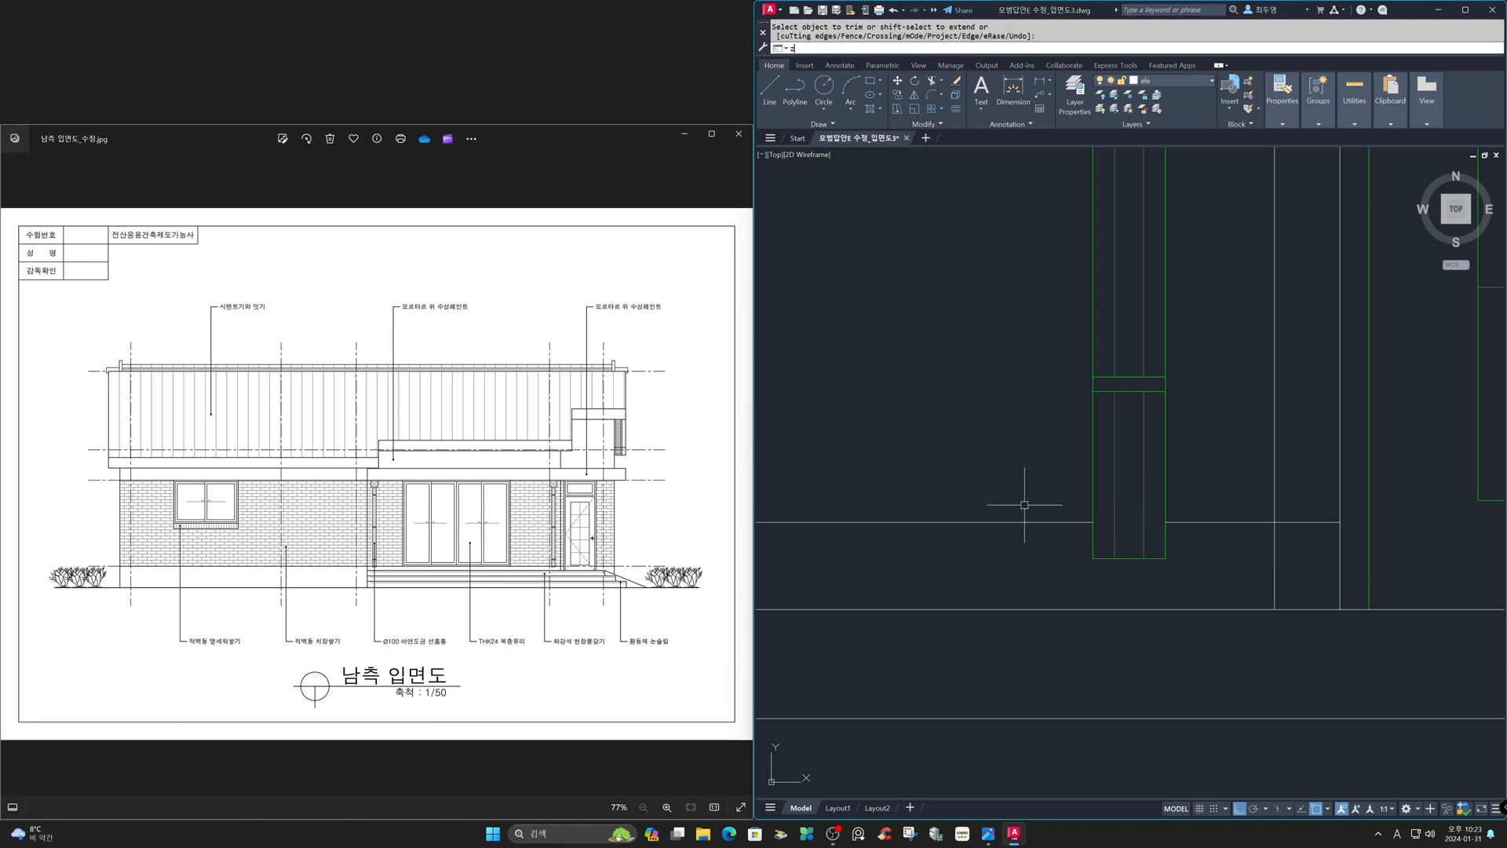
{"action": "key", "text": "Return"}
{"action": "type", "text": "p"}
{"action": "key", "text": "Return"}
{"action": "type", "text": "z"}
{"action": "key", "text": "Return"}
{"action": "type", "text": "p"}
{"action": "key", "text": "Return"}
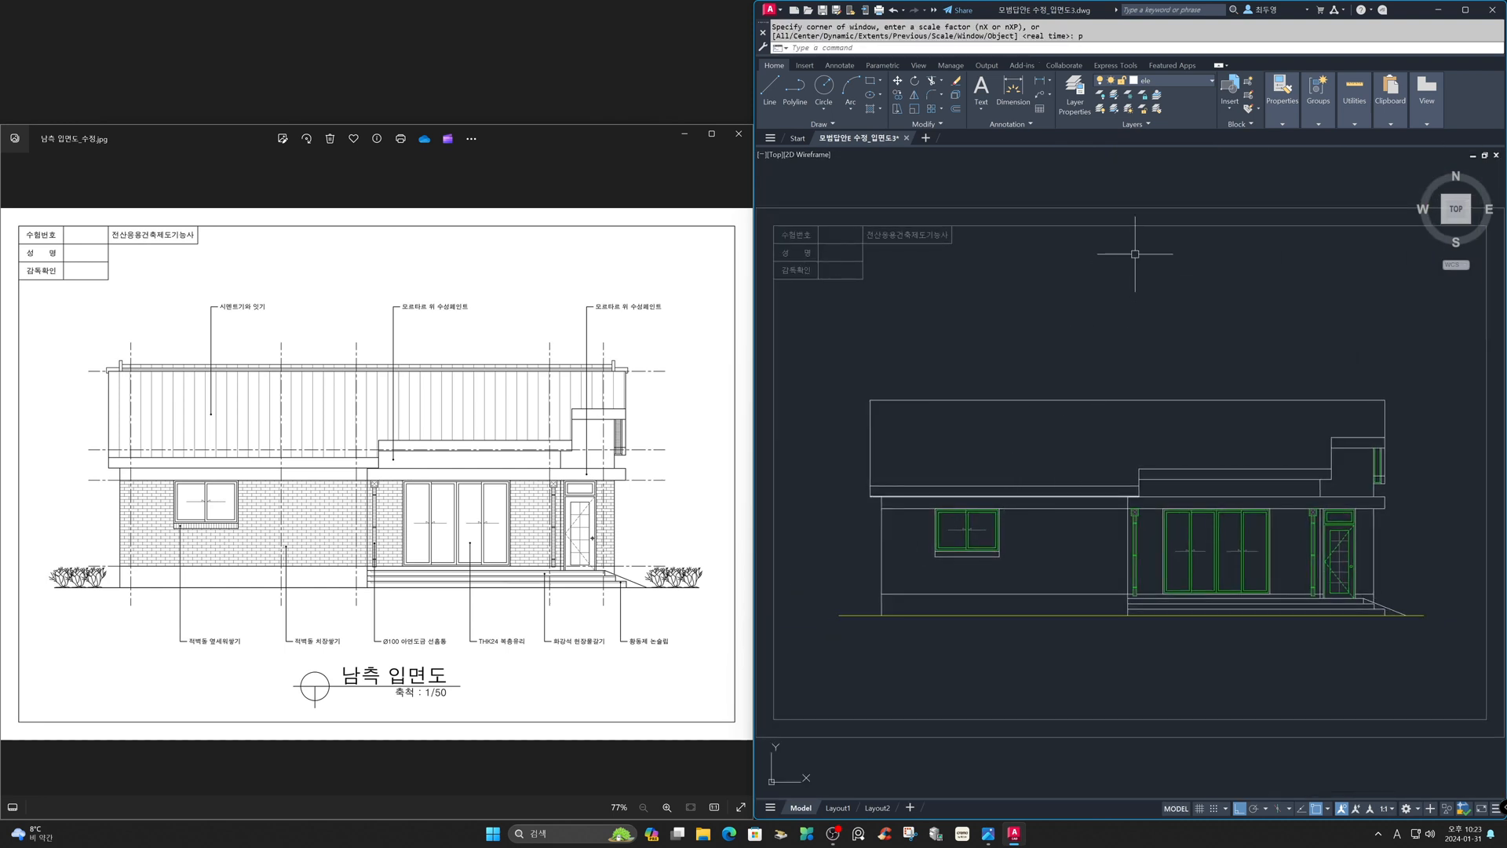
{"action": "left_click", "coordinate": [1191, 81]}
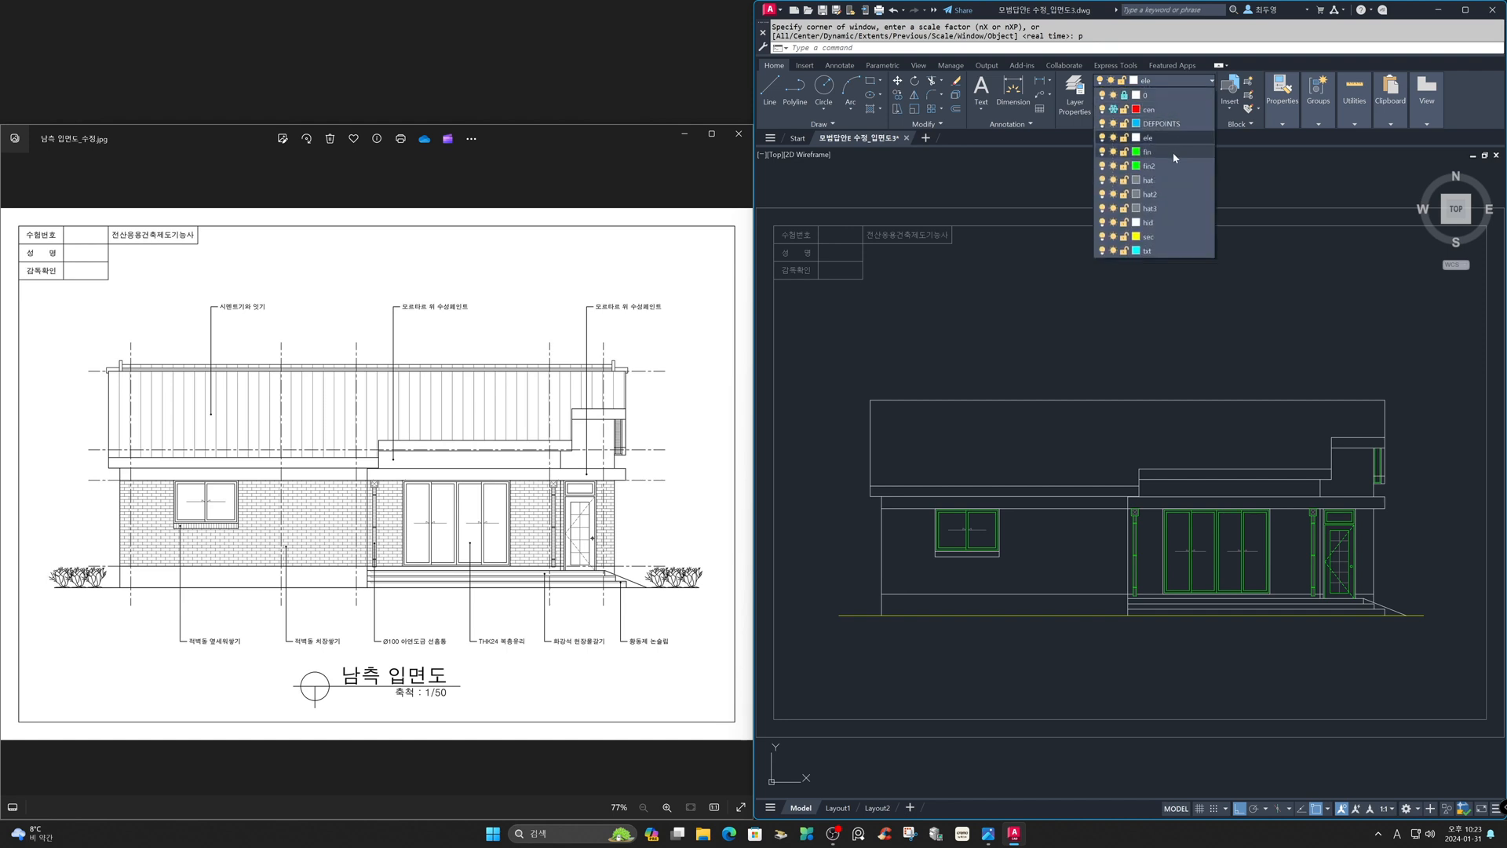
{"action": "left_click", "coordinate": [1169, 153]}
- Draw a vertical reference line upward from the roof's upper-left corner
{"action": "type", "text": "z"}
{"action": "key", "text": "Return"}
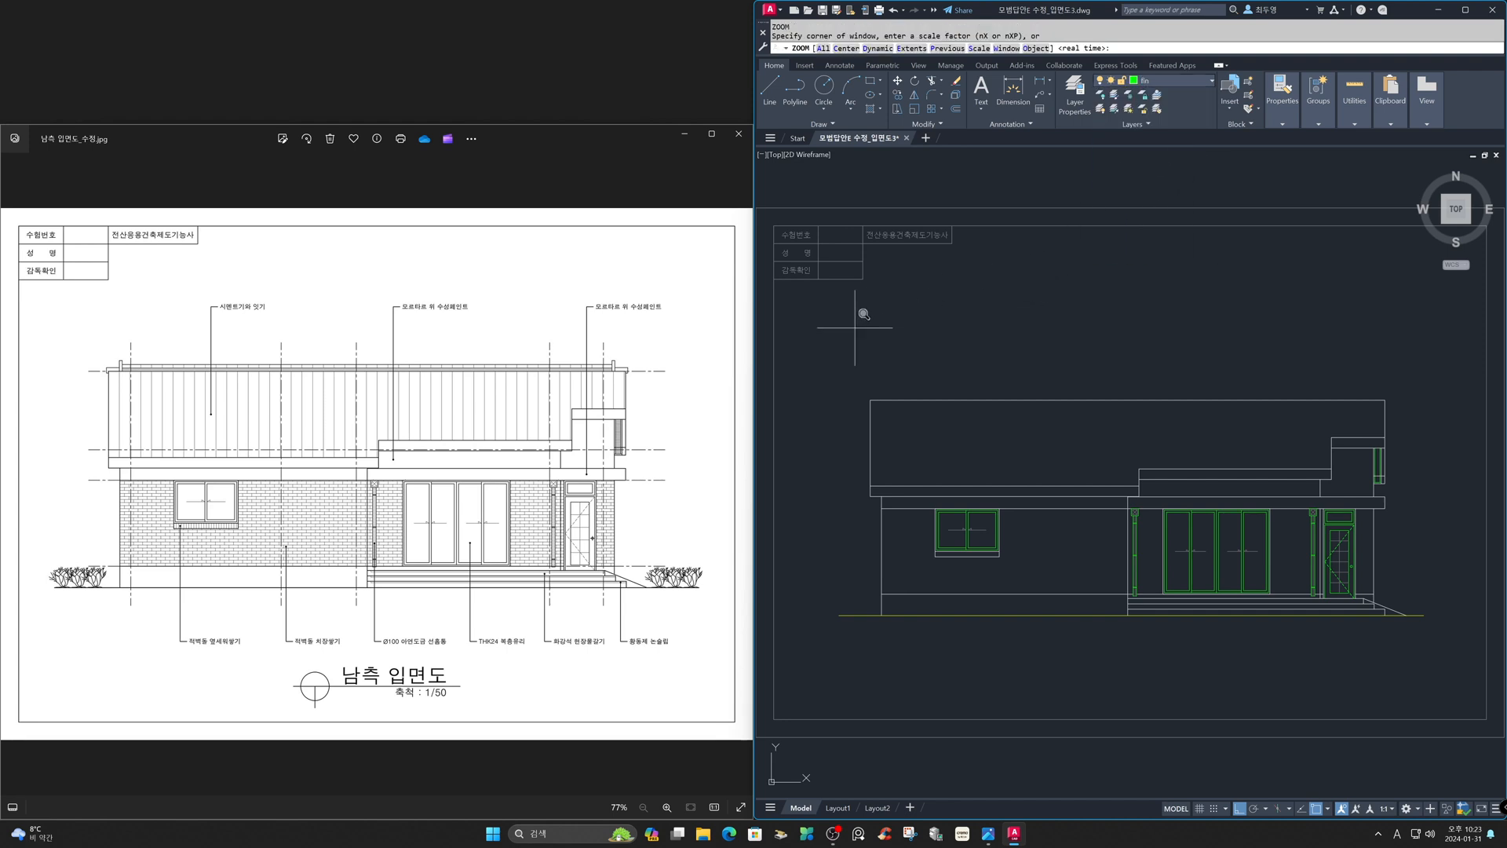
{"action": "left_click", "coordinate": [805, 332]}
{"action": "left_click", "coordinate": [955, 471]}
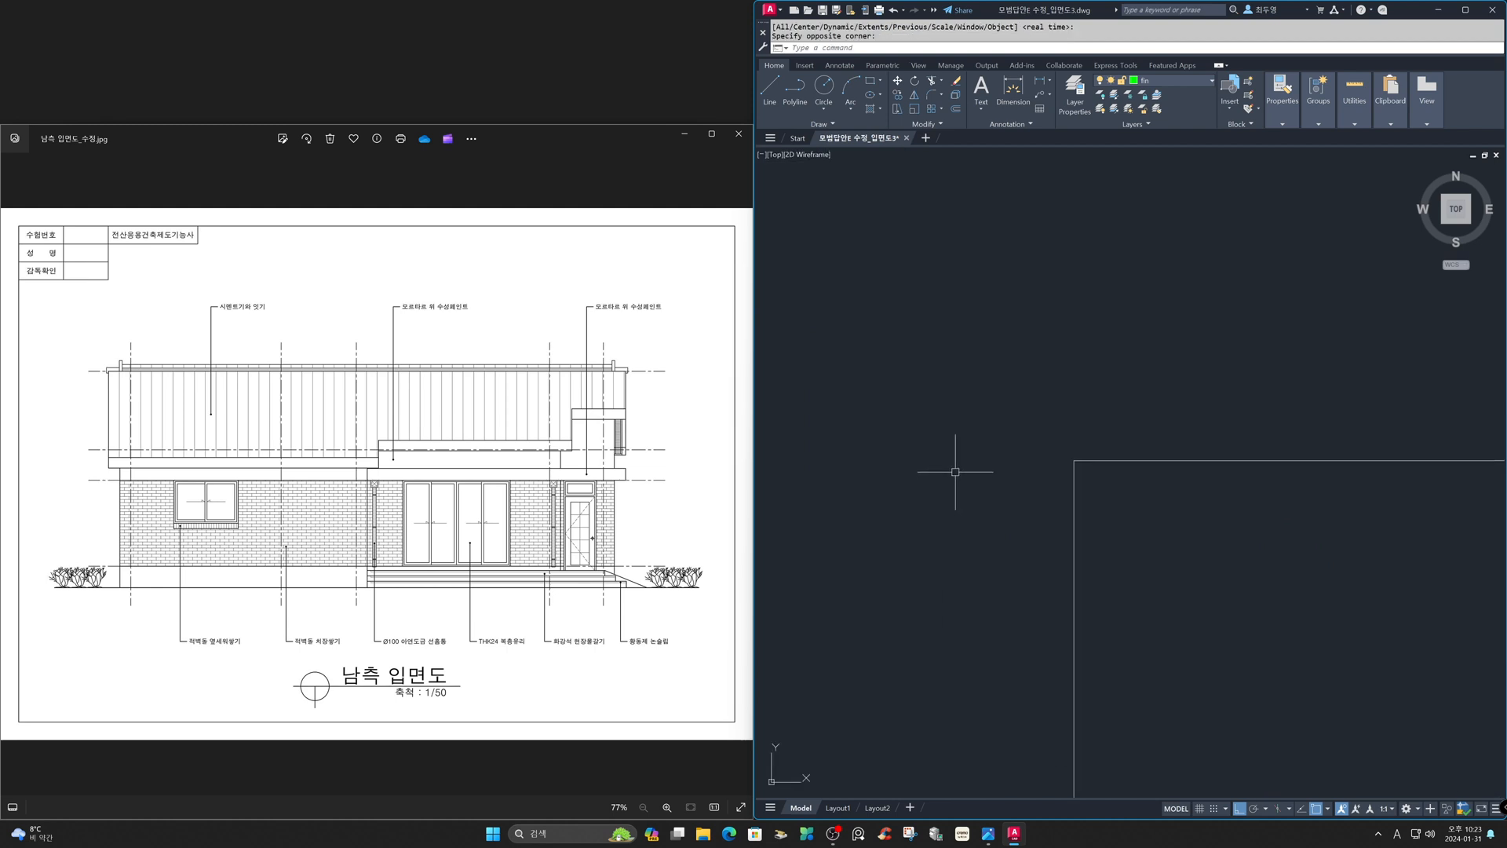
{"action": "type", "text": "l"}
{"action": "key", "text": "Return"}
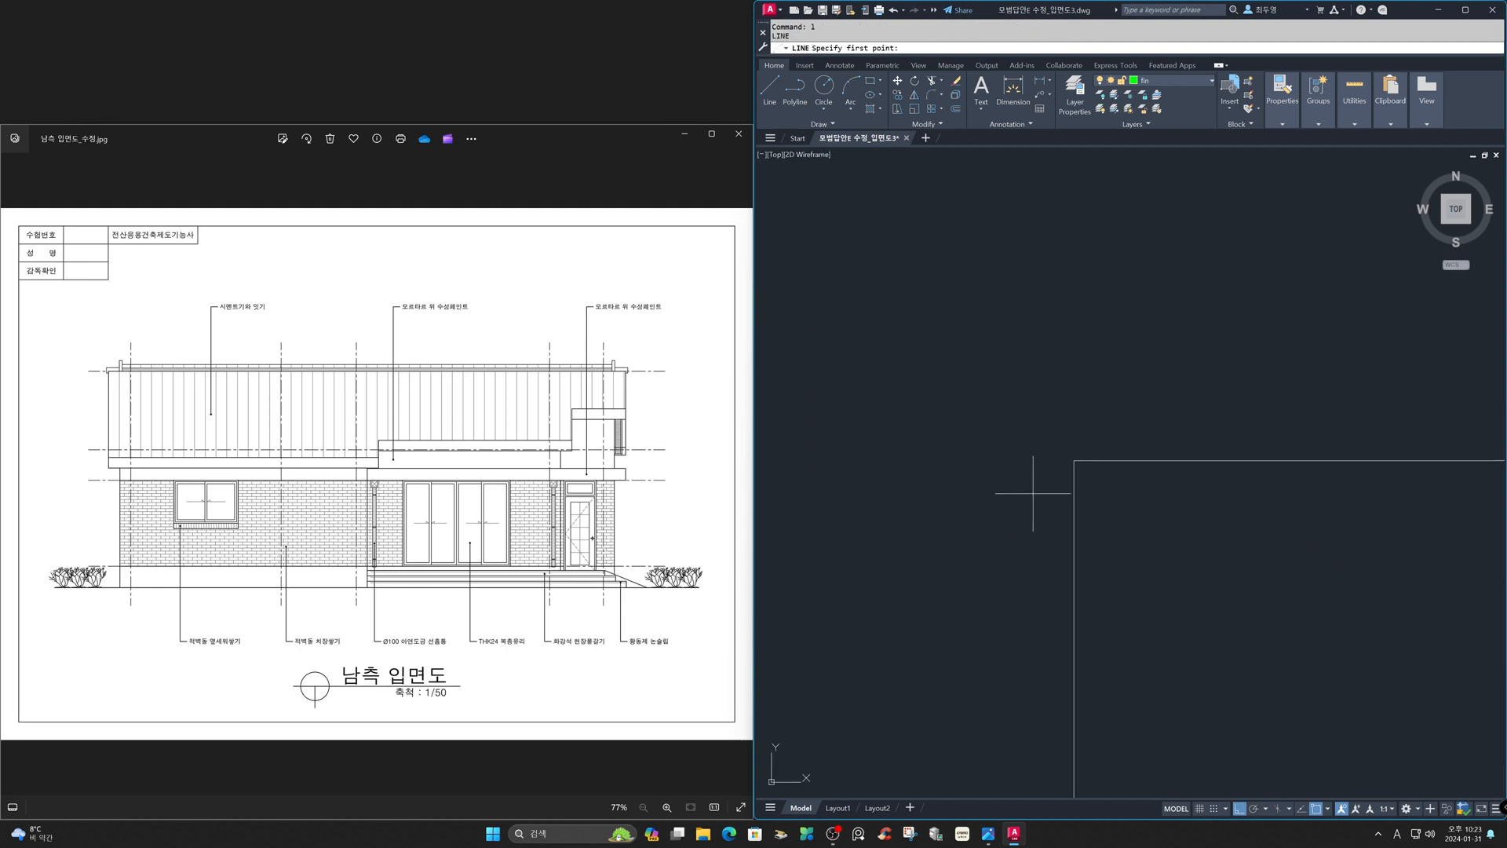
{"action": "left_click", "coordinate": [1073, 463]}
{"action": "left_click", "coordinate": [1090, 323]}
{"action": "left_click", "coordinate": [1093, 324]}
{"action": "key", "text": "Return"}
- Erase the stray short segment drawn at the top of the reference line
{"action": "type", "text": "e"}
{"action": "key", "text": "Return"}
{"action": "left_click", "coordinate": [1084, 323]}
{"action": "key", "text": "Return"}
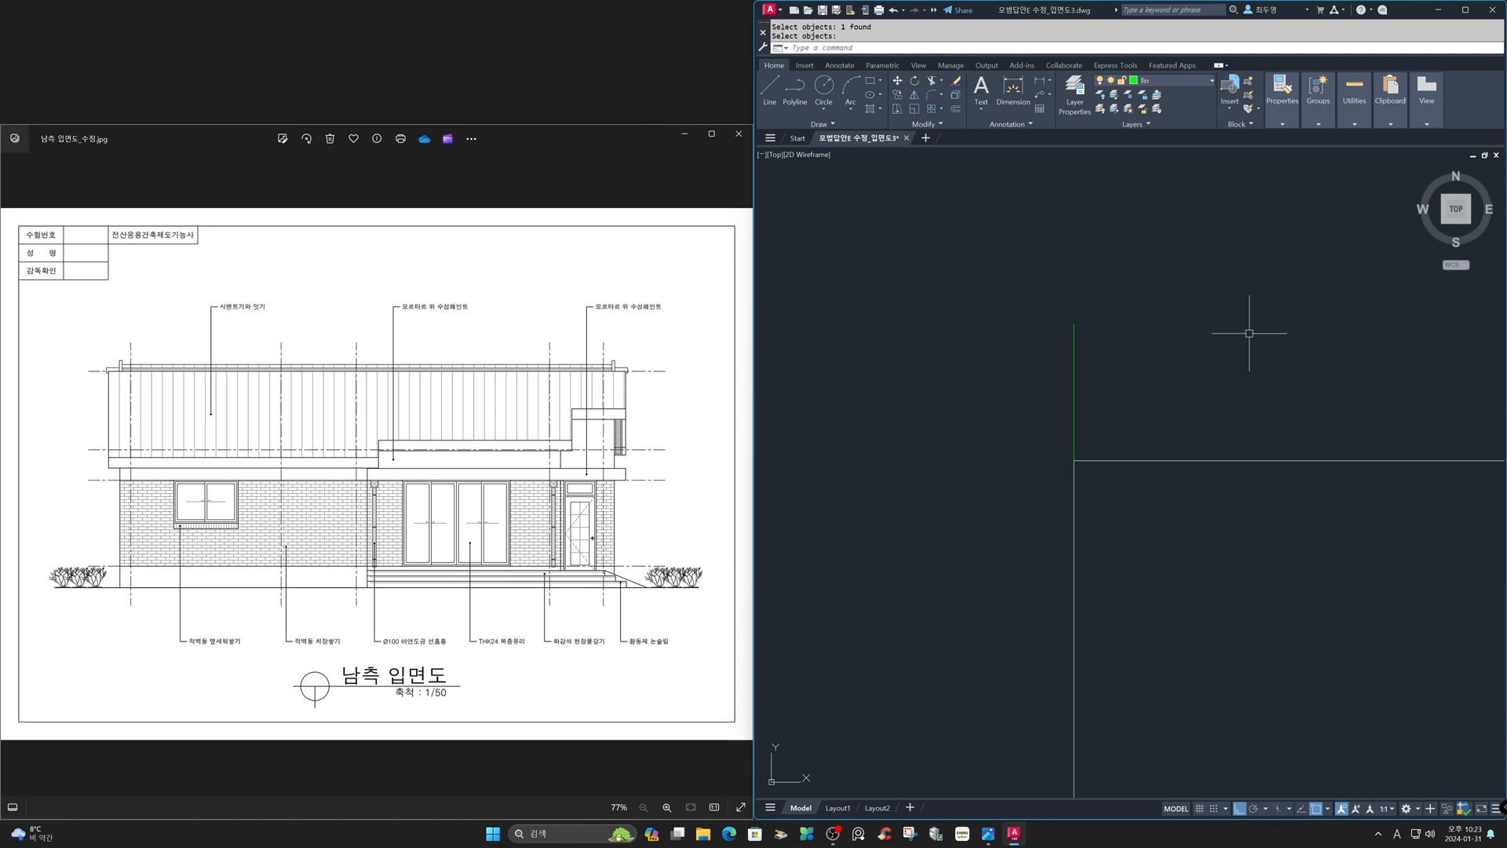
- Offset the reference line 300 units right and the roof's top edge 300 units up, placing copies on the current layer
{"action": "type", "text": "o"}
{"action": "key", "text": "Return"}
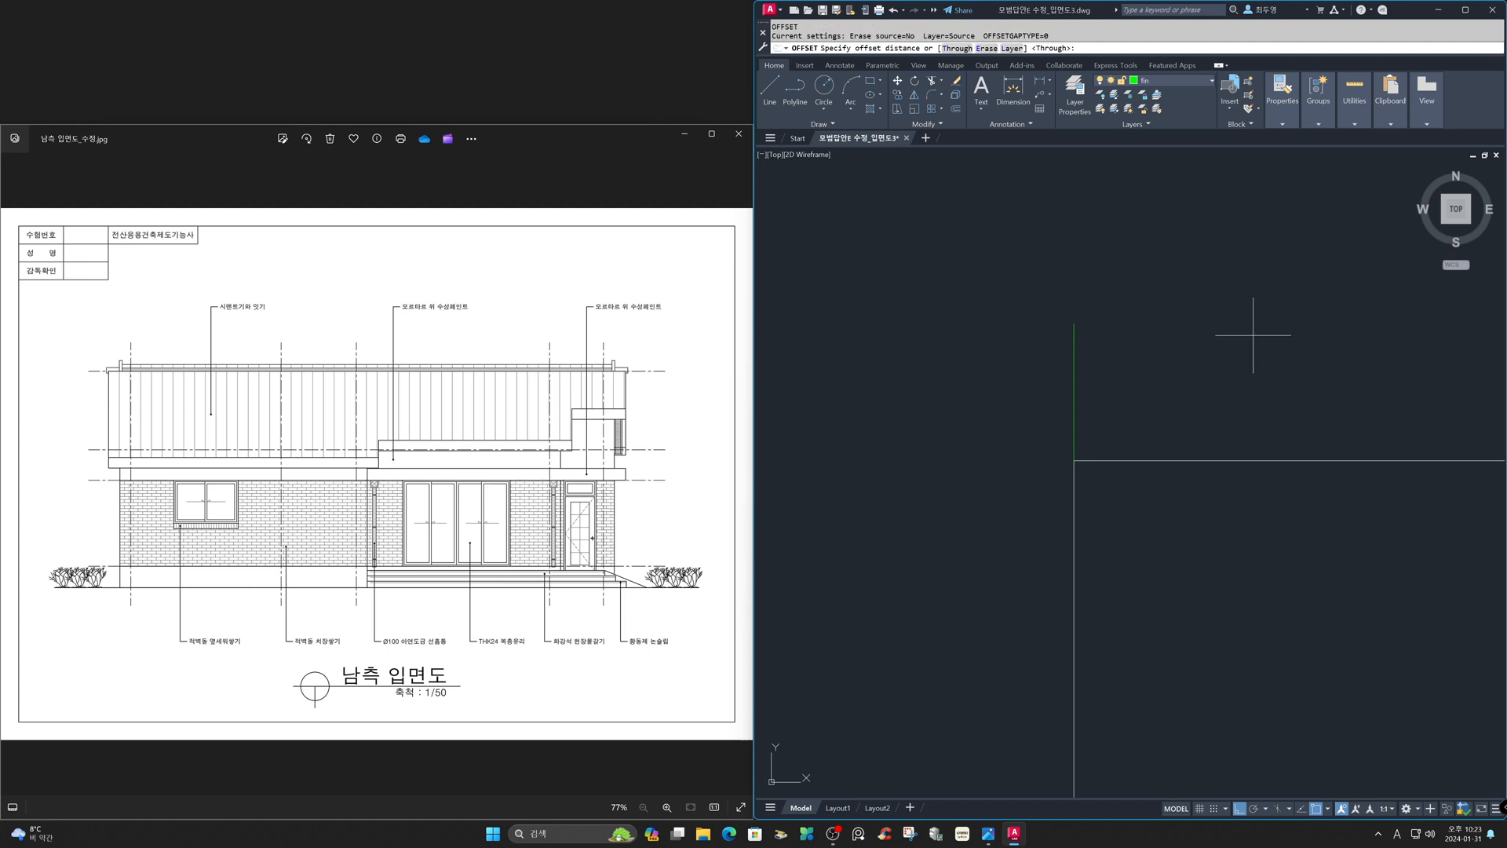
{"action": "type", "text": "l"}
{"action": "key", "text": "Return"}
{"action": "type", "text": "c"}
{"action": "key", "text": "Return"}
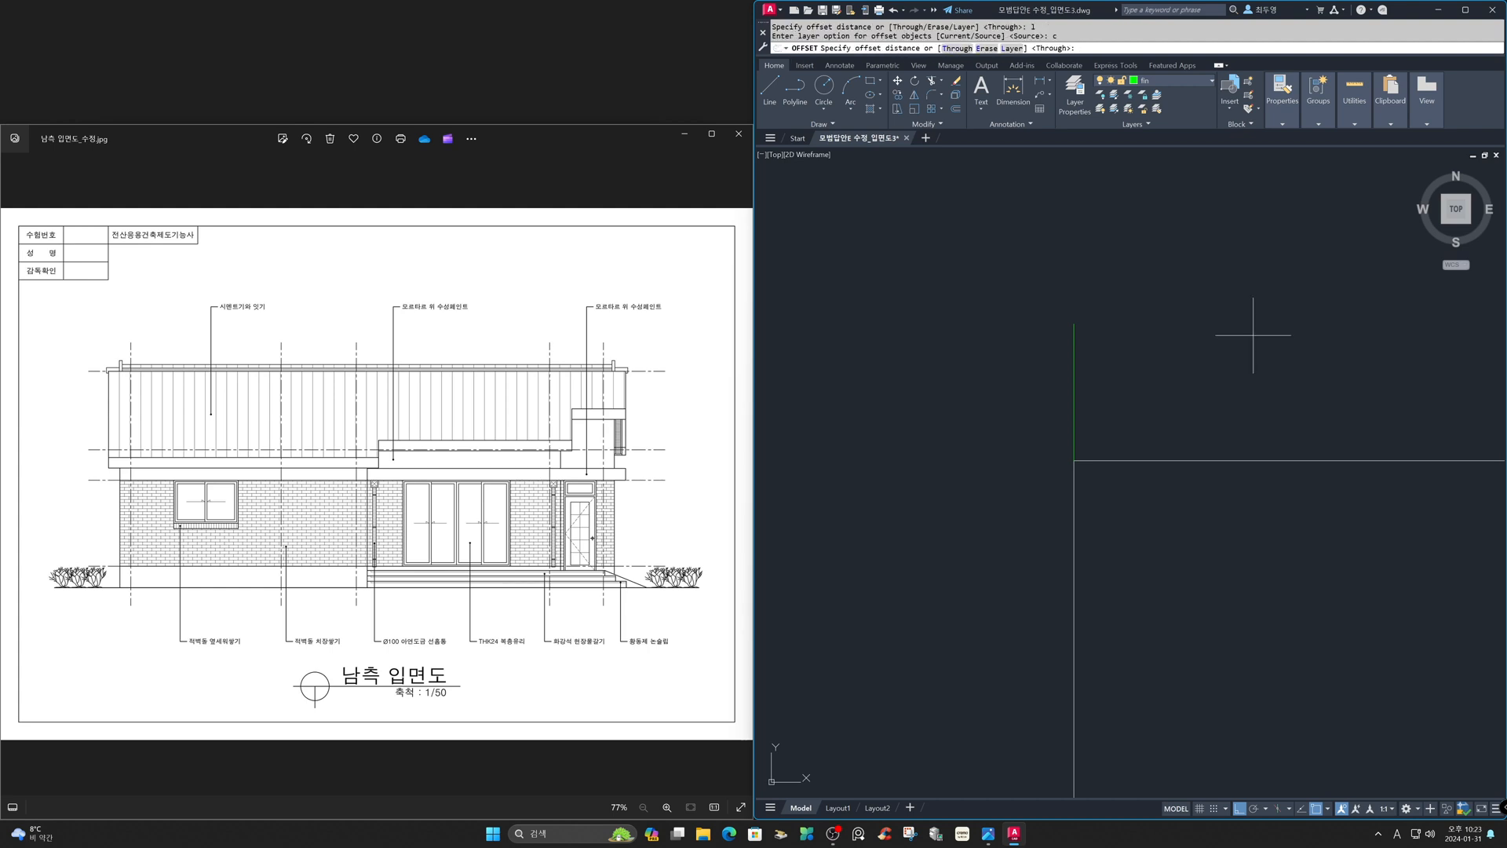
{"action": "left_click", "coordinate": [1317, 808]}
{"action": "type", "text": "300"}
{"action": "key", "text": "Return"}
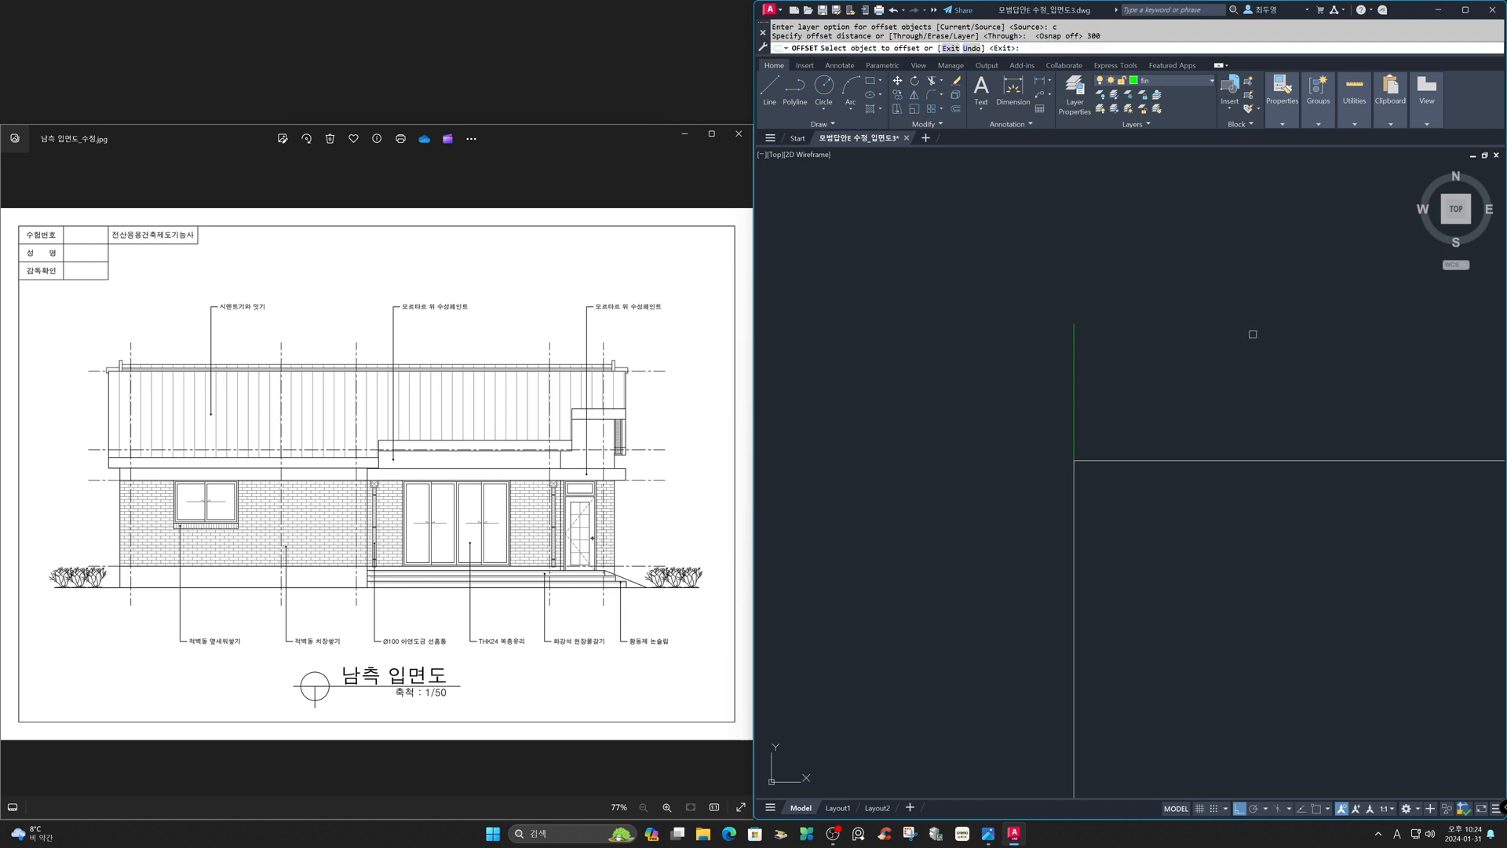
{"action": "left_click", "coordinate": [1075, 399]}
{"action": "left_click", "coordinate": [1113, 400]}
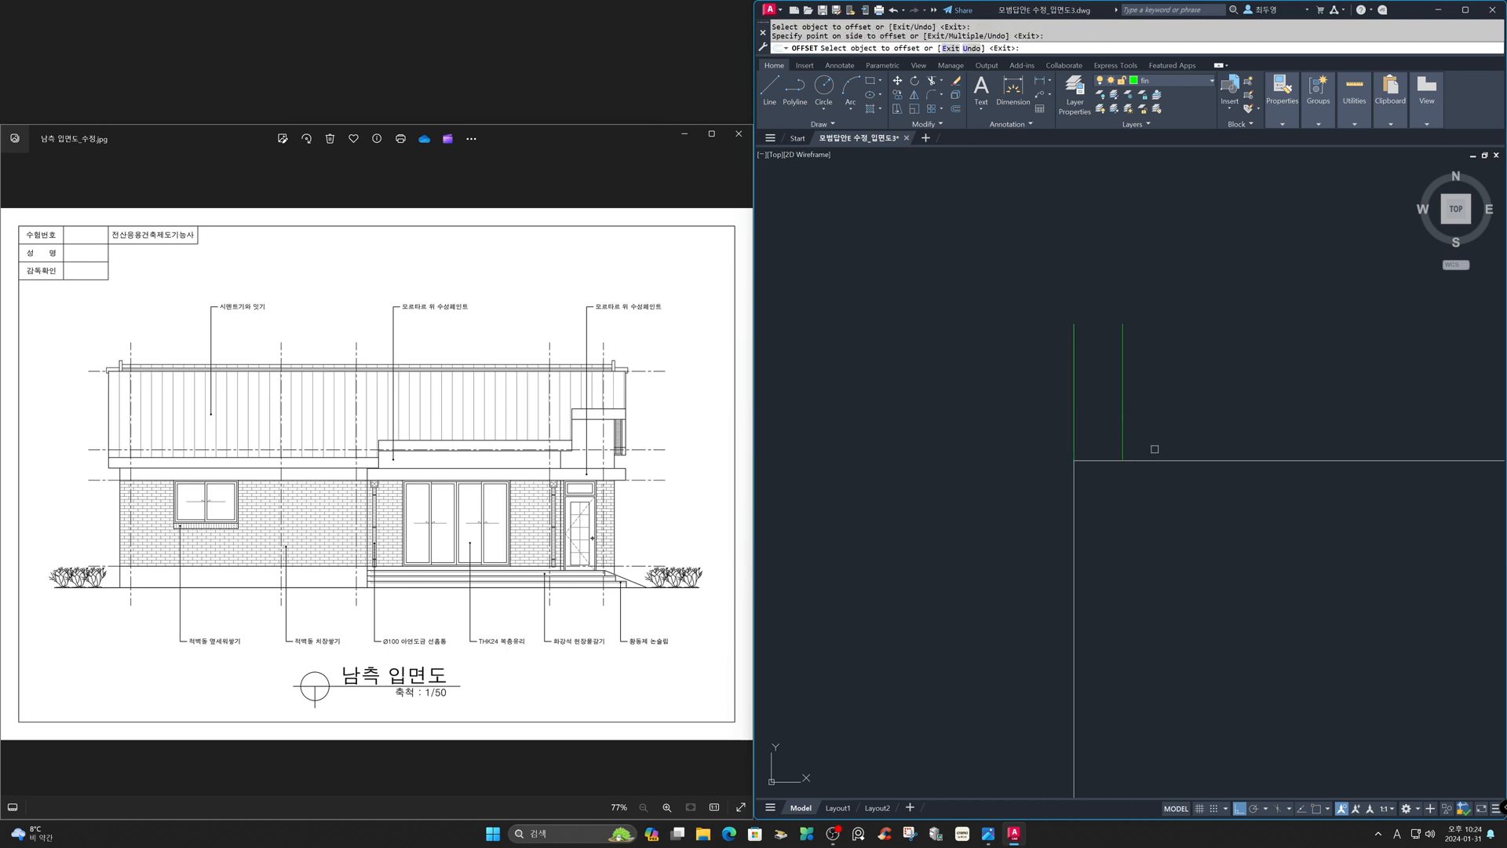
{"action": "left_click", "coordinate": [1155, 459]}
{"action": "left_click", "coordinate": [1156, 435]}
{"action": "key", "text": "Return"}
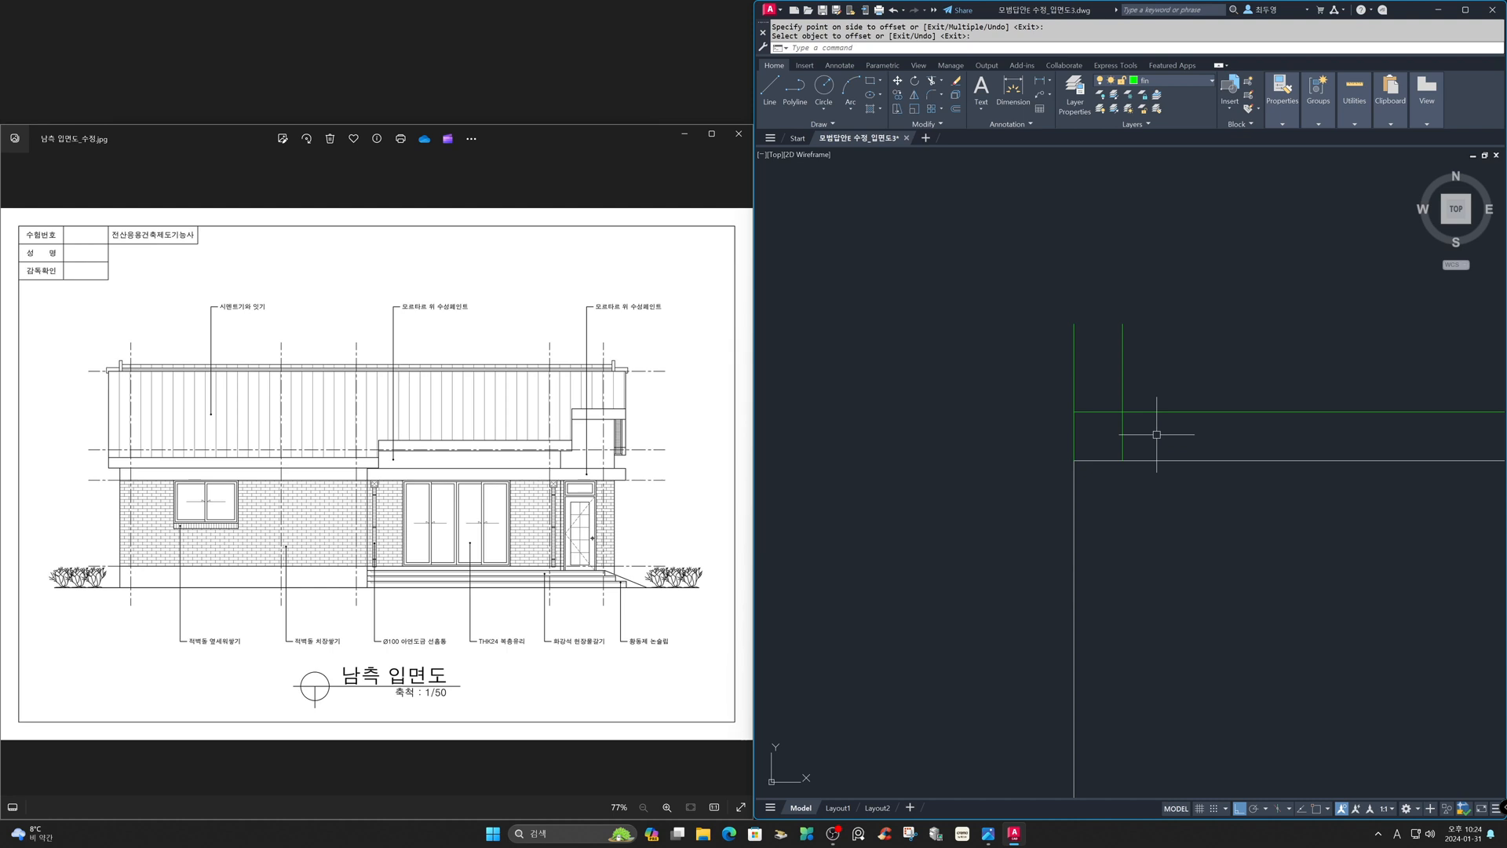
- Offset the new vertical line 80 units further right
{"action": "key", "text": "Return"}
{"action": "type", "text": "8"}
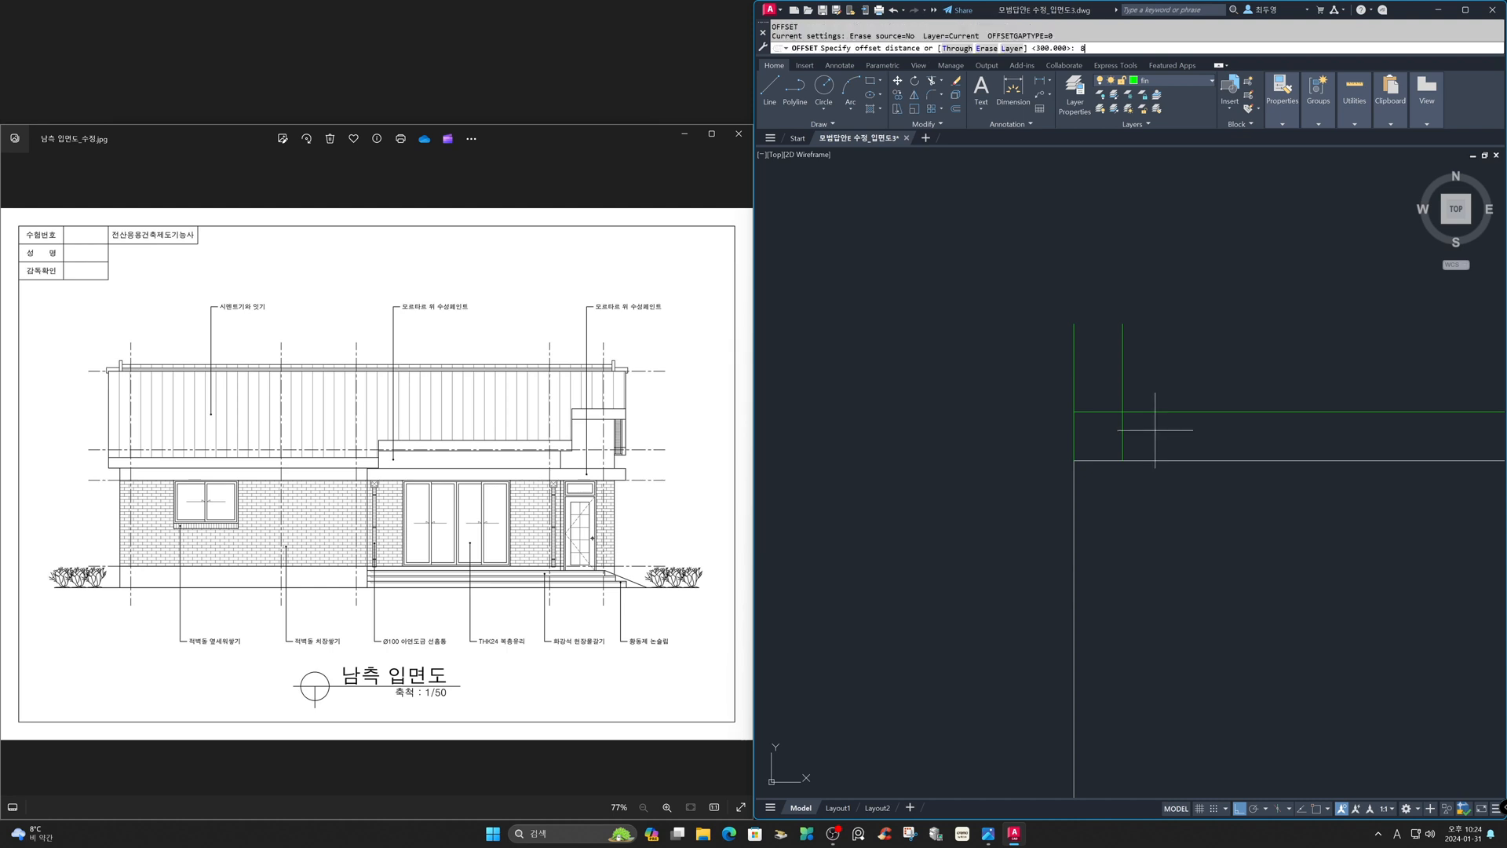
{"action": "type", "text": "0"}
{"action": "key", "text": "Return"}
{"action": "left_click", "coordinate": [1123, 435]}
{"action": "left_click", "coordinate": [1152, 440]}
{"action": "key", "text": "Return"}
- Erase the original vertical reference line
{"action": "type", "text": "e"}
{"action": "key", "text": "Return"}
{"action": "left_click", "coordinate": [1075, 440]}
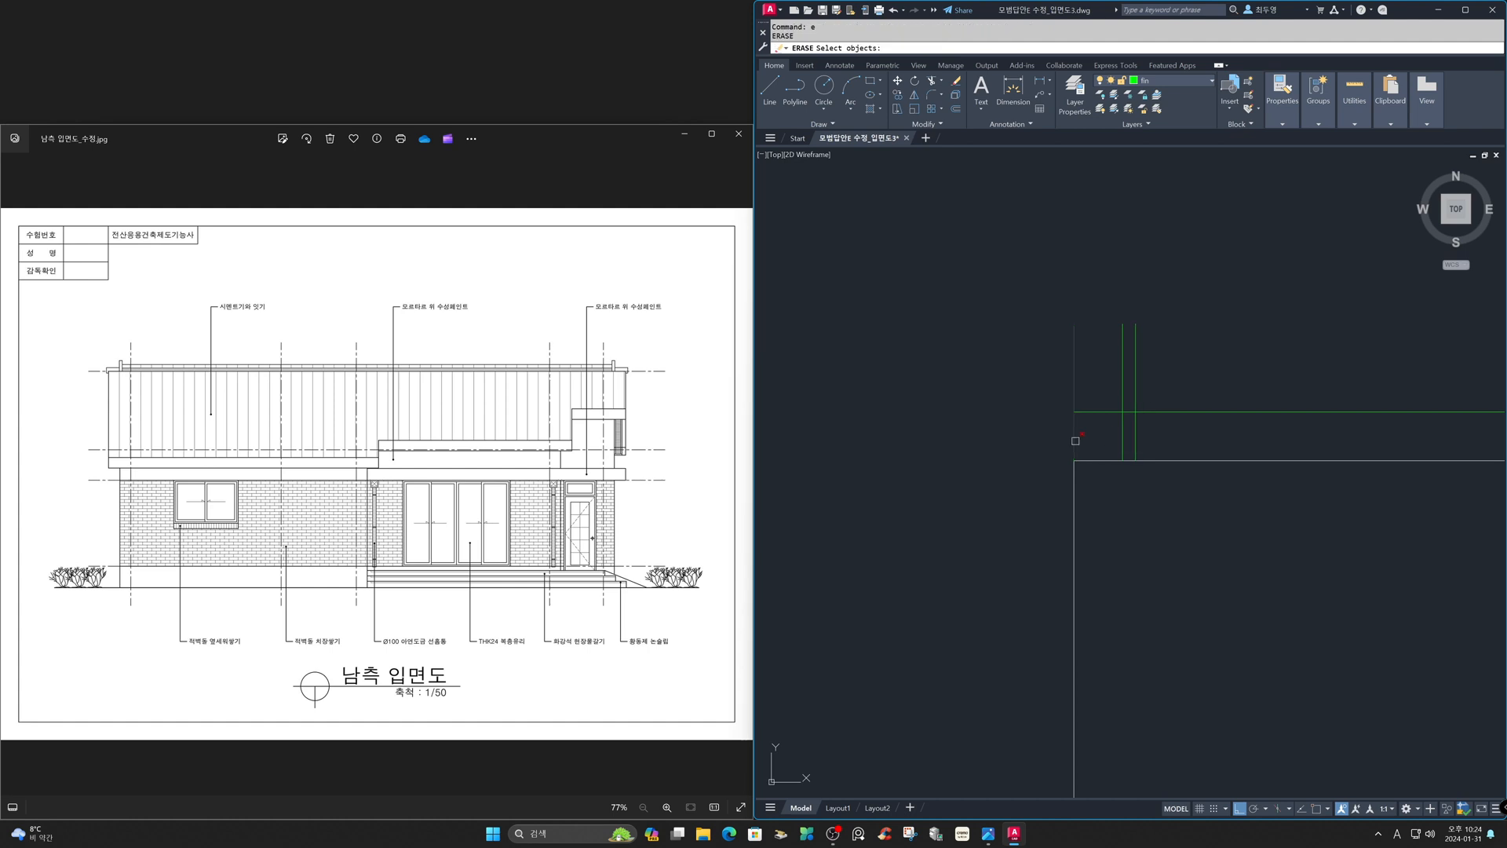
{"action": "key", "text": "Return"}
- Trim the offset lines into a narrow rectangle standing on the roof's top edge
{"action": "type", "text": "tr"}
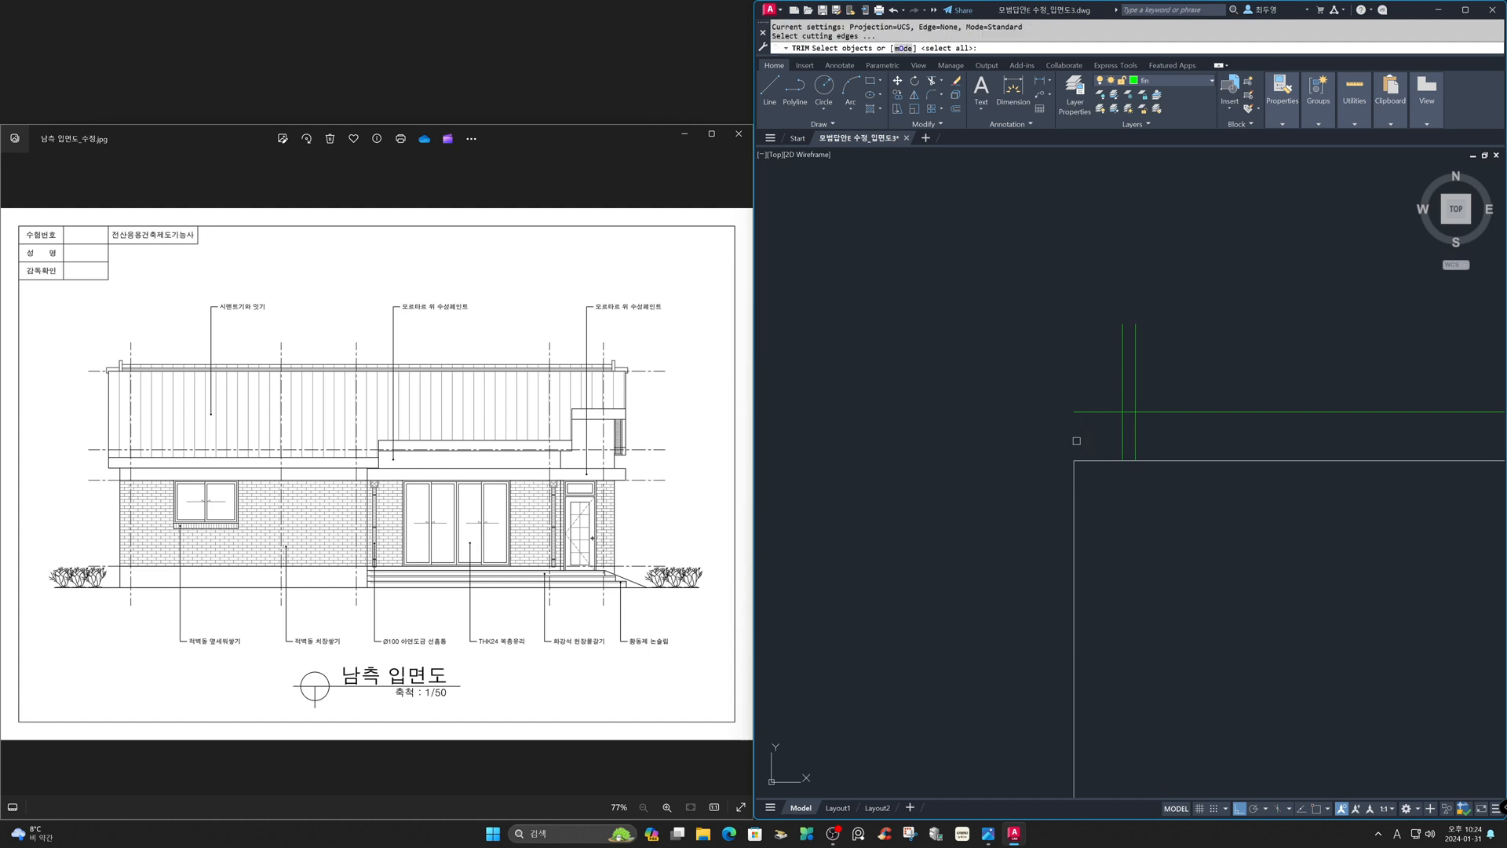
{"action": "key", "text": "Return"}
{"action": "left_click", "coordinate": [1101, 440]}
{"action": "left_click", "coordinate": [1091, 404]}
{"action": "left_click", "coordinate": [1098, 376]}
{"action": "left_click", "coordinate": [1154, 395]}
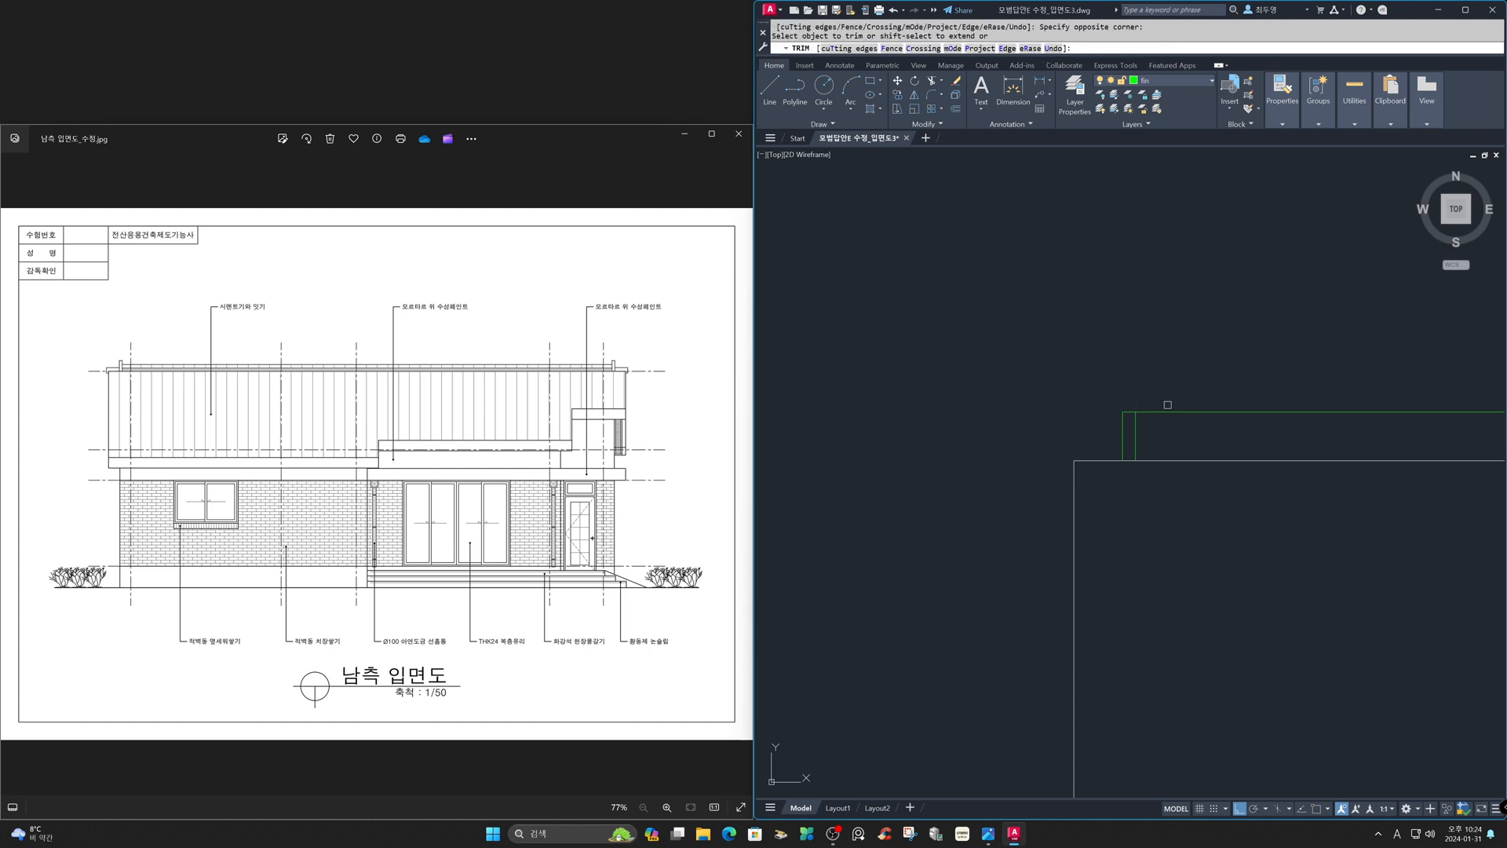
{"action": "left_click", "coordinate": [1165, 409]}
{"action": "key", "text": "Return"}
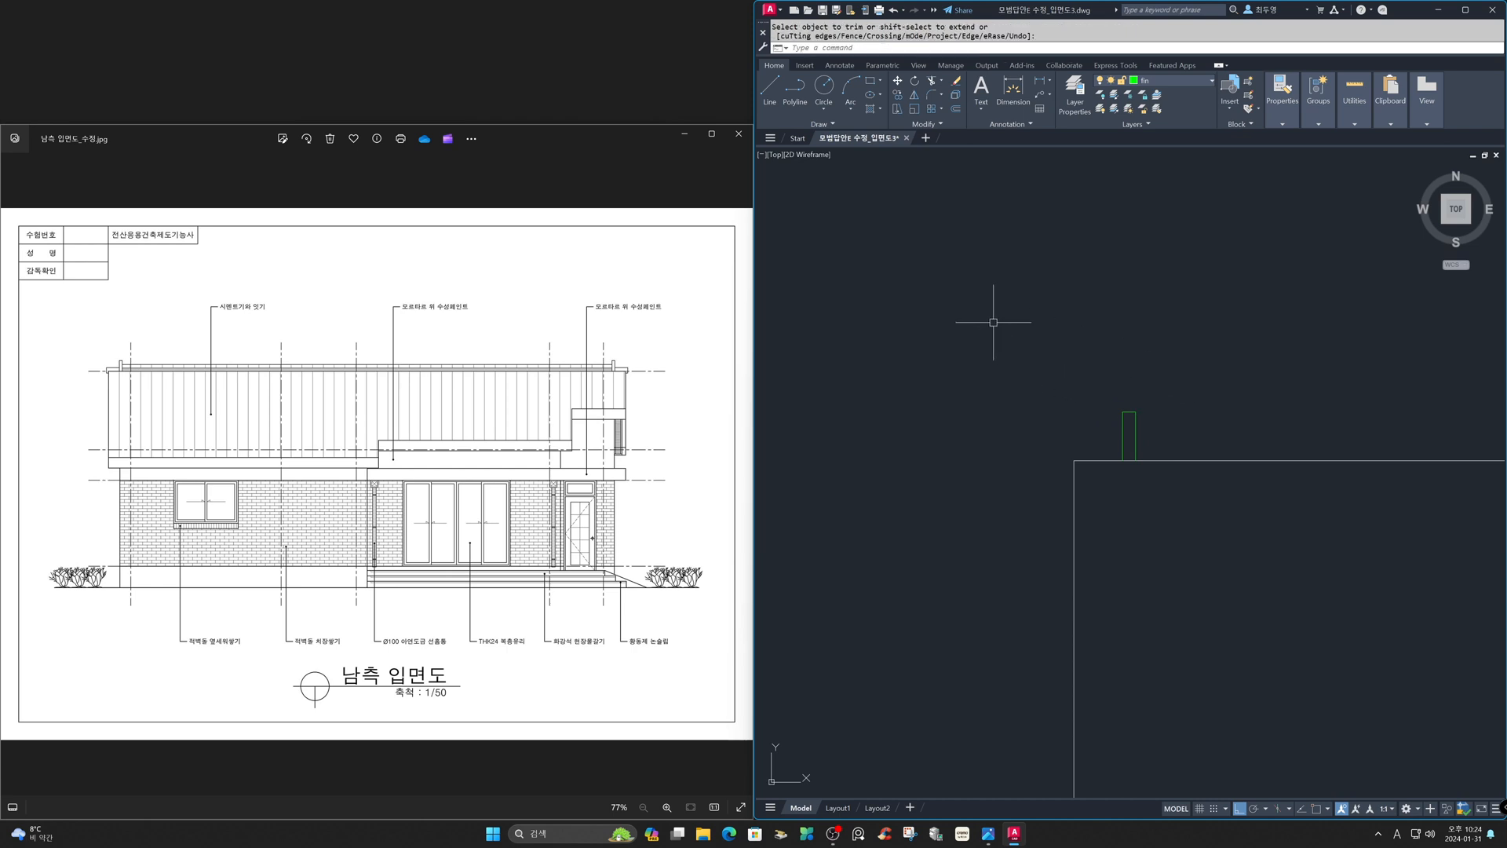
- Offset the roof's top edge 100 units upward
{"action": "type", "text": "o"}
{"action": "key", "text": "Return"}
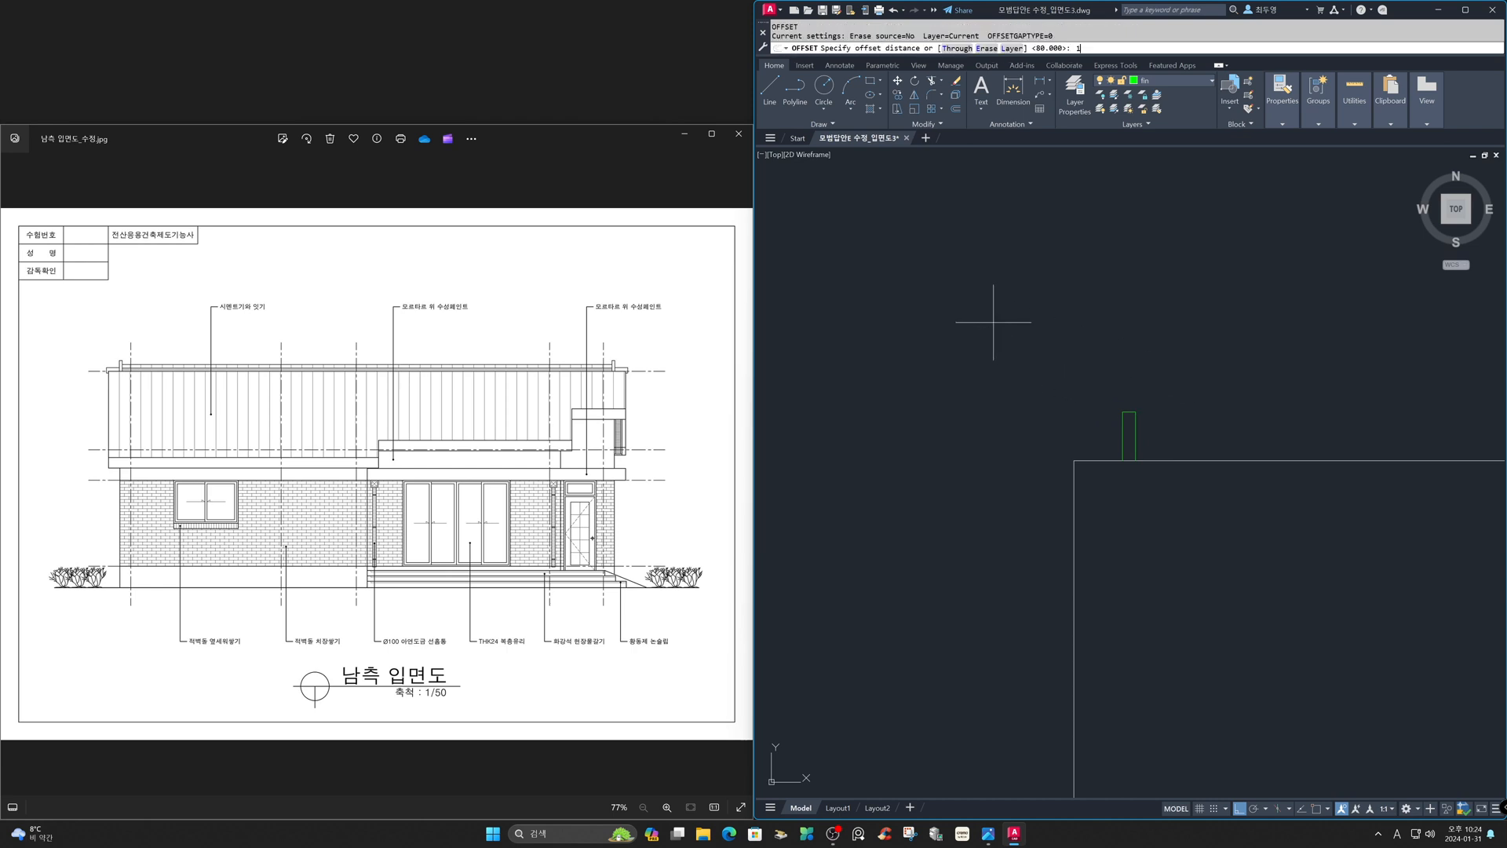
{"action": "type", "text": "100"}
{"action": "key", "text": "Return"}
{"action": "left_click", "coordinate": [1083, 460]}
{"action": "left_click", "coordinate": [1077, 423]}
{"action": "key", "text": "Return"}
- Offset the roof's left edge 60 units outward
{"action": "key", "text": "Return"}
{"action": "type", "text": "60"}
{"action": "key", "text": "Return"}
{"action": "left_click", "coordinate": [1075, 471]}
{"action": "left_click", "coordinate": [1000, 472]}
{"action": "key", "text": "Return"}
{"action": "key", "text": "Return"}
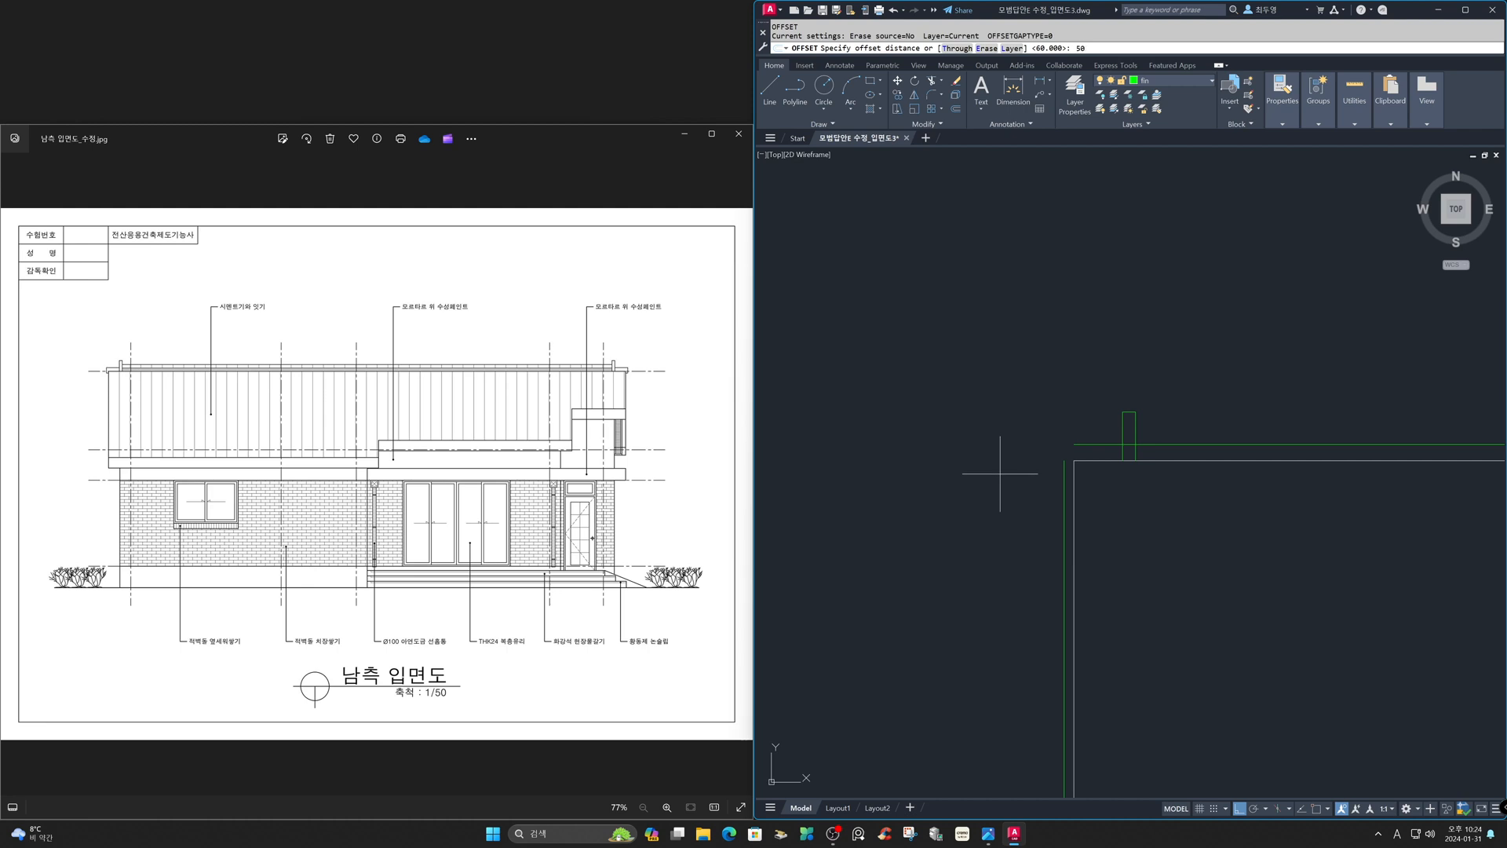
- Offset the roof's top edge 50 units downward
{"action": "key", "text": "Return"}
{"action": "left_click", "coordinate": [1093, 461]}
{"action": "left_click", "coordinate": [1101, 500]}
{"action": "key", "text": "Return"}
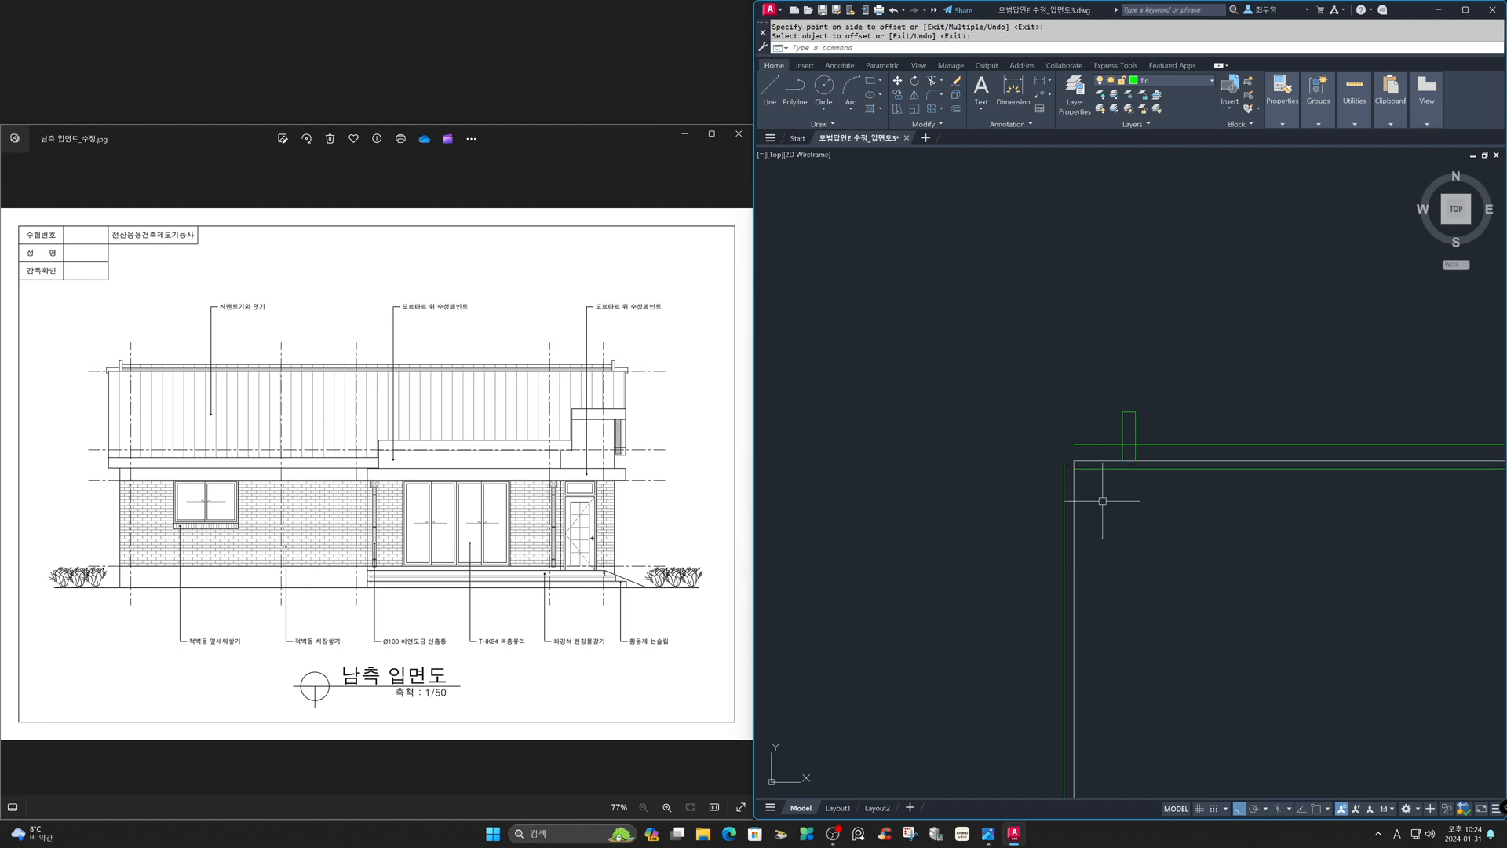
- Fillet the new offset lines into sharp corners to close the gutter outline at the roof's left corner
{"action": "type", "text": "f"}
{"action": "key", "text": "Return"}
{"action": "type", "text": "m"}
{"action": "key", "text": "Return"}
{"action": "left_click", "coordinate": [1089, 444]}
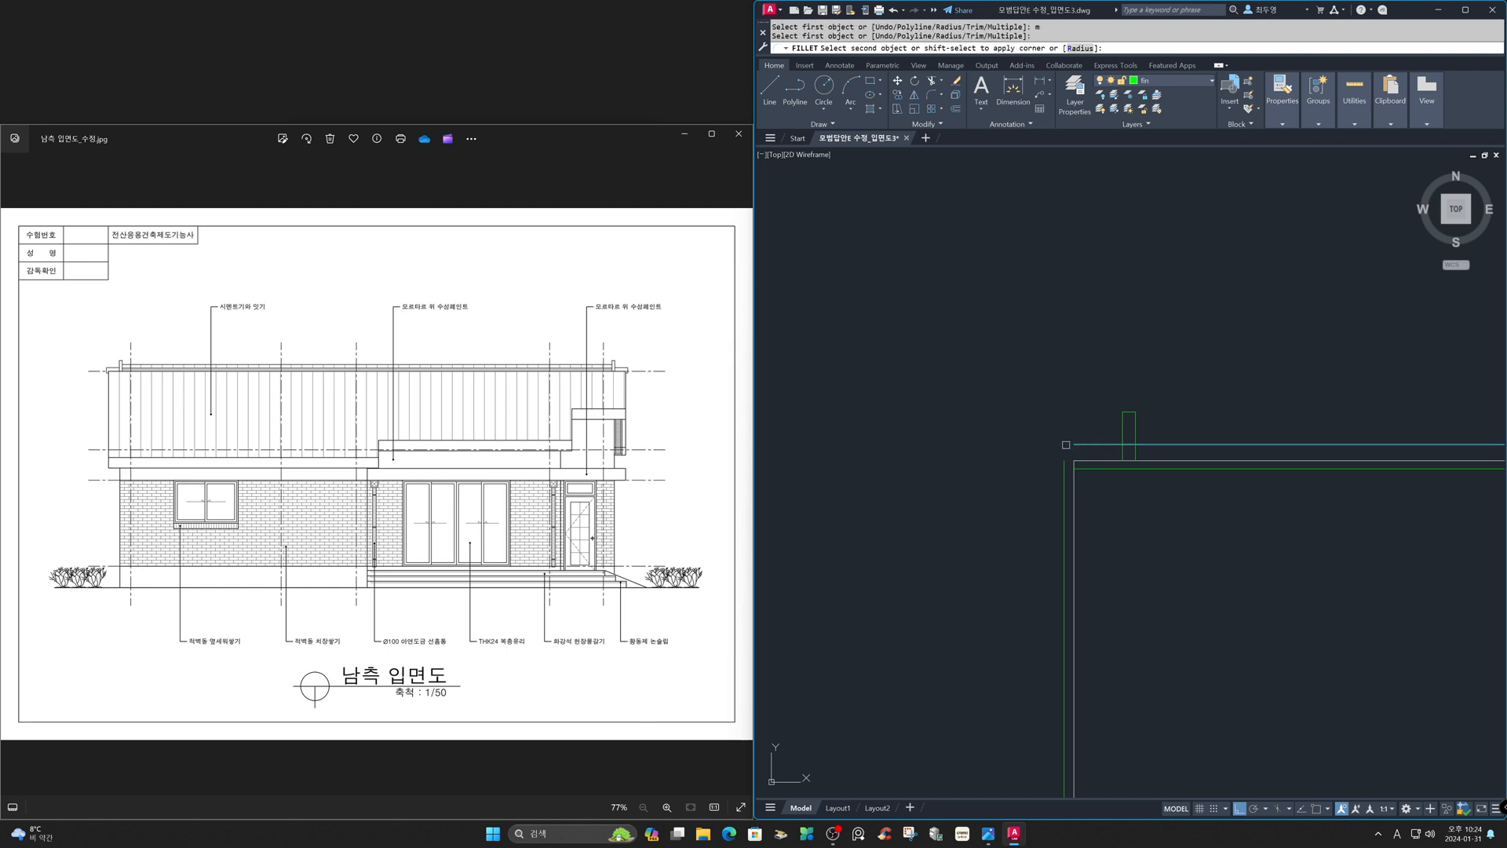
{"action": "left_click", "coordinate": [1065, 462]}
{"action": "left_click", "coordinate": [1065, 461]}
{"action": "left_click", "coordinate": [1087, 469]}
{"action": "key", "text": "Escape"}
- Trim the overlapping line ends to finish the gutter profile
{"action": "type", "text": "tr"}
{"action": "key", "text": "Return"}
{"action": "left_click", "coordinate": [1079, 480]}
{"action": "key", "text": "Return"}
{"action": "left_click", "coordinate": [1130, 445]}
{"action": "left_click", "coordinate": [1126, 470]}
{"action": "key", "text": "Return"}
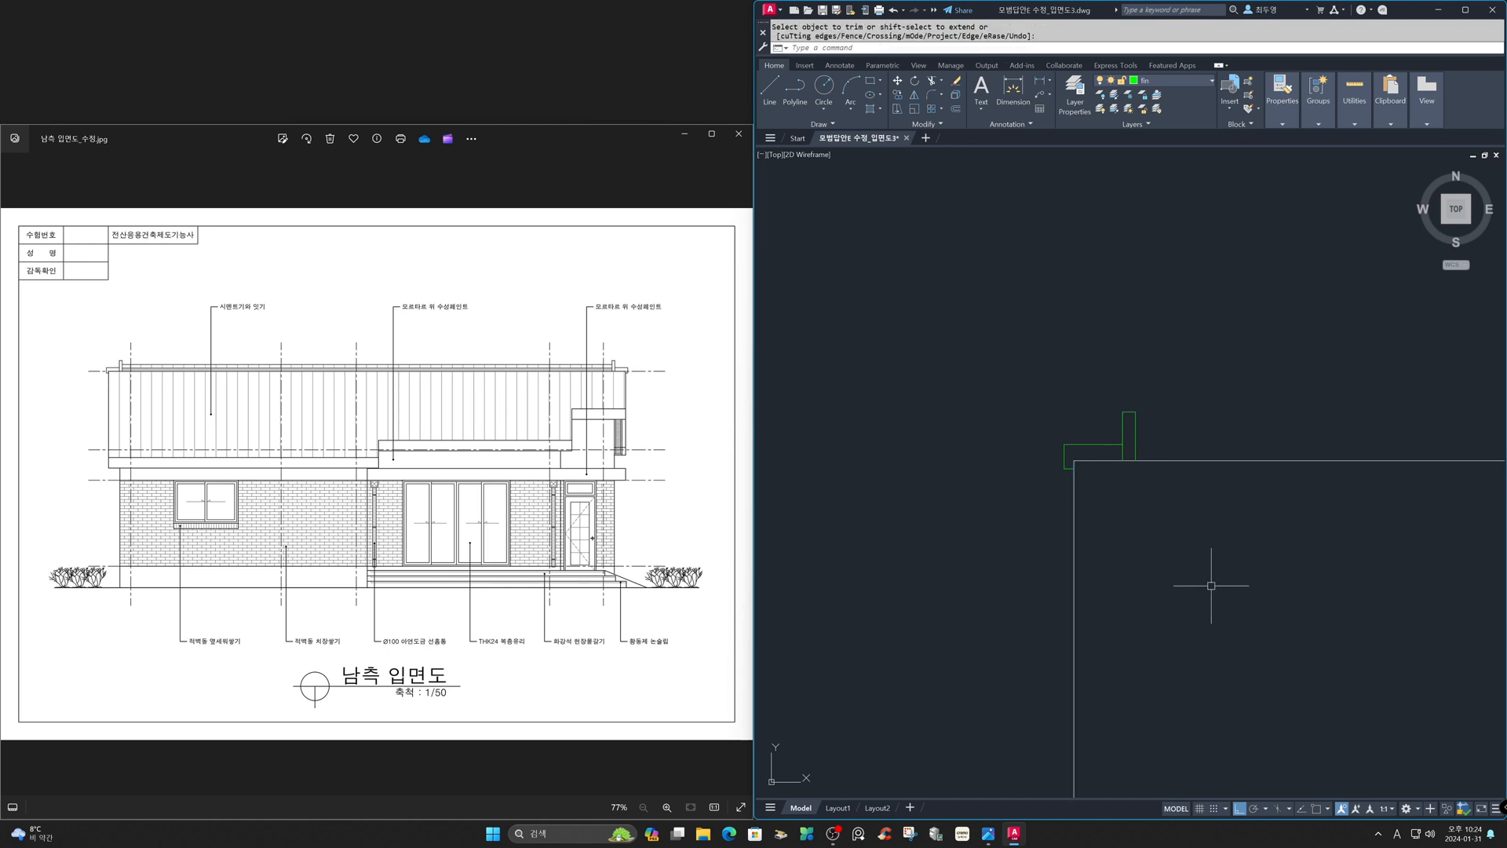
- Mirror the gutter profile about the roof's vertical midline to the opposite roof corner, keeping the original
{"action": "type", "text": "z"}
{"action": "key", "text": "Return"}
{"action": "type", "text": "p"}
{"action": "key", "text": "Return"}
{"action": "type", "text": "m"}
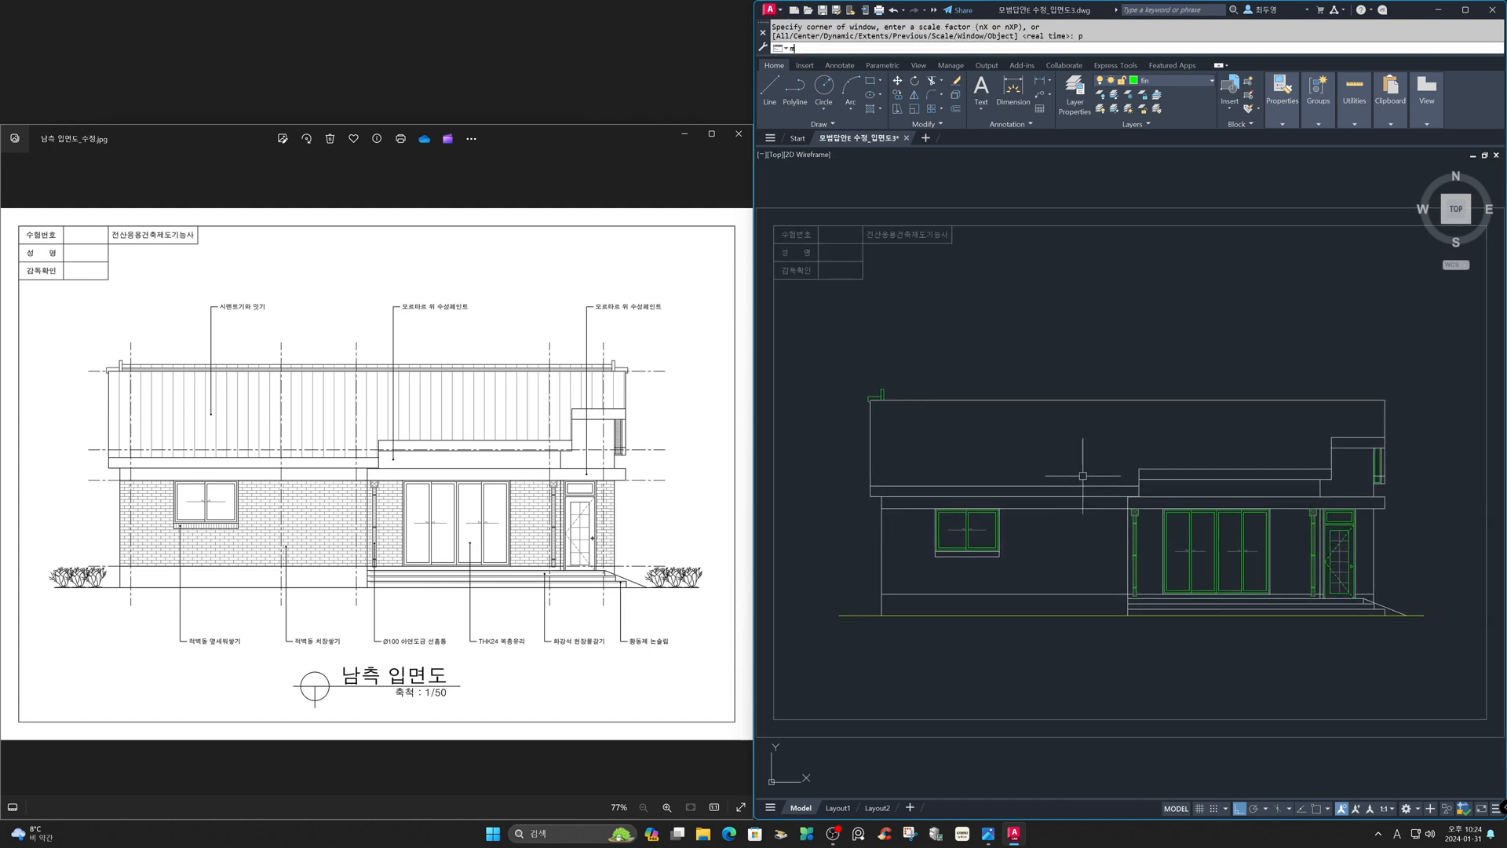
{"action": "type", "text": "i"}
{"action": "key", "text": "Return"}
{"action": "left_click", "coordinate": [851, 367]}
{"action": "left_click", "coordinate": [949, 429]}
{"action": "key", "text": "Return"}
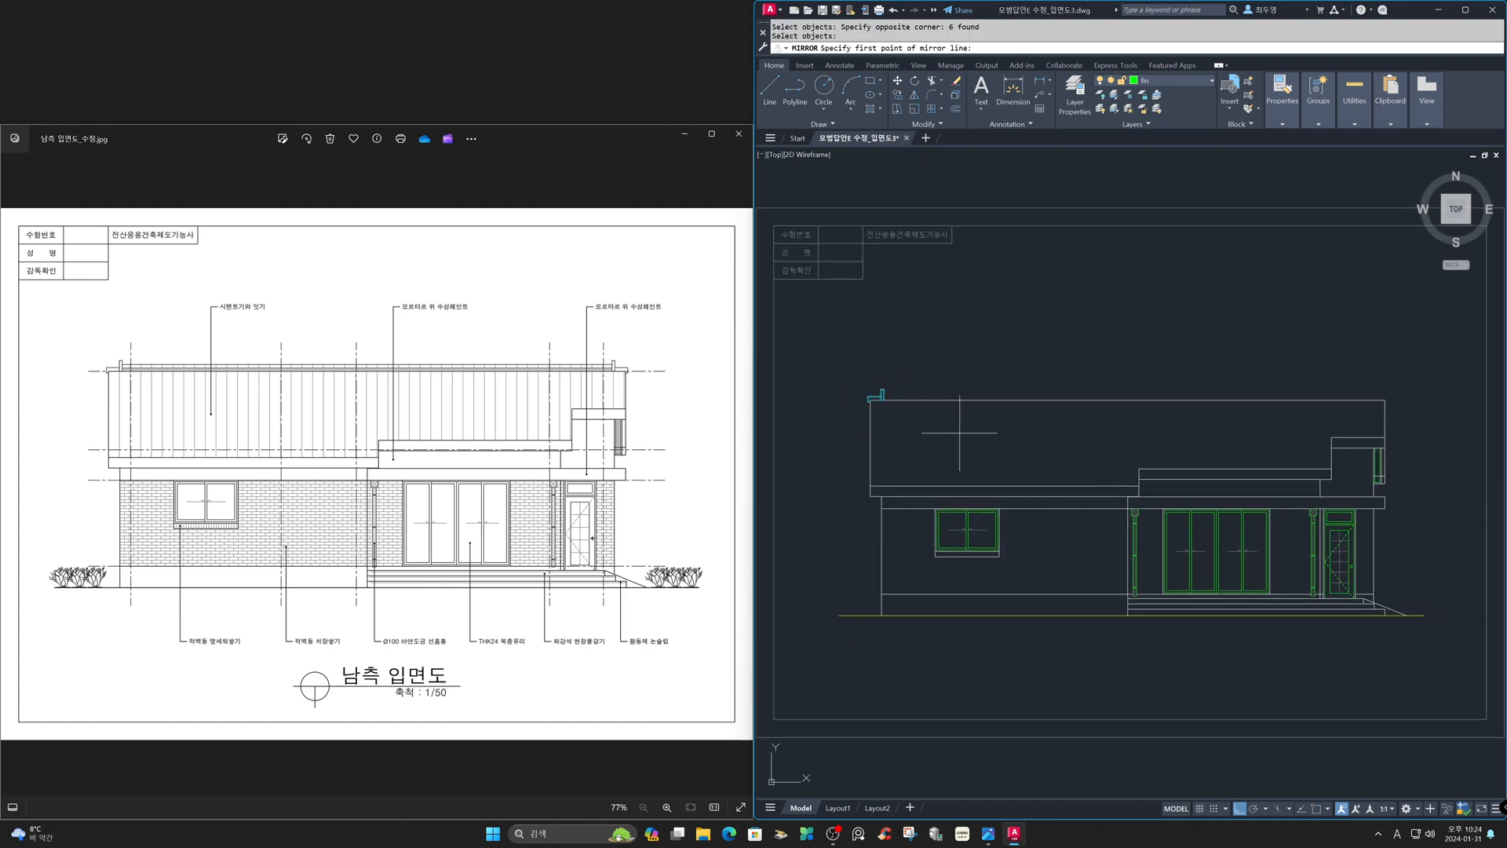
{"action": "right_click", "coordinate": [1123, 351], "text": "shift"}
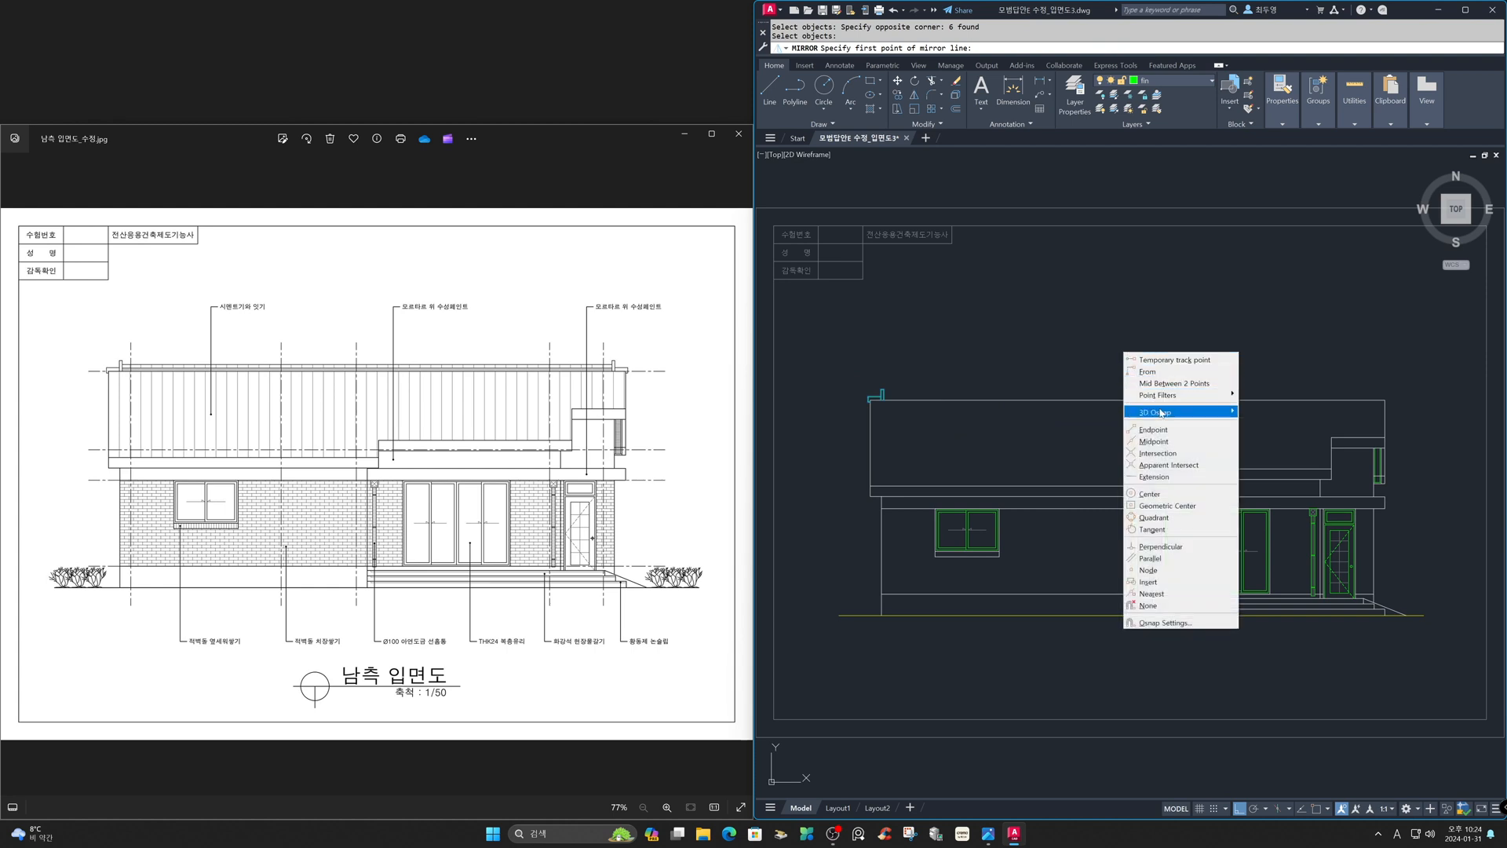
{"action": "left_click", "coordinate": [1163, 441]}
{"action": "left_click", "coordinate": [1162, 437]}
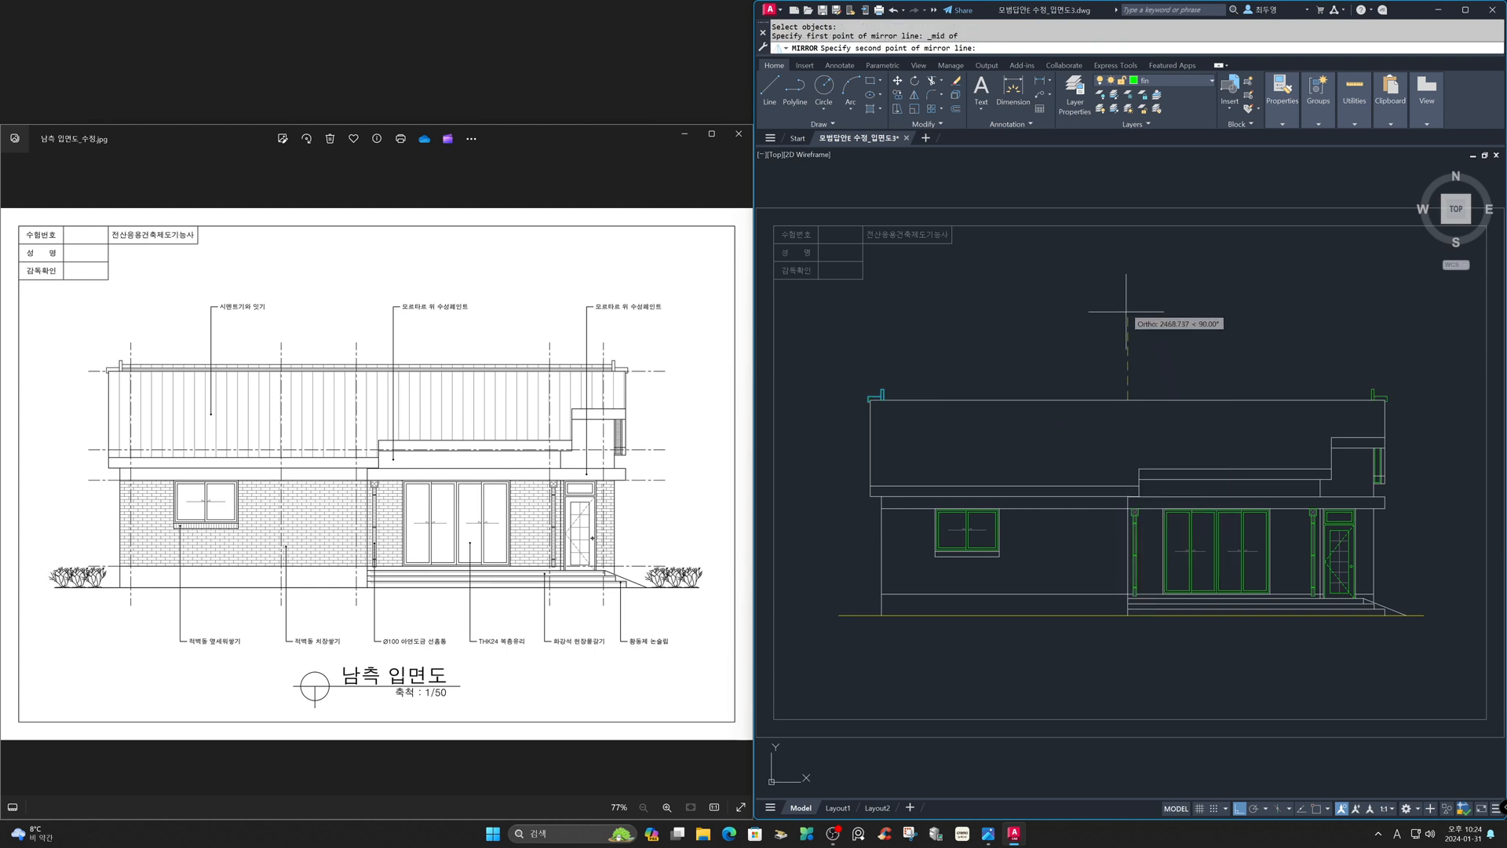
{"action": "left_click", "coordinate": [1122, 280]}
{"action": "key", "text": "Return"}
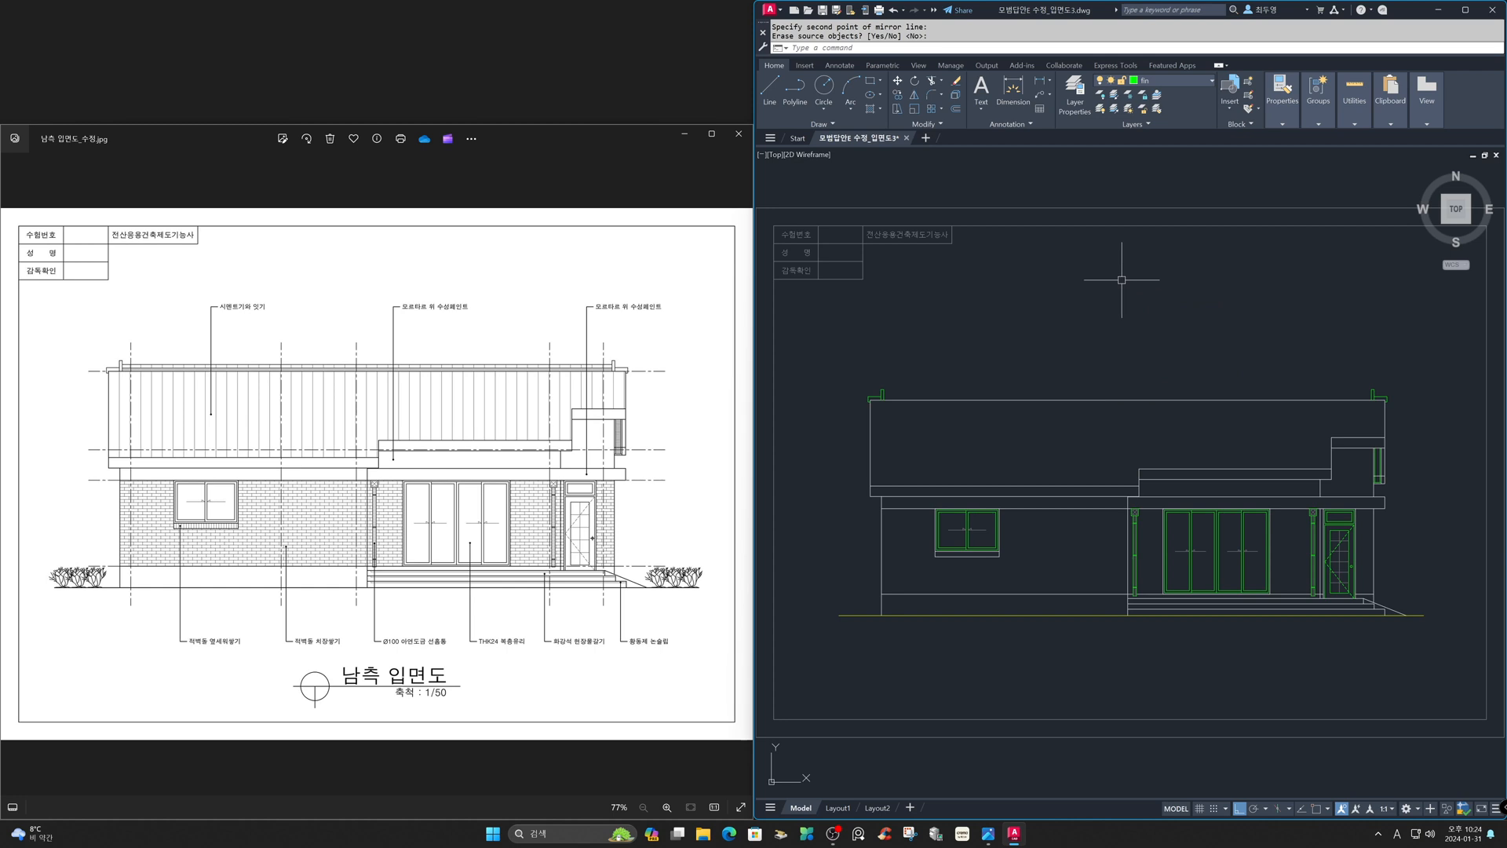
- Offset the horizontal line at the gutter's top 100 units upward
{"action": "type", "text": "z"}
{"action": "key", "text": "Return"}
{"action": "left_click", "coordinate": [855, 368]}
{"action": "left_click", "coordinate": [918, 427]}
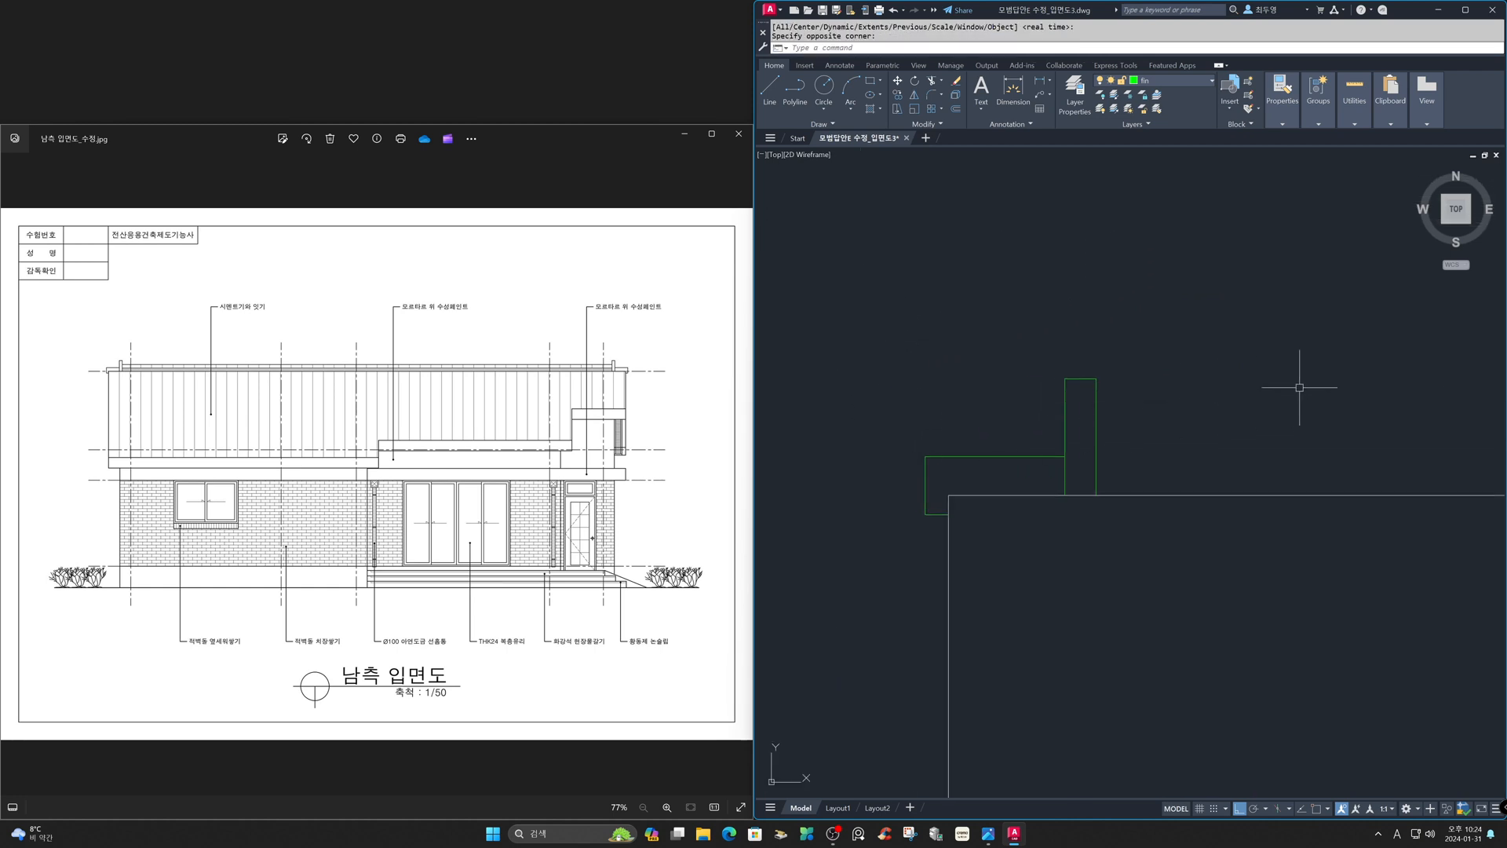
{"action": "type", "text": "o"}
{"action": "key", "text": "Return"}
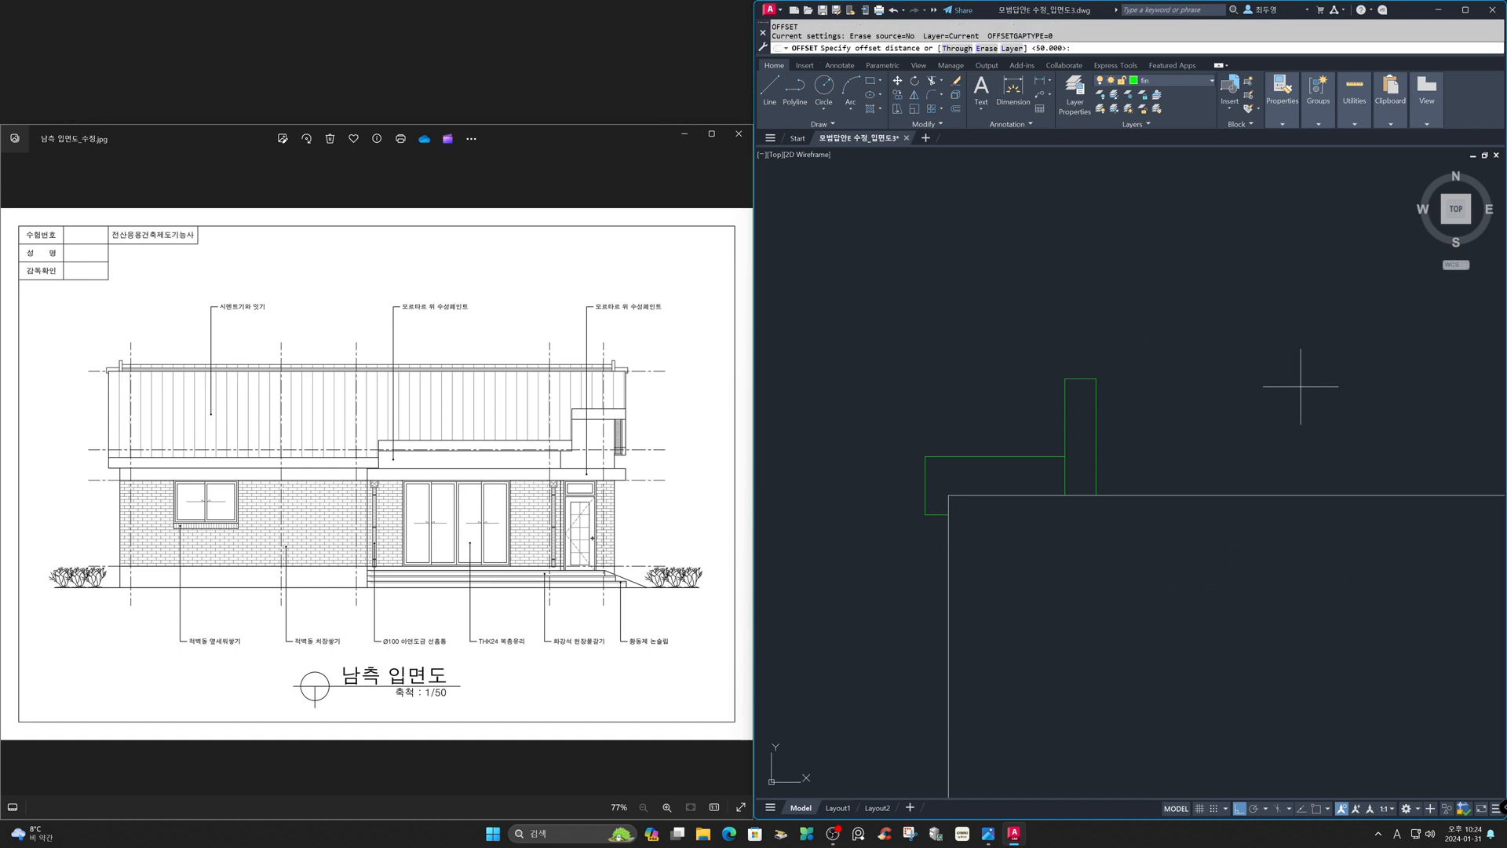
{"action": "left_click", "coordinate": [1265, 494]}
{"action": "left_click", "coordinate": [1258, 432]}
{"action": "key", "text": "Return"}
{"action": "key", "text": "Return"}
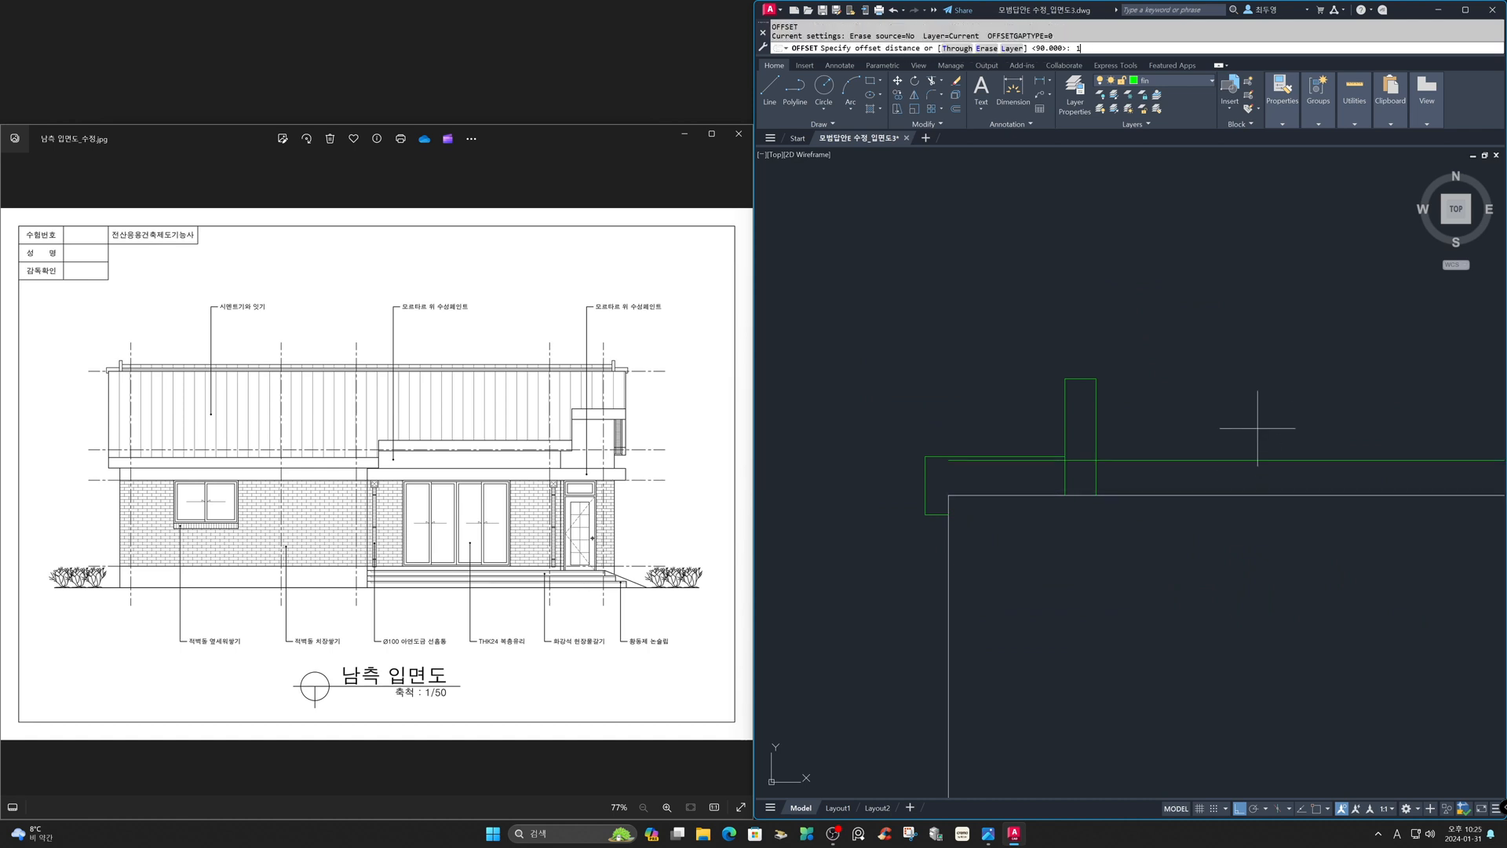
{"action": "type", "text": "100"}
{"action": "key", "text": "Return"}
{"action": "left_click", "coordinate": [1254, 460]}
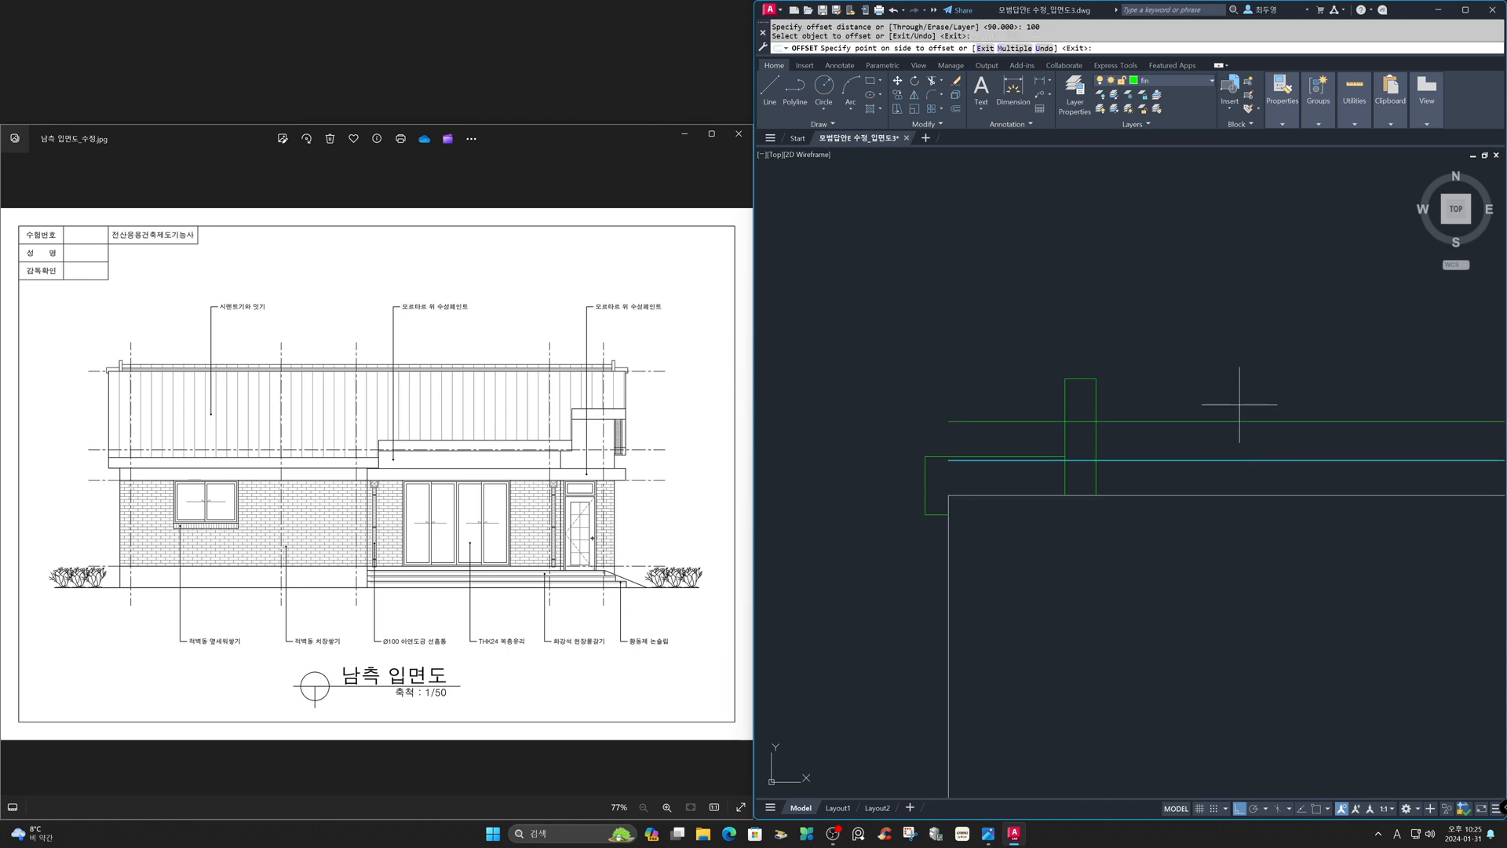
{"action": "left_click", "coordinate": [1237, 386]}
{"action": "key", "text": "Return"}
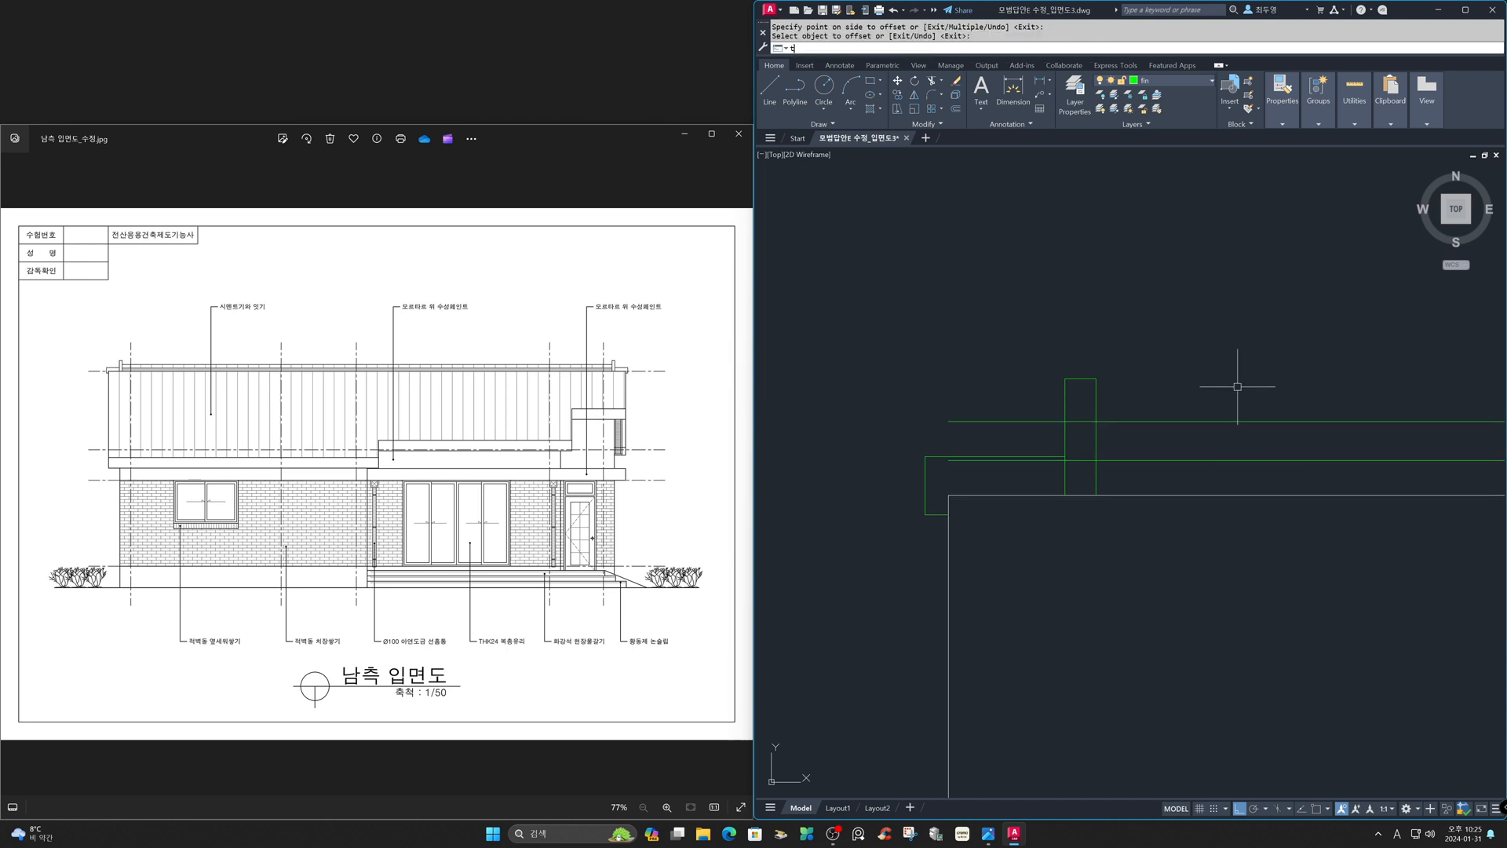
- Trim the line segments crossing inside the gutter's vertical box at the roof's left corner
{"action": "type", "text": "tr"}
{"action": "key", "text": "Return"}
{"action": "key", "text": "Return"}
{"action": "left_click", "coordinate": [1088, 404]}
{"action": "left_click", "coordinate": [1072, 474]}
- Trim the overlapping line inside the gutter box at the roof's right corner
{"action": "key", "text": "Return"}
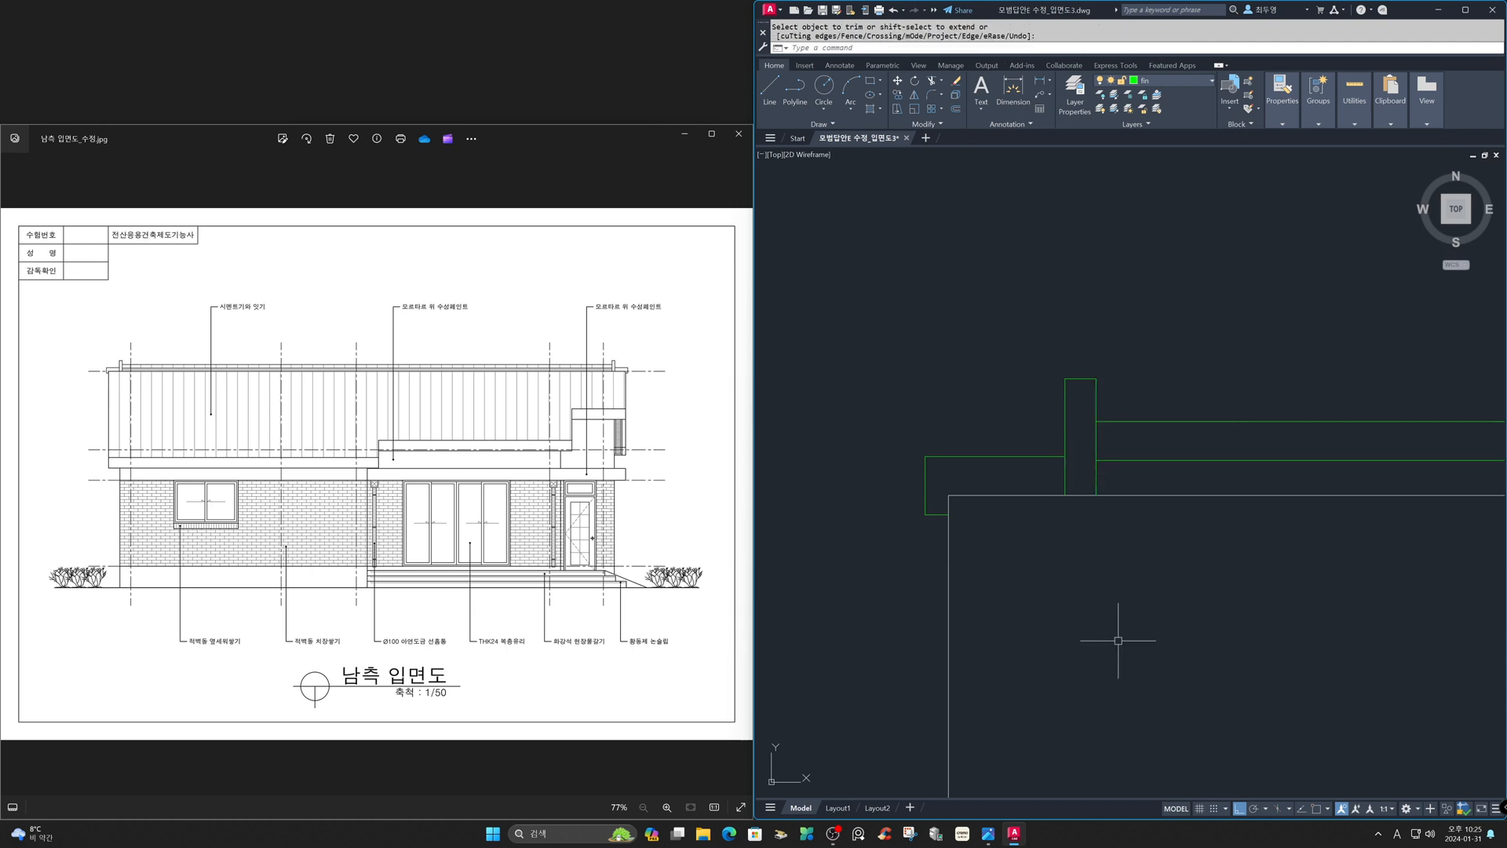
{"action": "type", "text": "z"}
{"action": "key", "text": "Return"}
{"action": "key", "text": "Return"}
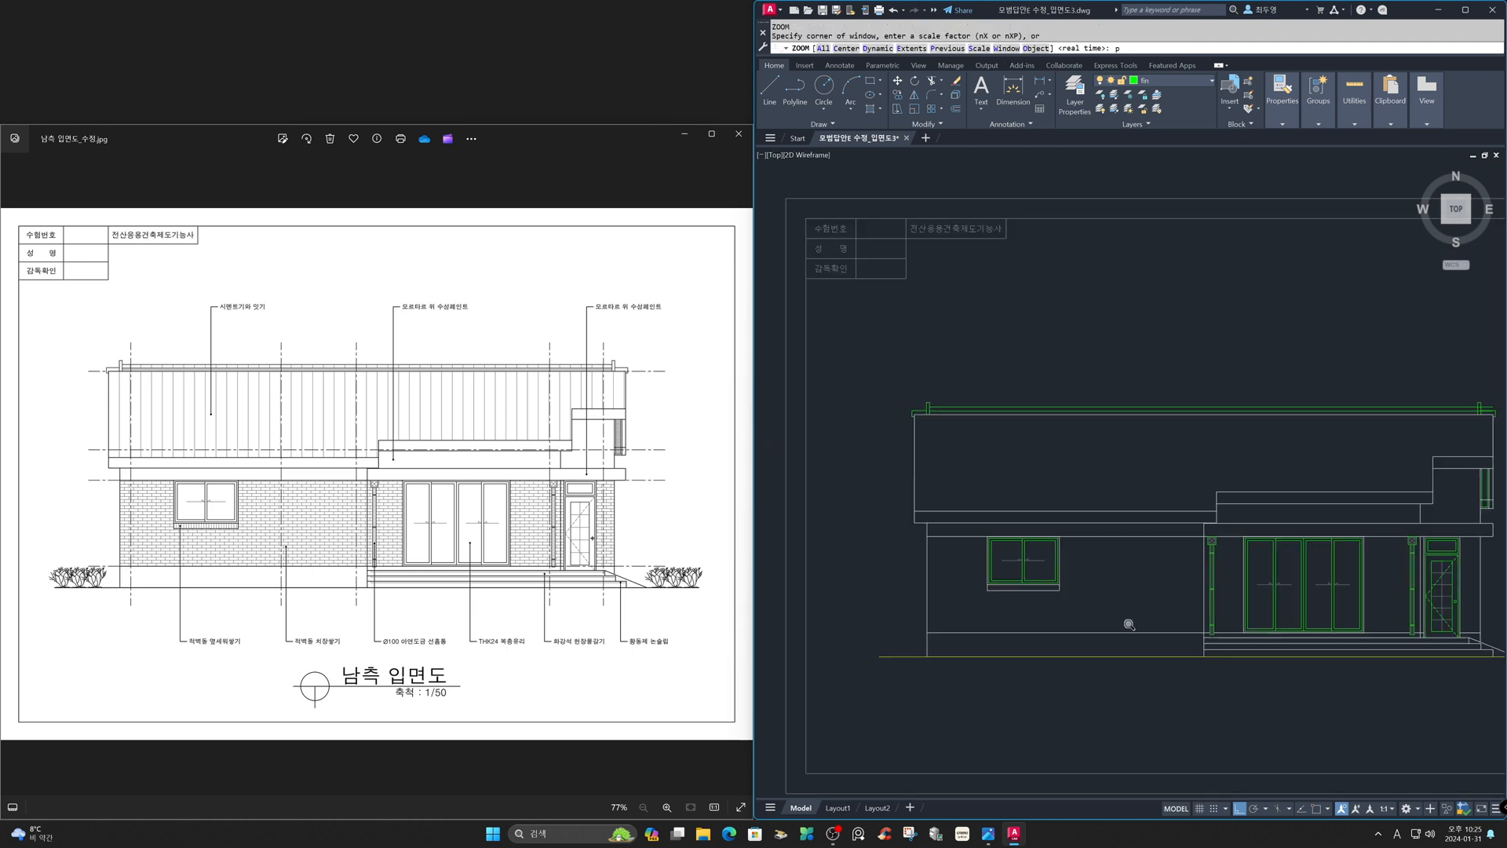
{"action": "type", "text": "z"}
{"action": "key", "text": "Return"}
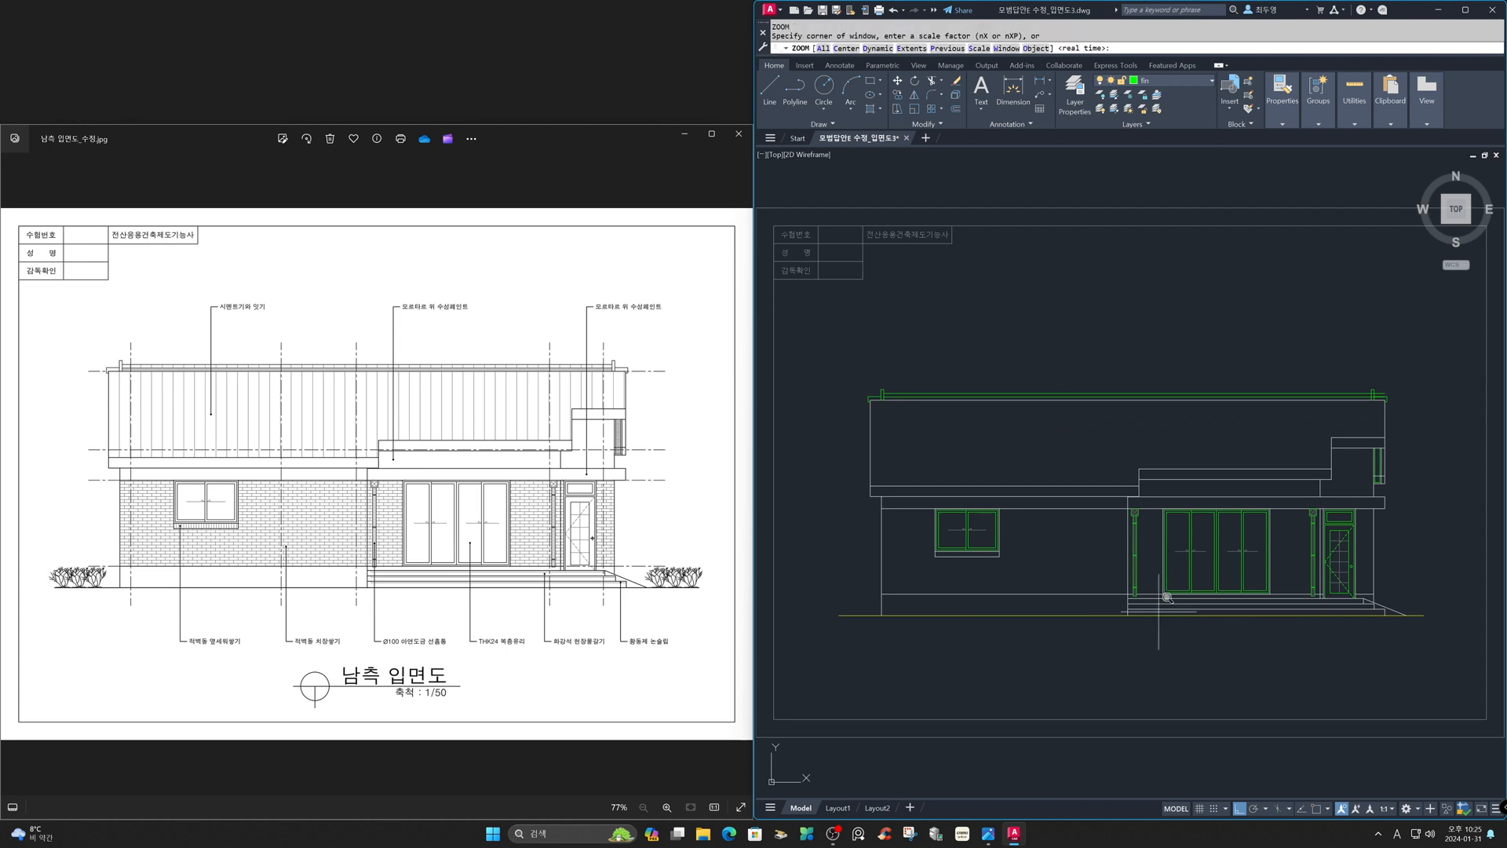
{"action": "left_click", "coordinate": [1327, 355]}
{"action": "left_click", "coordinate": [1414, 432]}
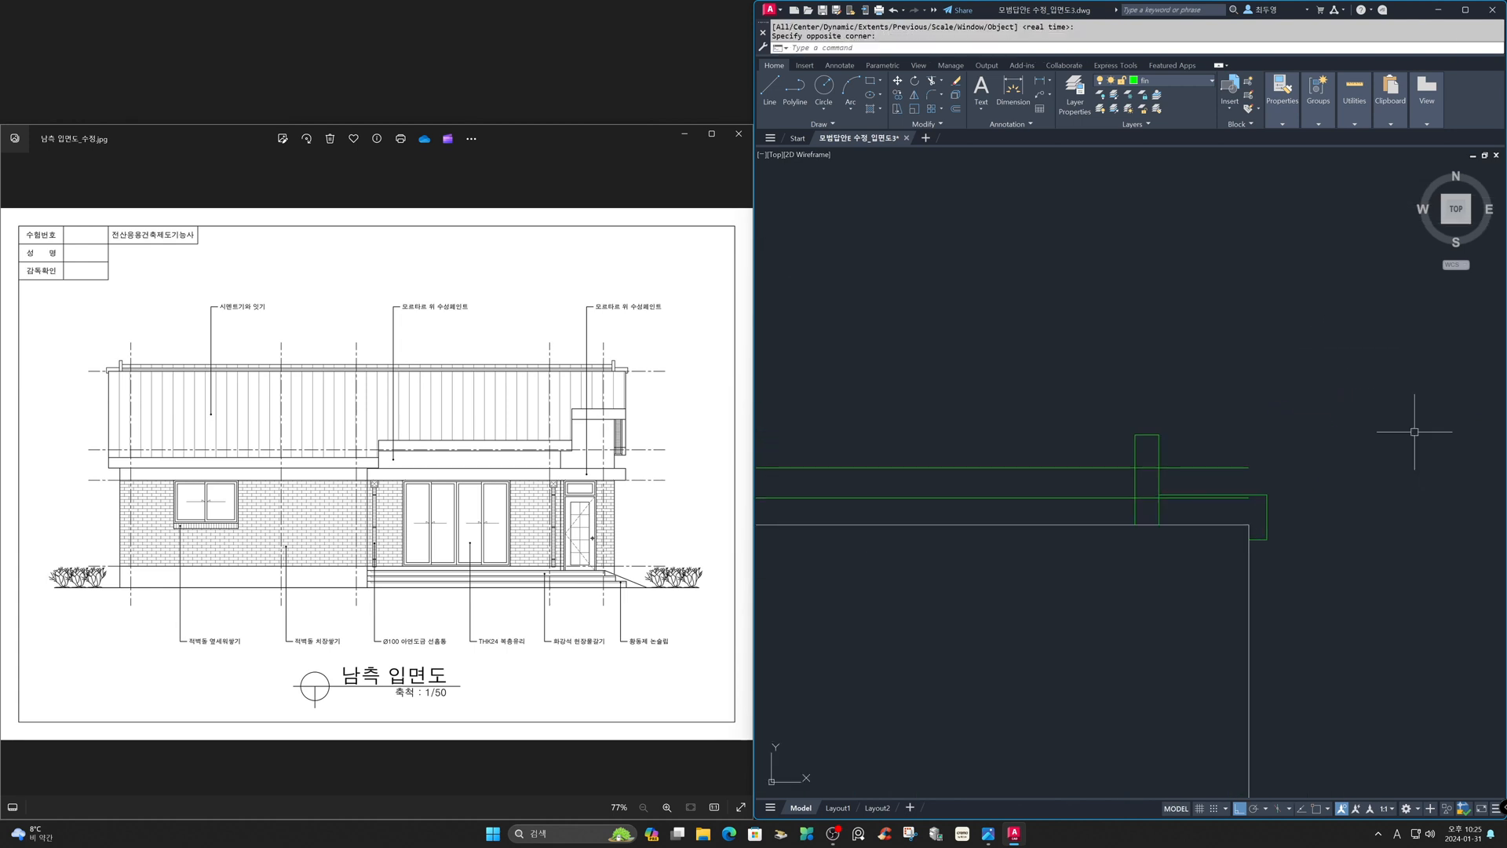
{"action": "type", "text": "tr"}
{"action": "key", "text": "Return"}
{"action": "left_click", "coordinate": [1138, 459]}
{"action": "key", "text": "Return"}
{"action": "left_click", "coordinate": [1147, 468]}
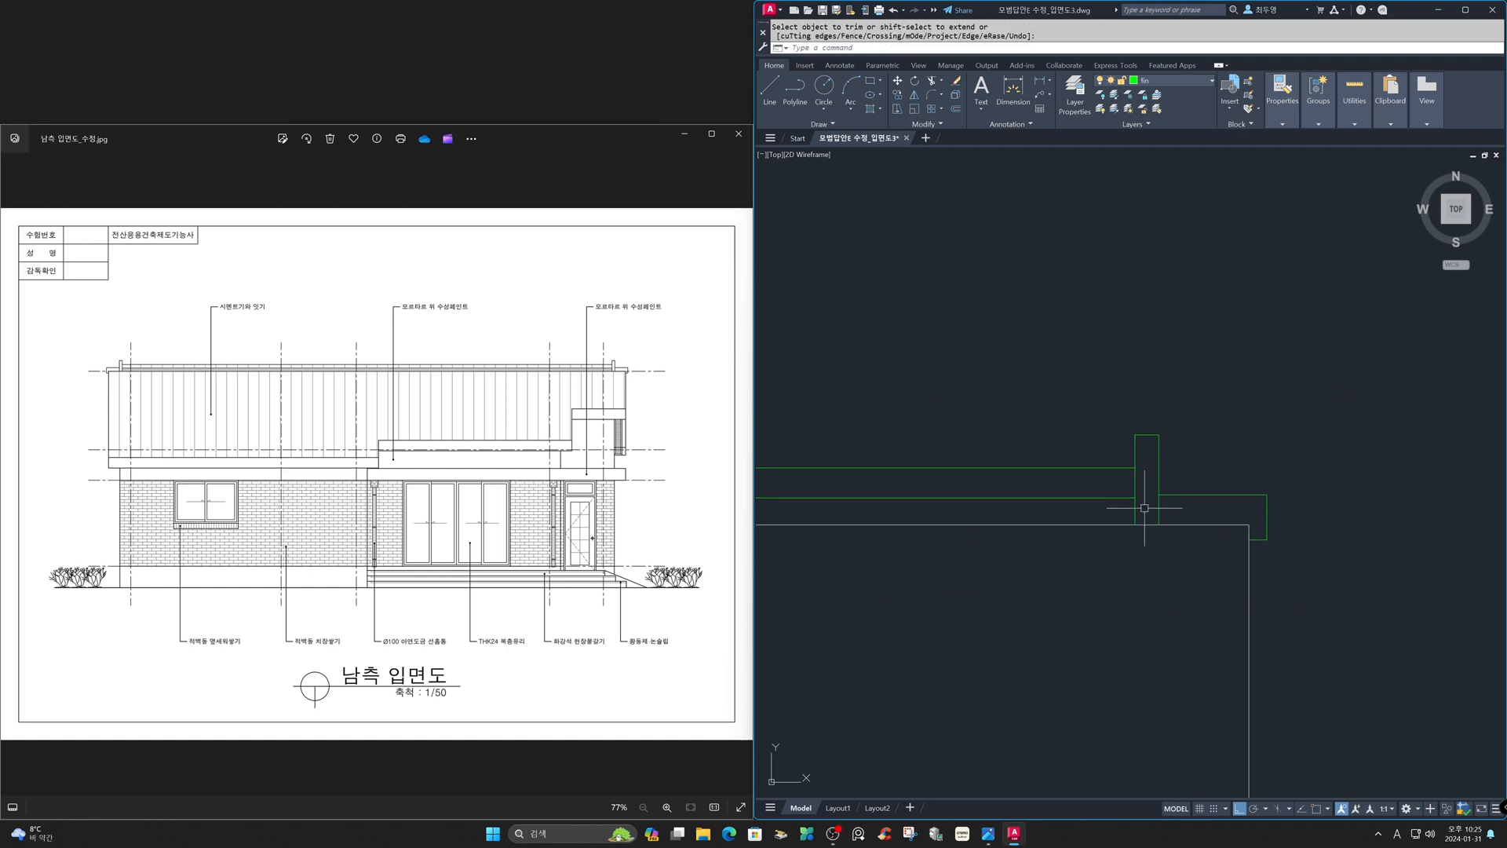
- Turn on the centerline layer so the red center lines show in the elevation
{"action": "type", "text": "z"}
{"action": "key", "text": "Return"}
{"action": "type", "text": "p"}
{"action": "key", "text": "Return"}
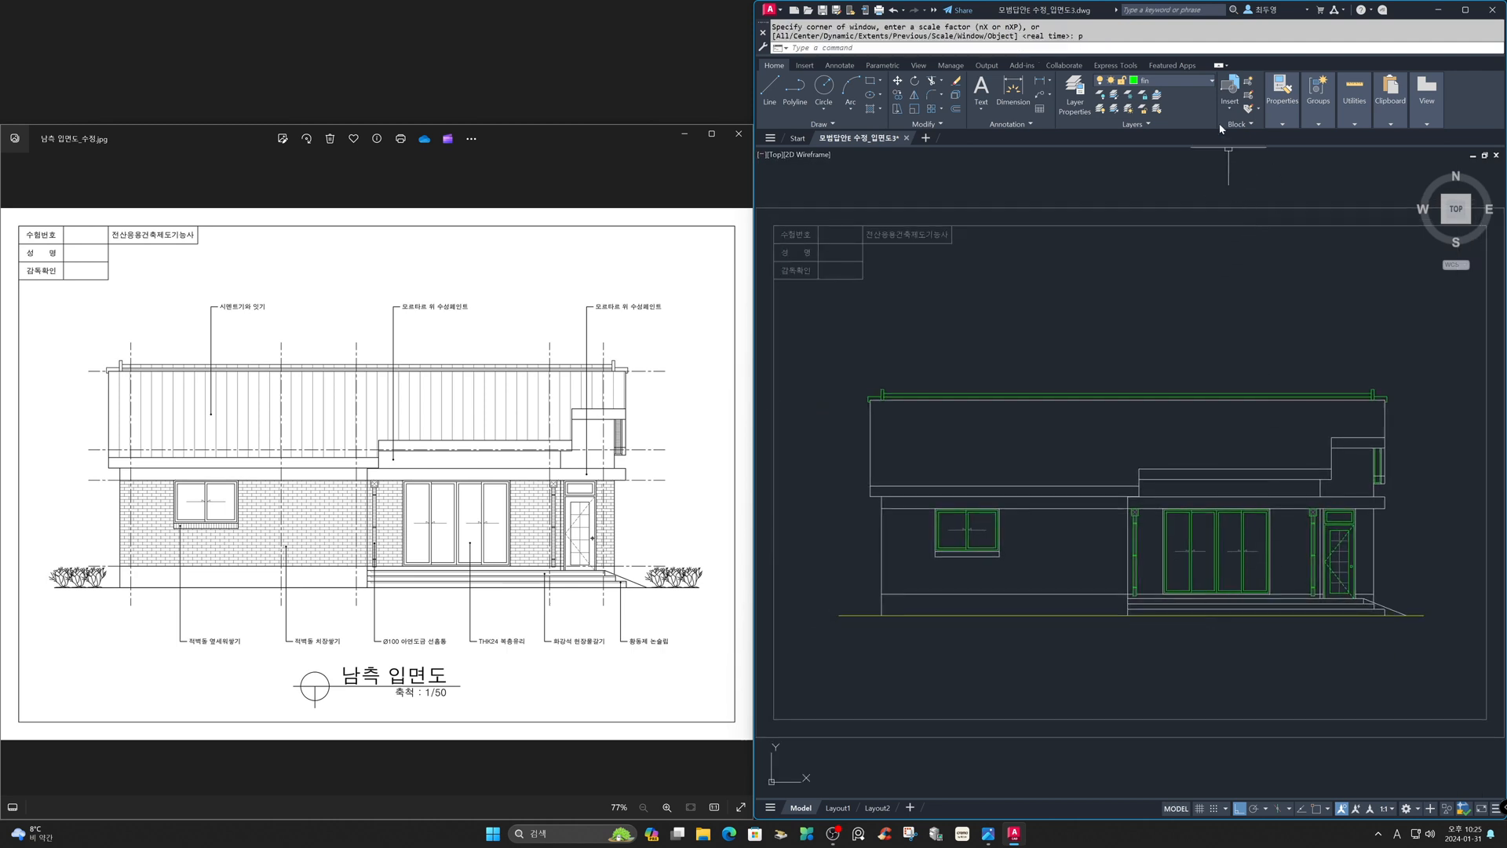
{"action": "left_click", "coordinate": [1211, 82]}
{"action": "left_click", "coordinate": [1116, 111]}
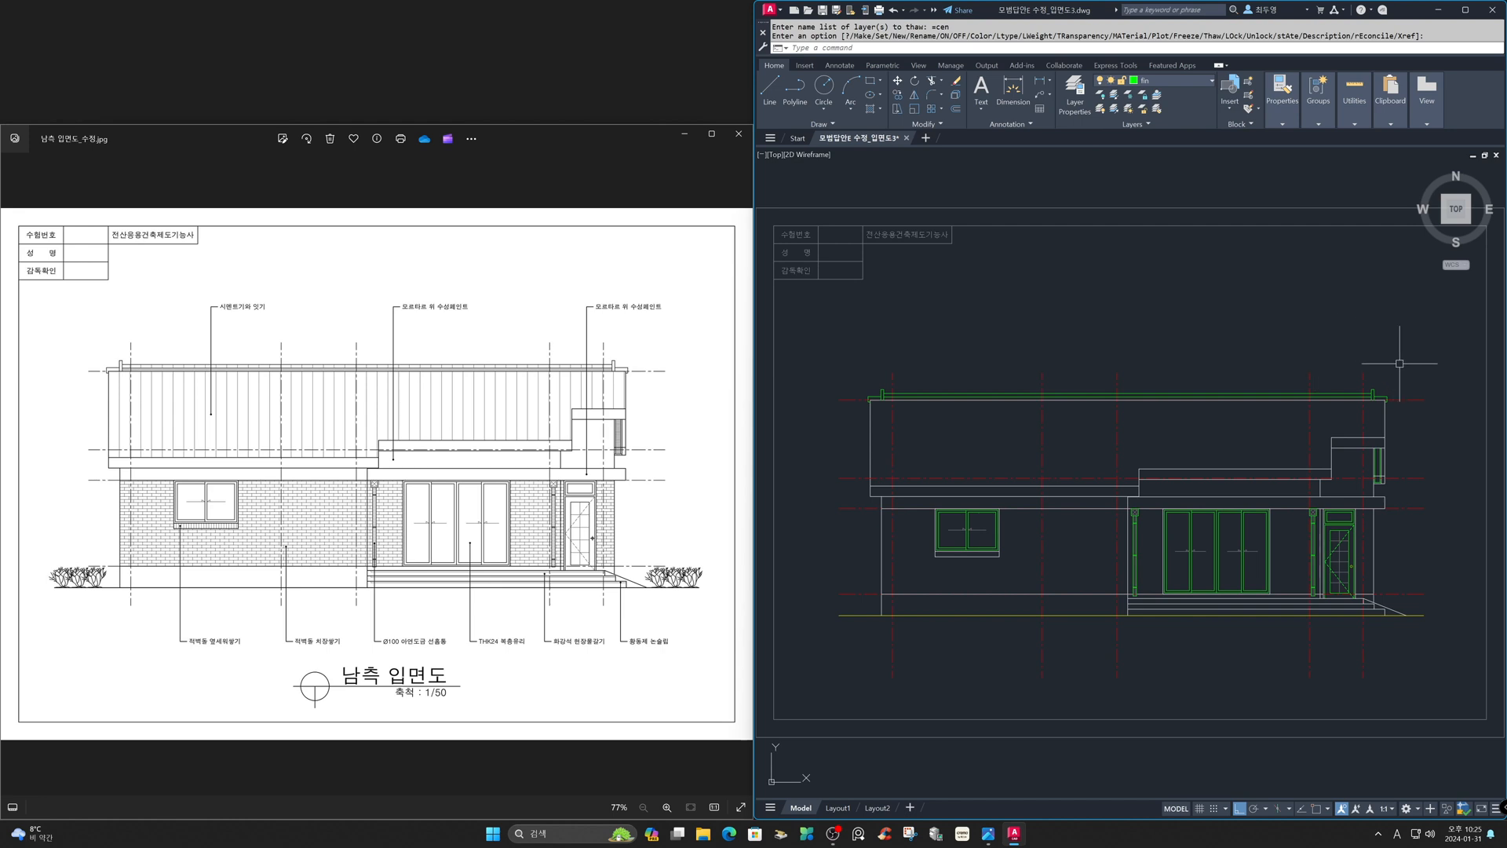
- Stretch the selected roof-top objects straight upward with a crossing selection
{"action": "type", "text": "s"}
{"action": "key", "text": "Return"}
{"action": "left_click", "coordinate": [1382, 379]}
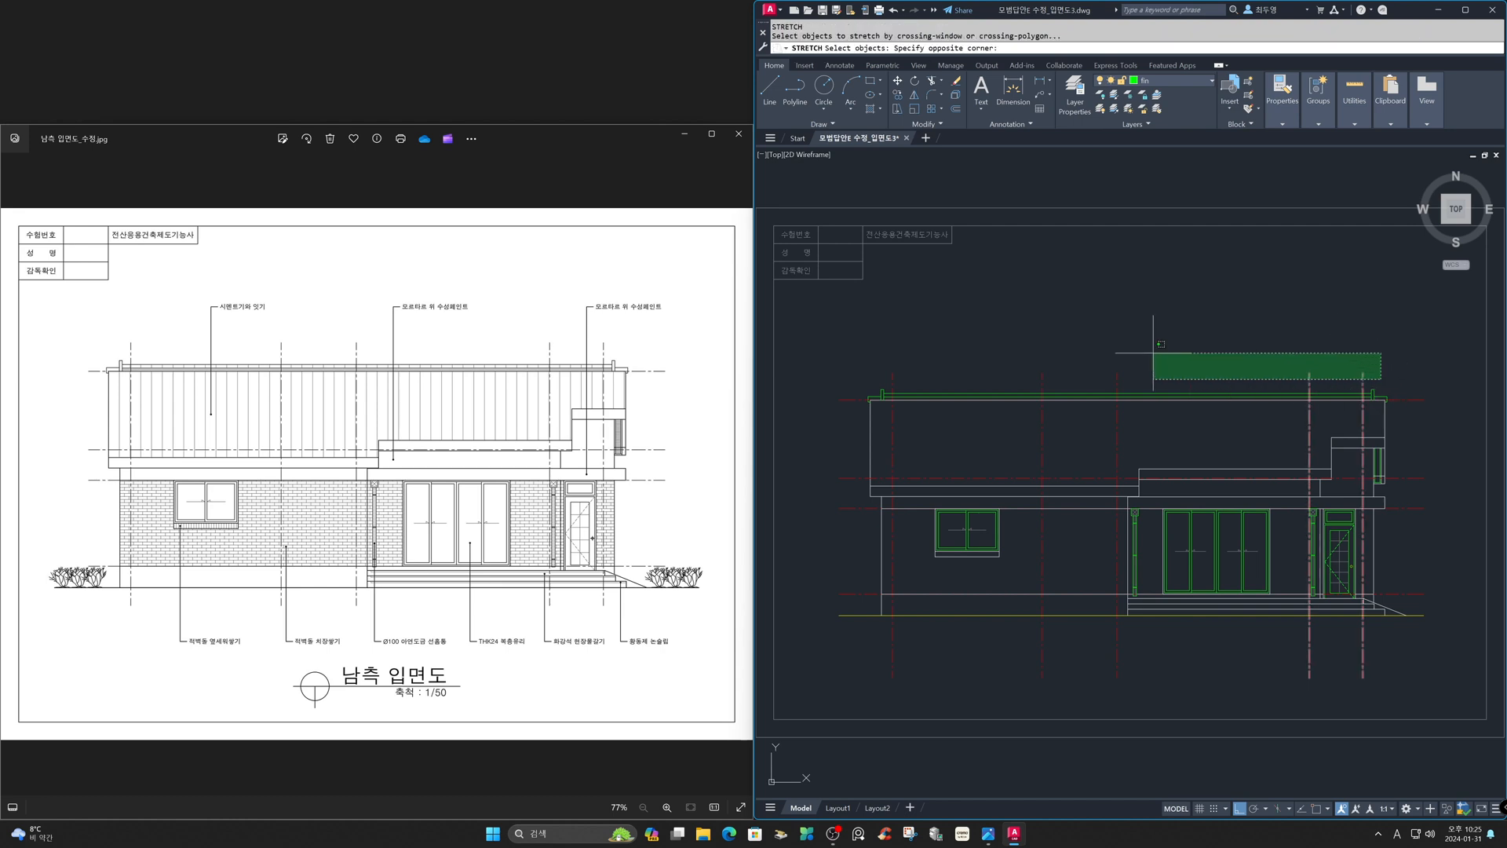
{"action": "left_click", "coordinate": [881, 343]}
{"action": "key", "text": "Return"}
{"action": "left_click", "coordinate": [969, 348]}
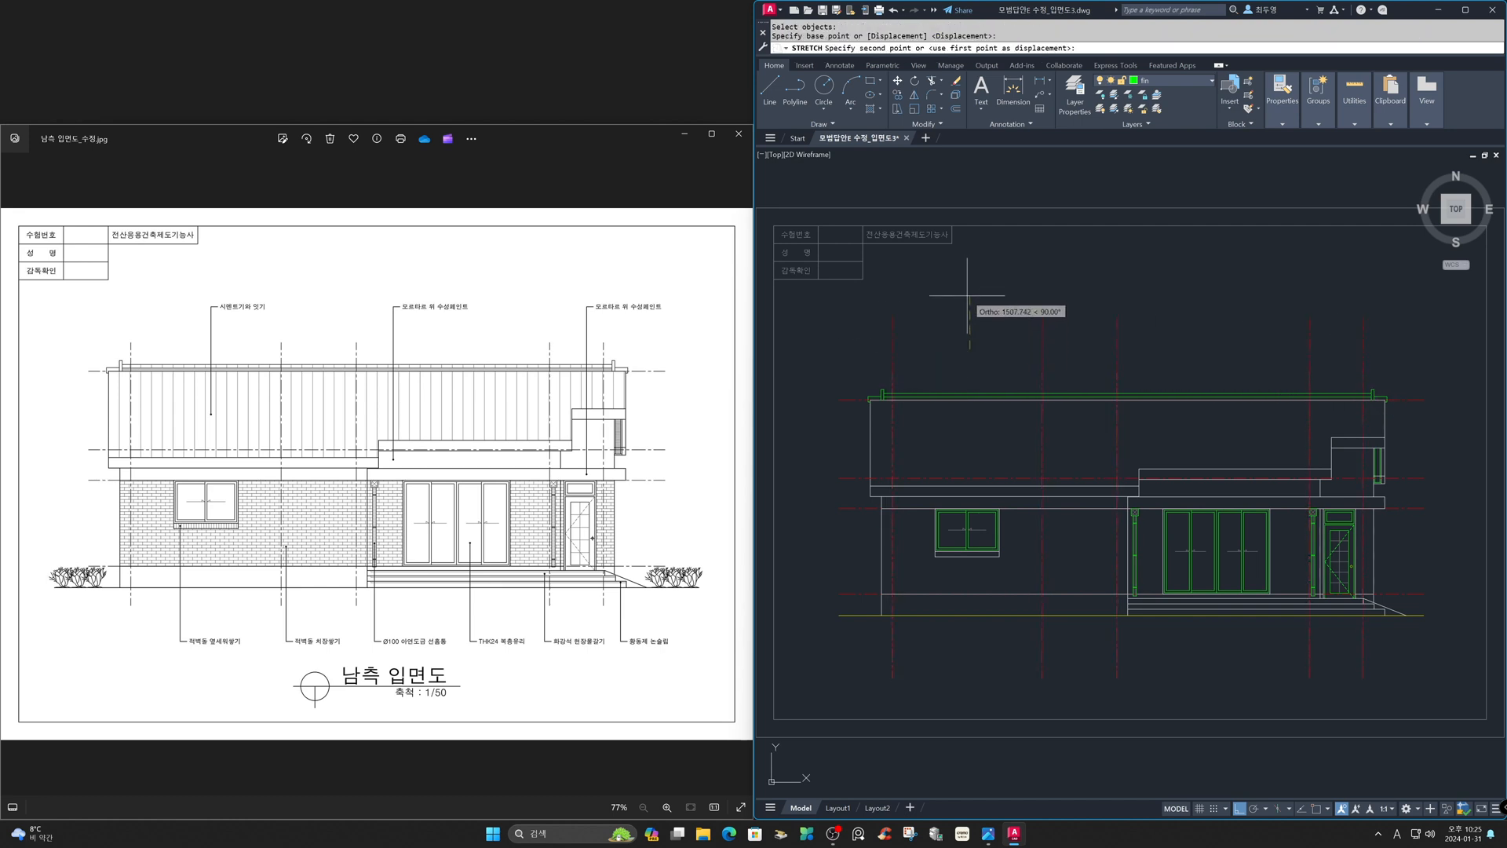
{"action": "left_click", "coordinate": [972, 323]}
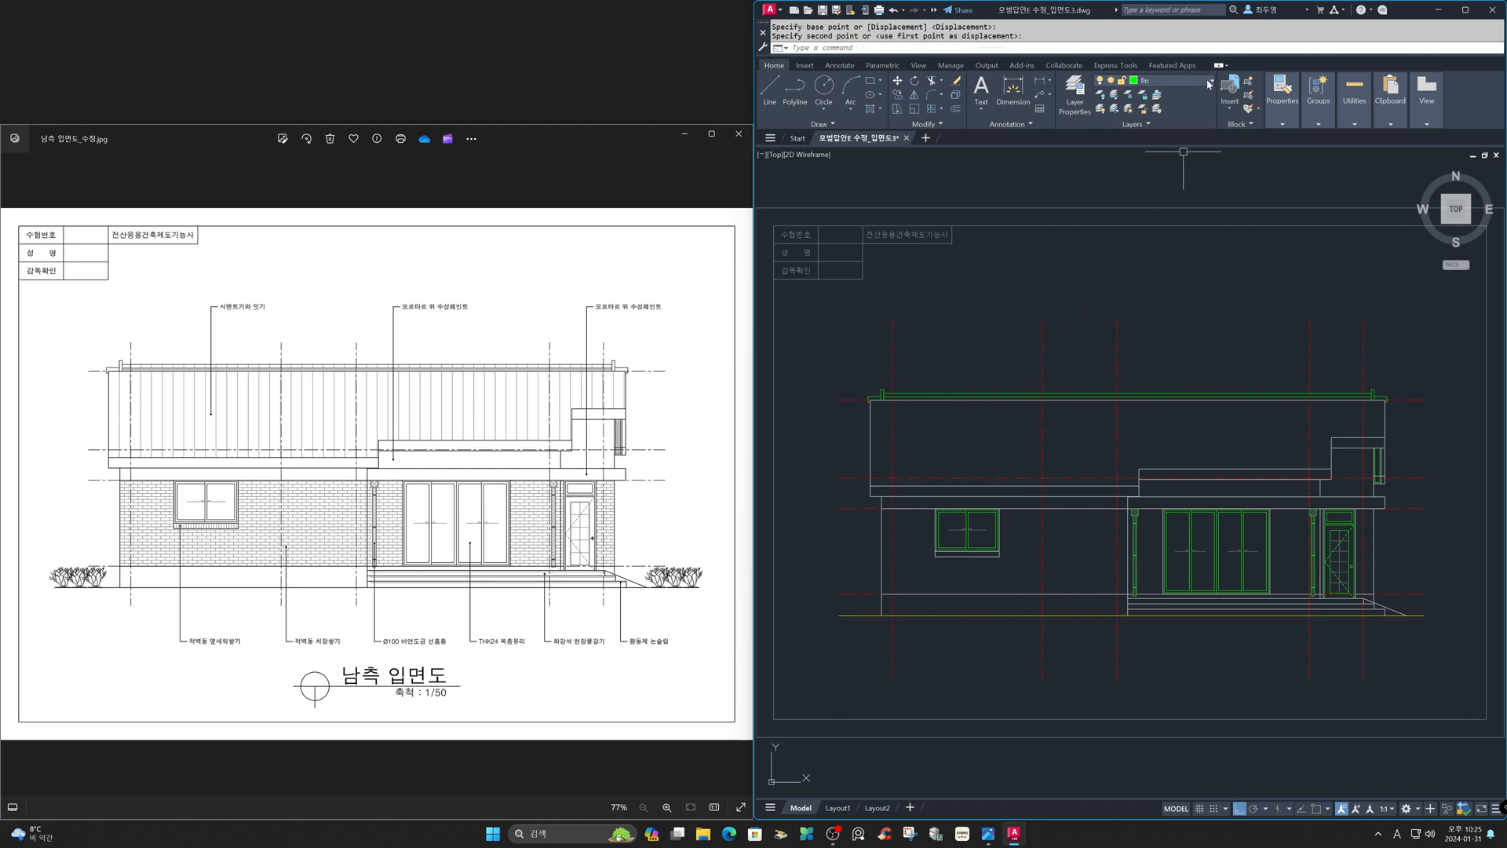
- Switch the current layer and draw a horizontal construction line through the top of the roof gutter
{"action": "left_click", "coordinate": [1208, 83]}
{"action": "left_click", "coordinate": [1146, 221]}
{"action": "type", "text": "z"}
{"action": "key", "text": "Return"}
{"action": "left_click", "coordinate": [834, 356]}
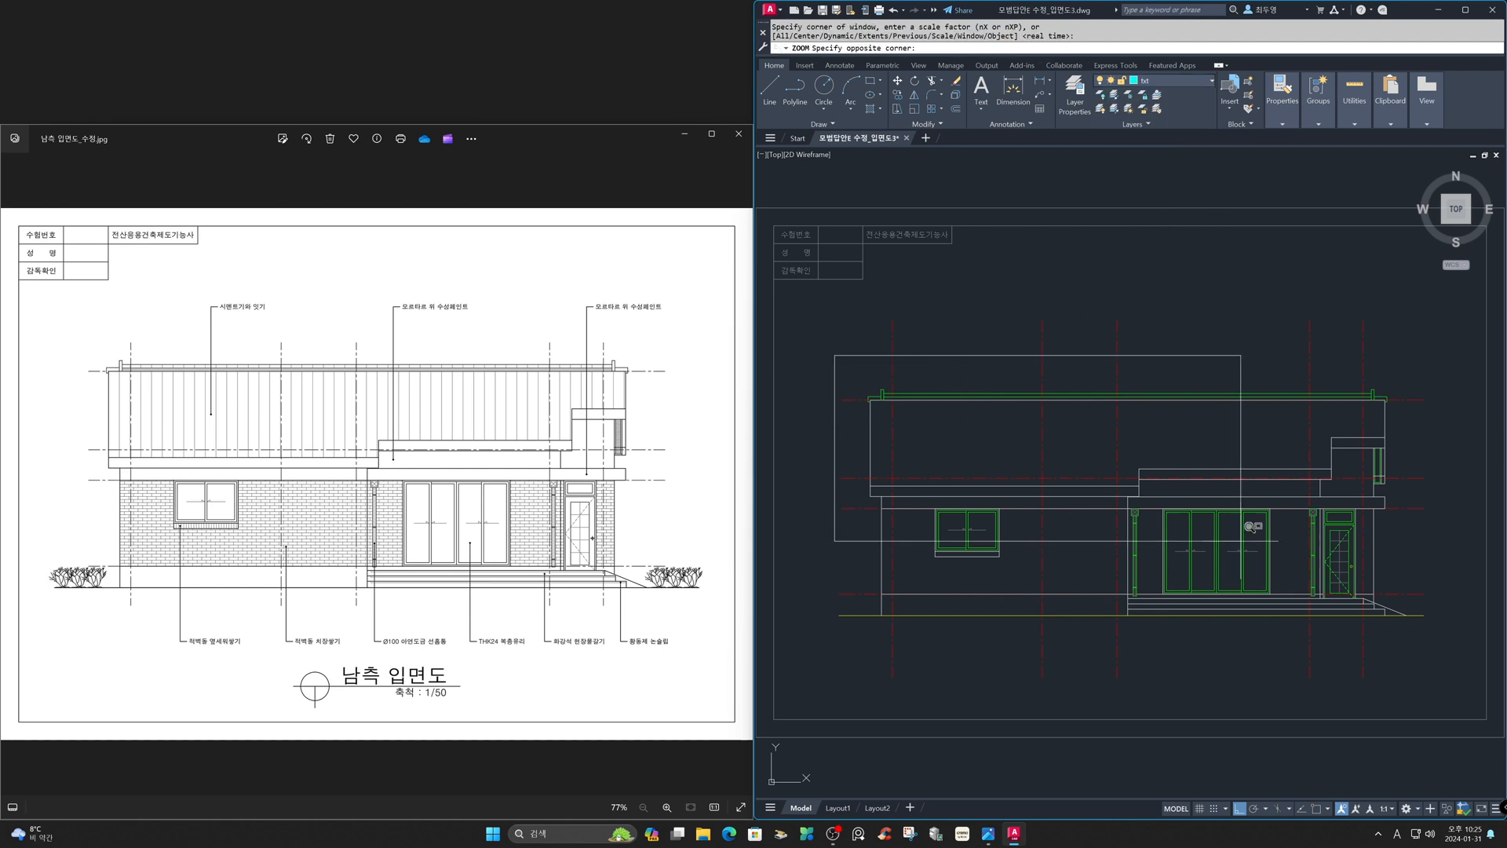
{"action": "left_click", "coordinate": [1444, 678]}
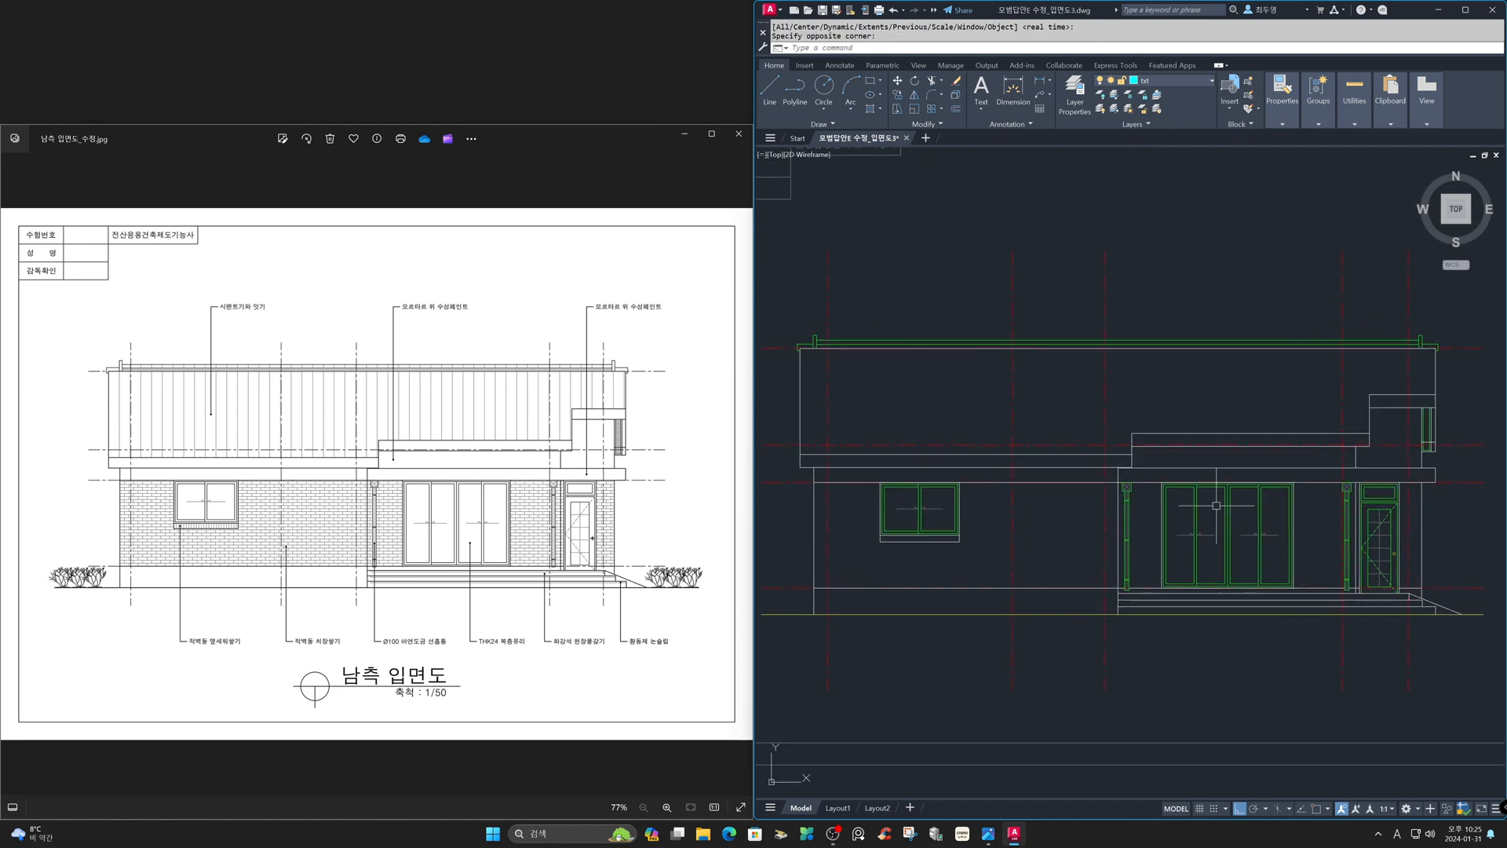
{"action": "type", "text": "xl"}
{"action": "key", "text": "Return"}
{"action": "type", "text": "h"}
{"action": "key", "text": "Return"}
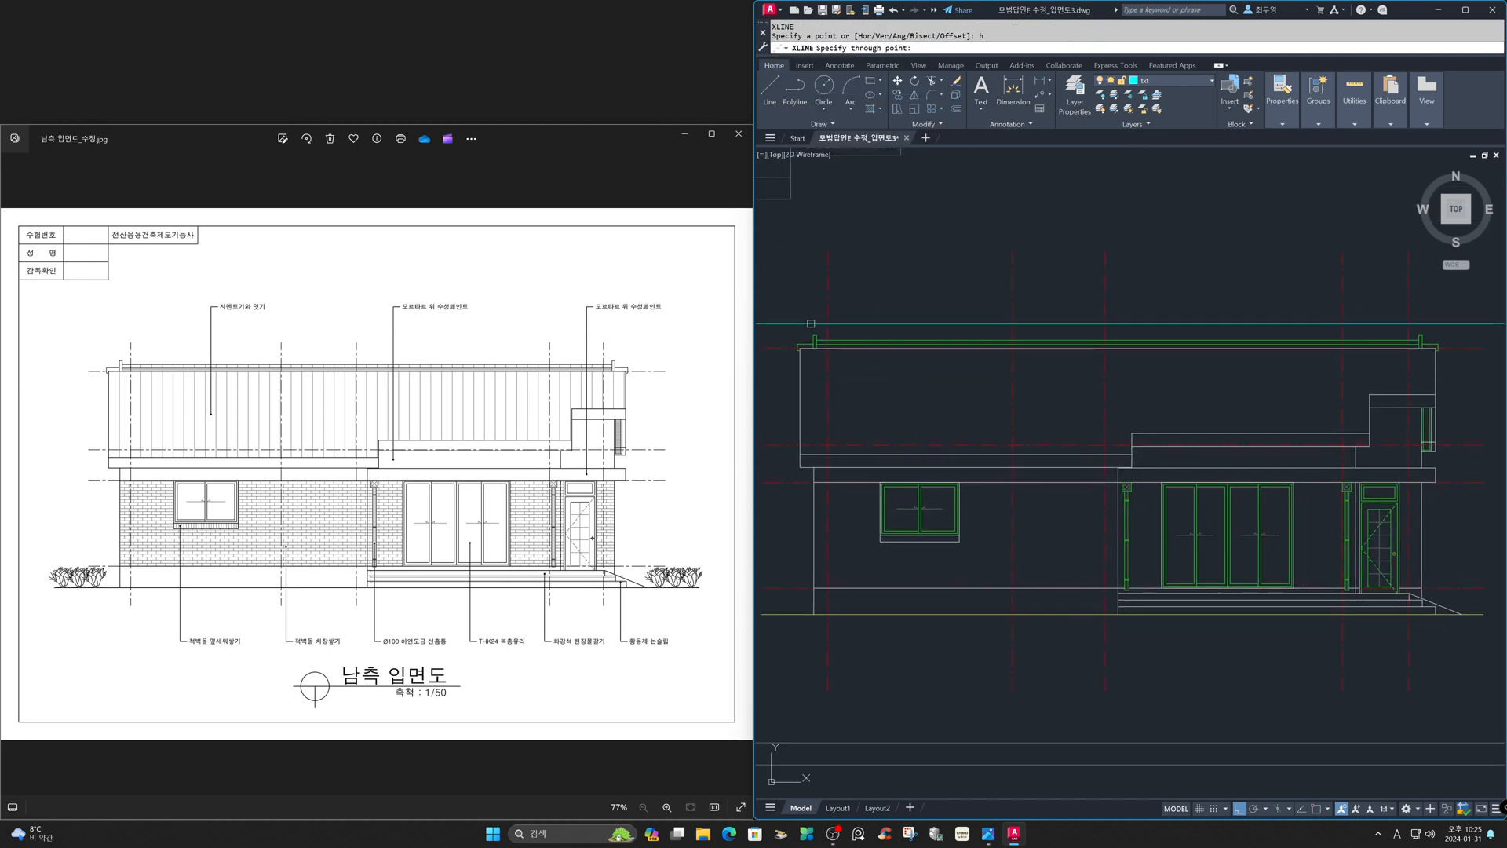
{"action": "key", "text": "F3"}
{"action": "left_click", "coordinate": [811, 333]}
{"action": "key", "text": "Return"}
- Draw vertical construction lines through the elevation's outermost left and right edges
{"action": "key", "text": "Return"}
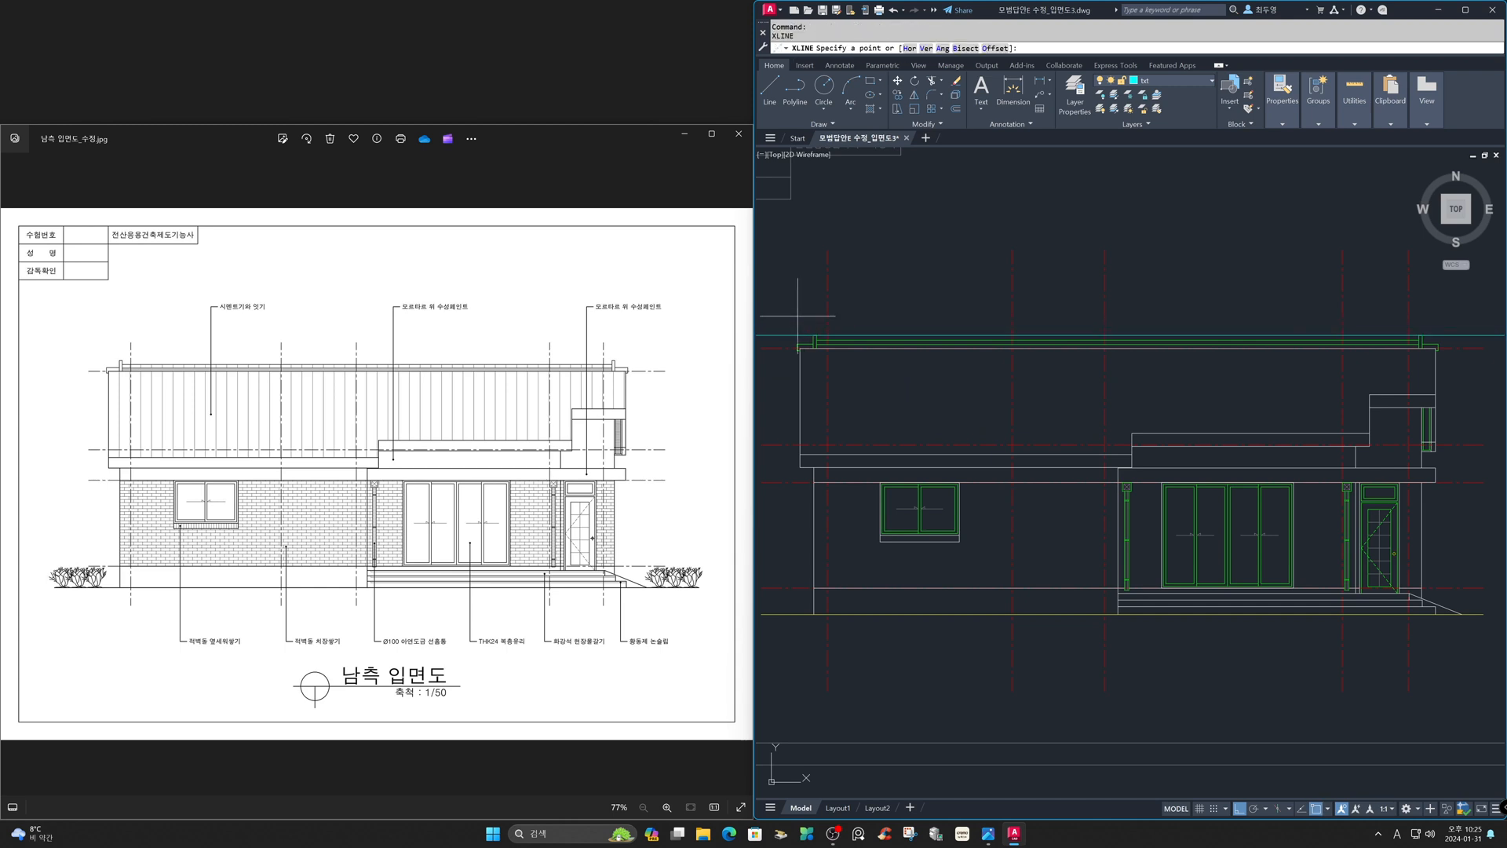
{"action": "type", "text": "v"}
{"action": "key", "text": "Return"}
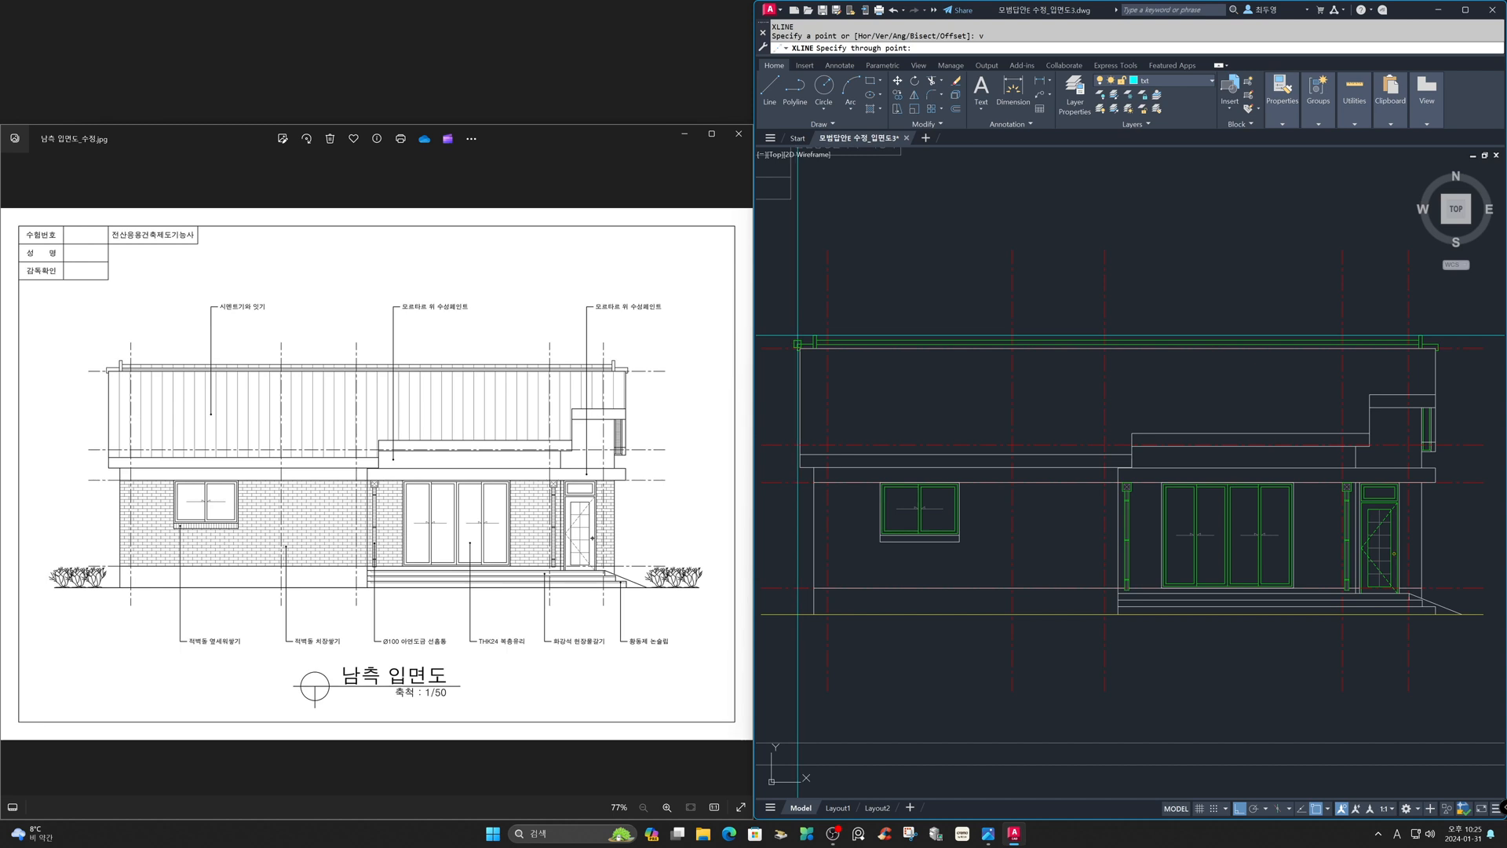
{"action": "left_click", "coordinate": [798, 344]}
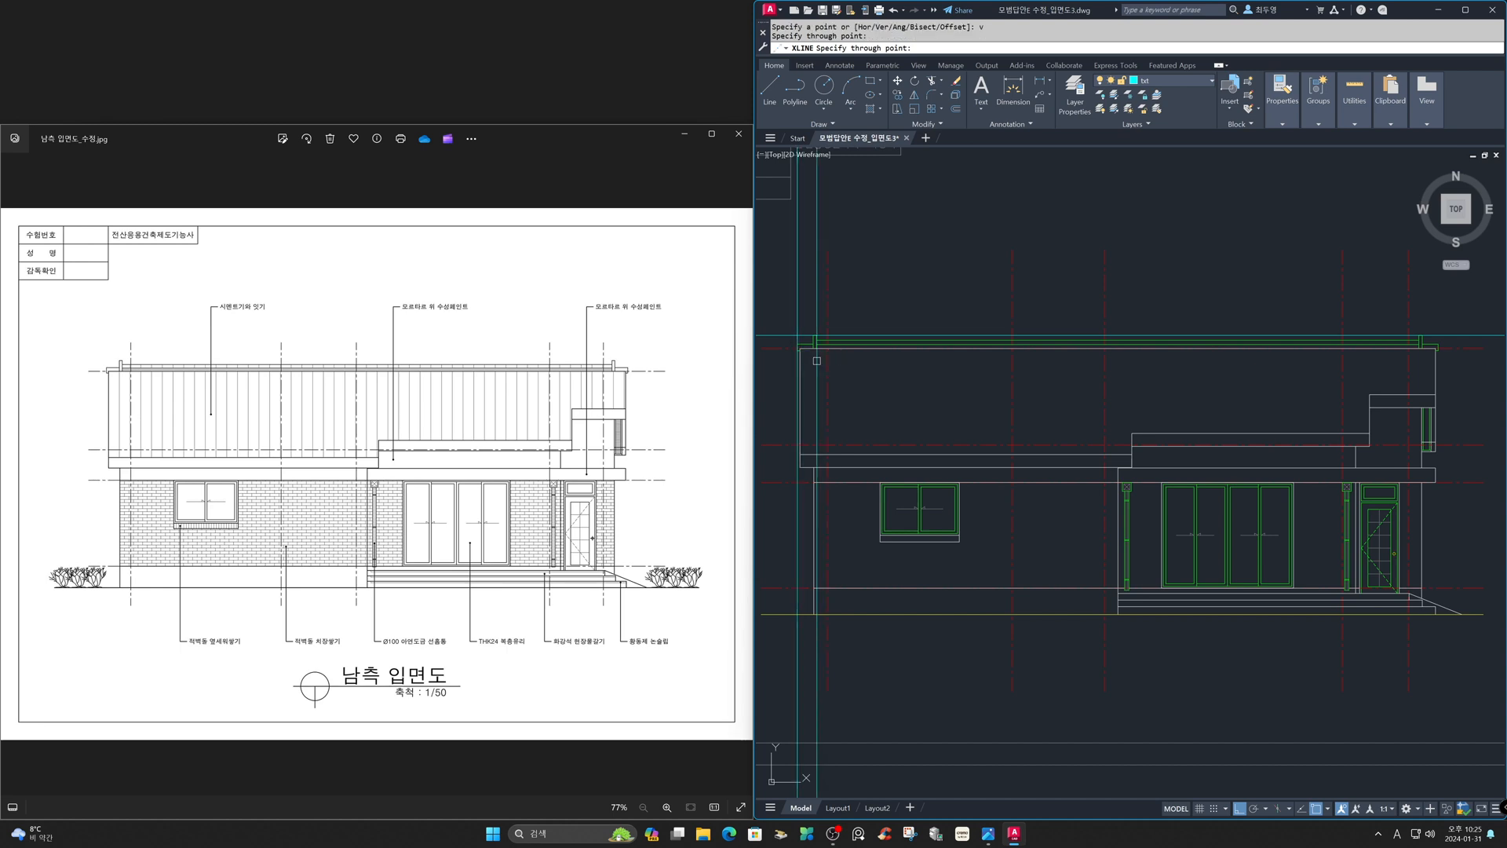
{"action": "left_click", "coordinate": [1462, 613]}
{"action": "key", "text": "Return"}
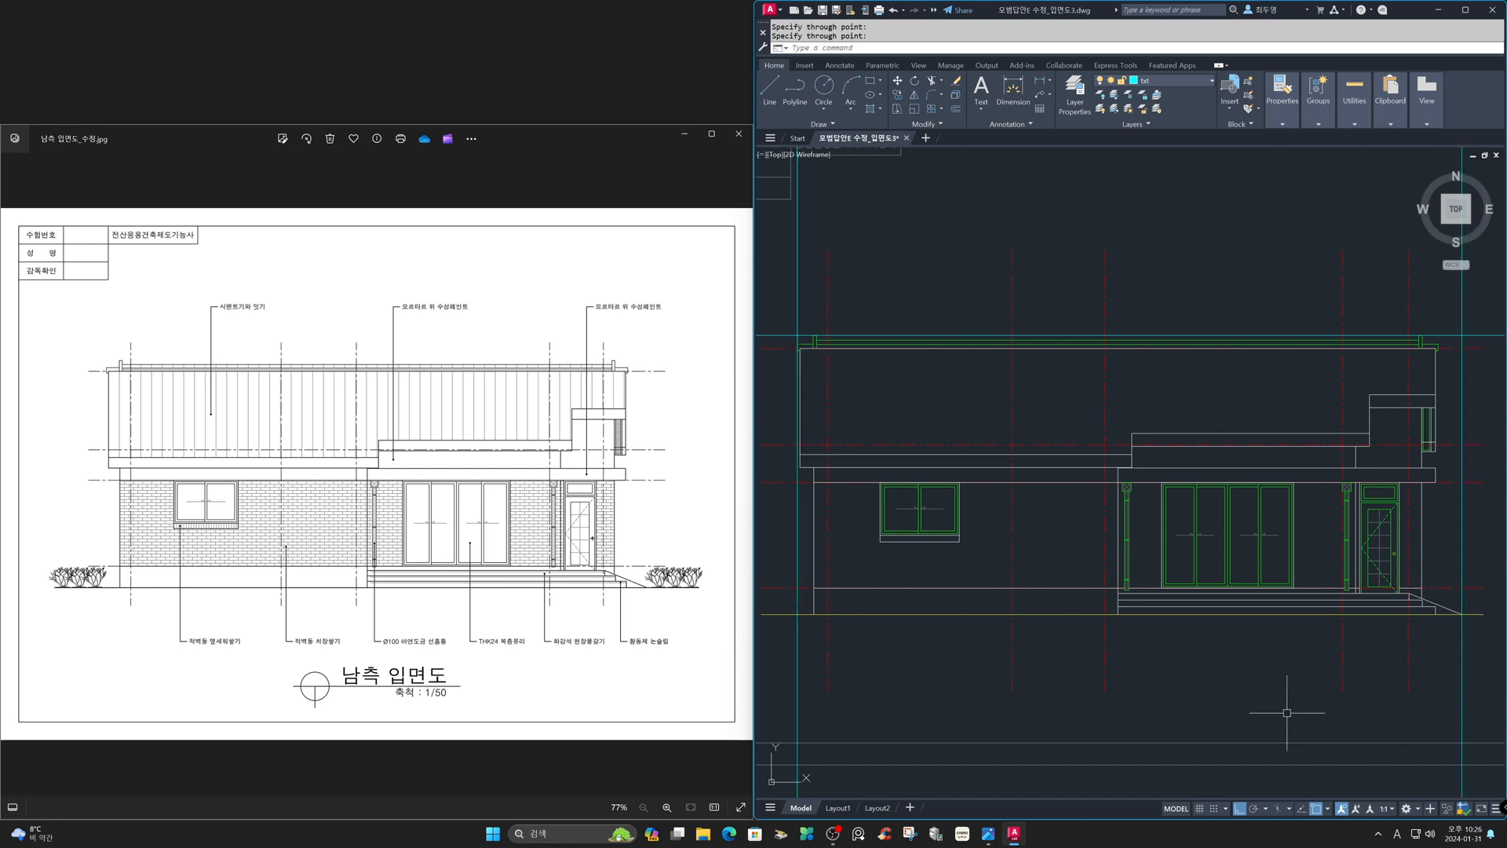
- Offset the ground line and the three construction lines 500 units outward around the elevation
{"action": "type", "text": "z"}
{"action": "key", "text": "Return"}
{"action": "type", "text": "p"}
{"action": "key", "text": "Return"}
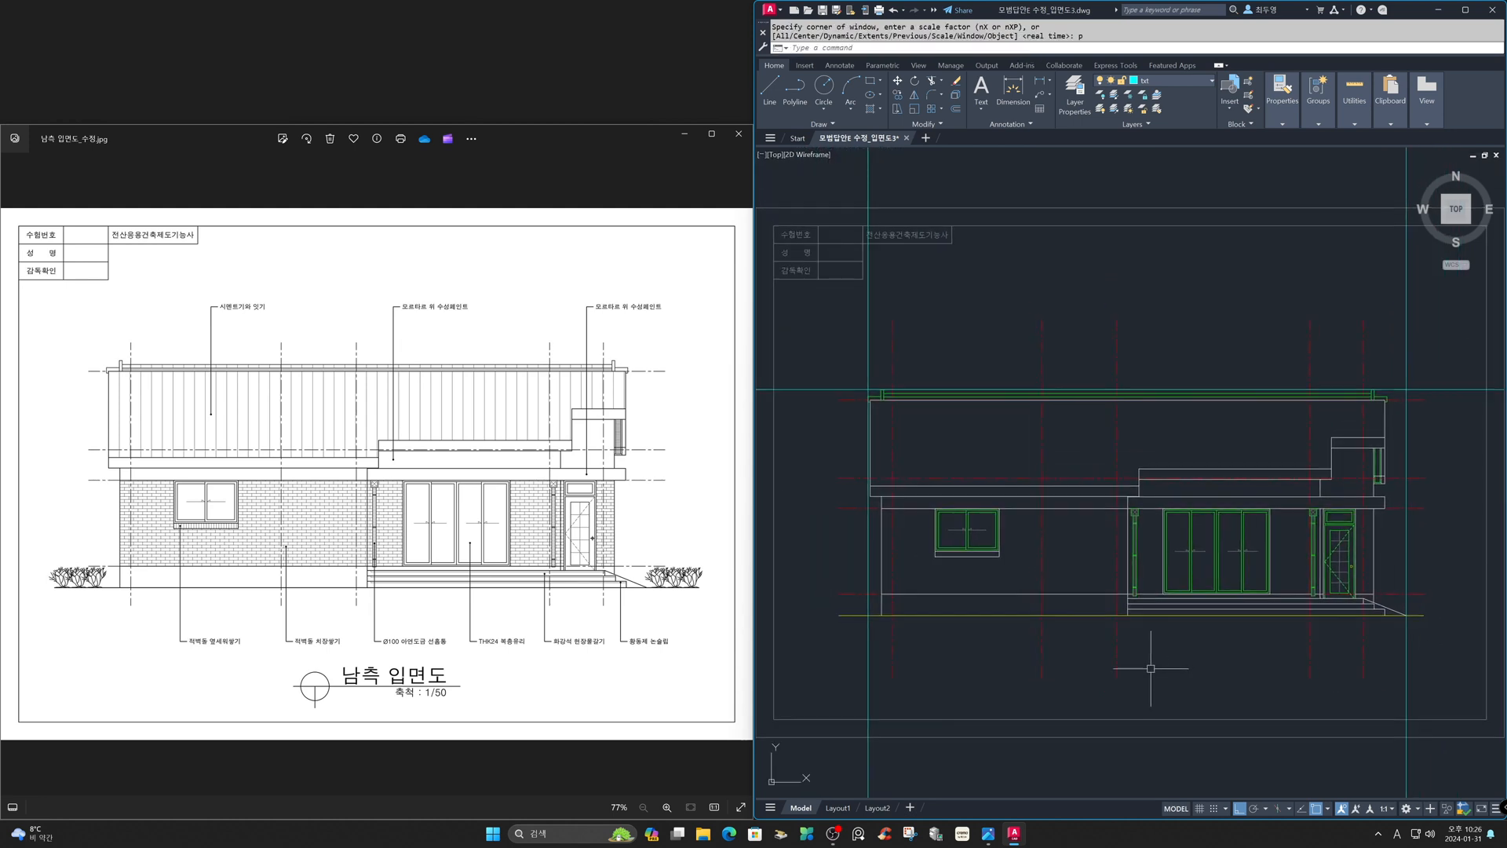
{"action": "type", "text": "o"}
{"action": "key", "text": "Return"}
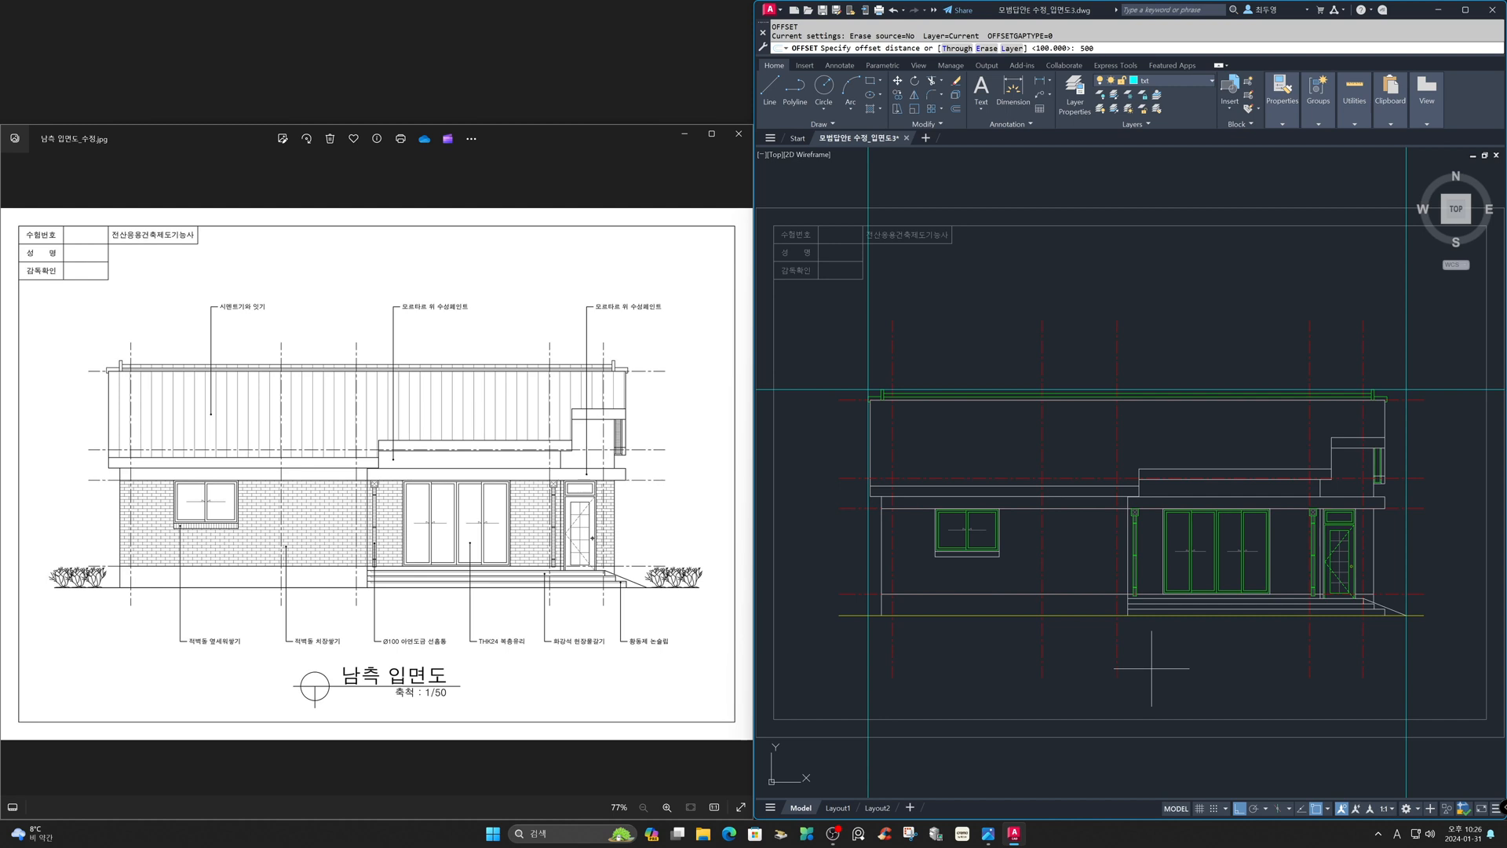
{"action": "key", "text": "Return"}
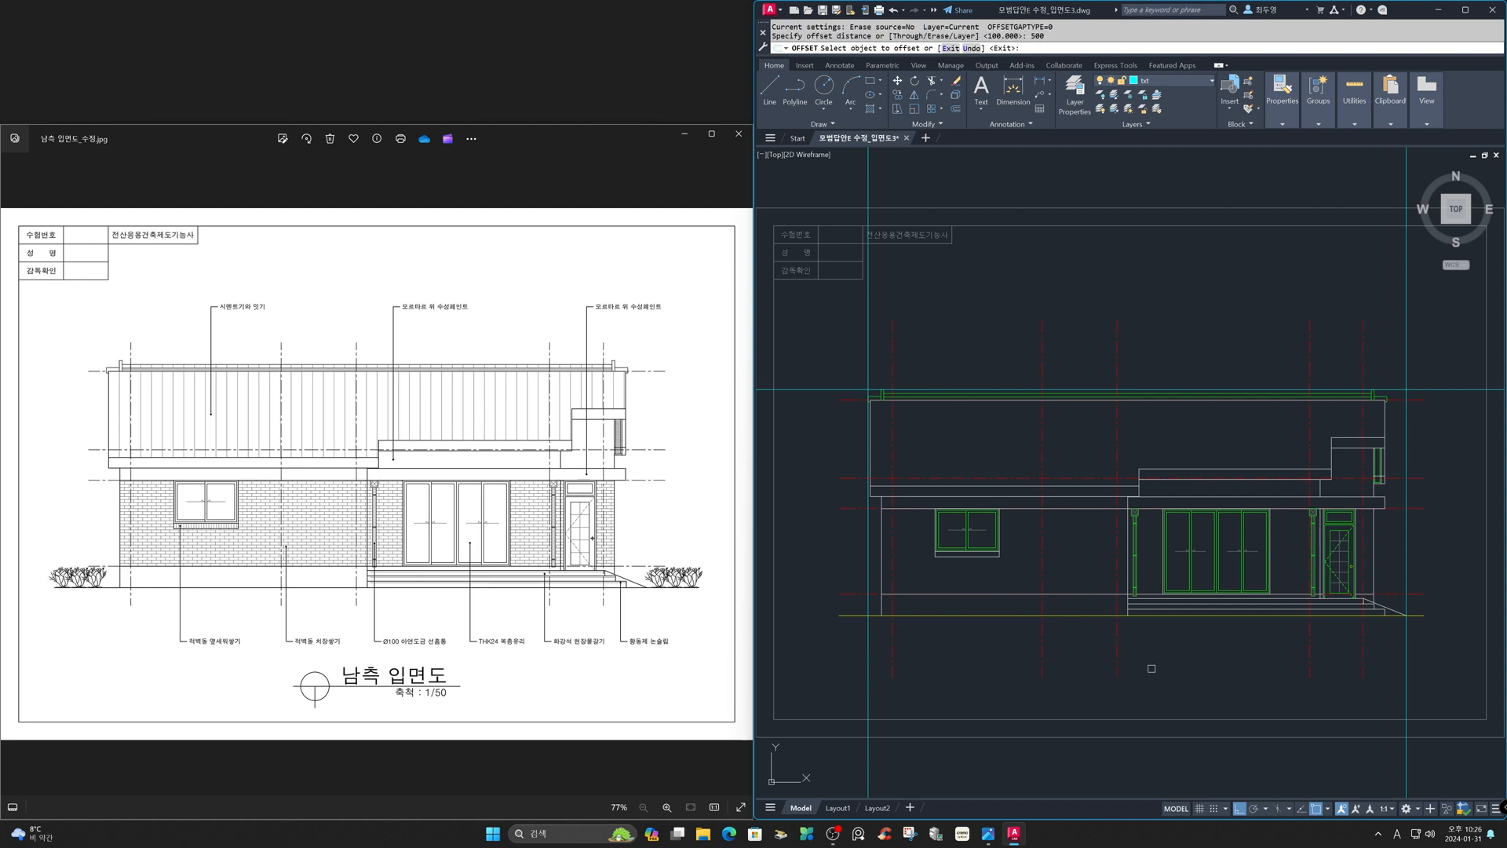
{"action": "left_click", "coordinate": [1010, 615]}
{"action": "left_click", "coordinate": [1014, 678]}
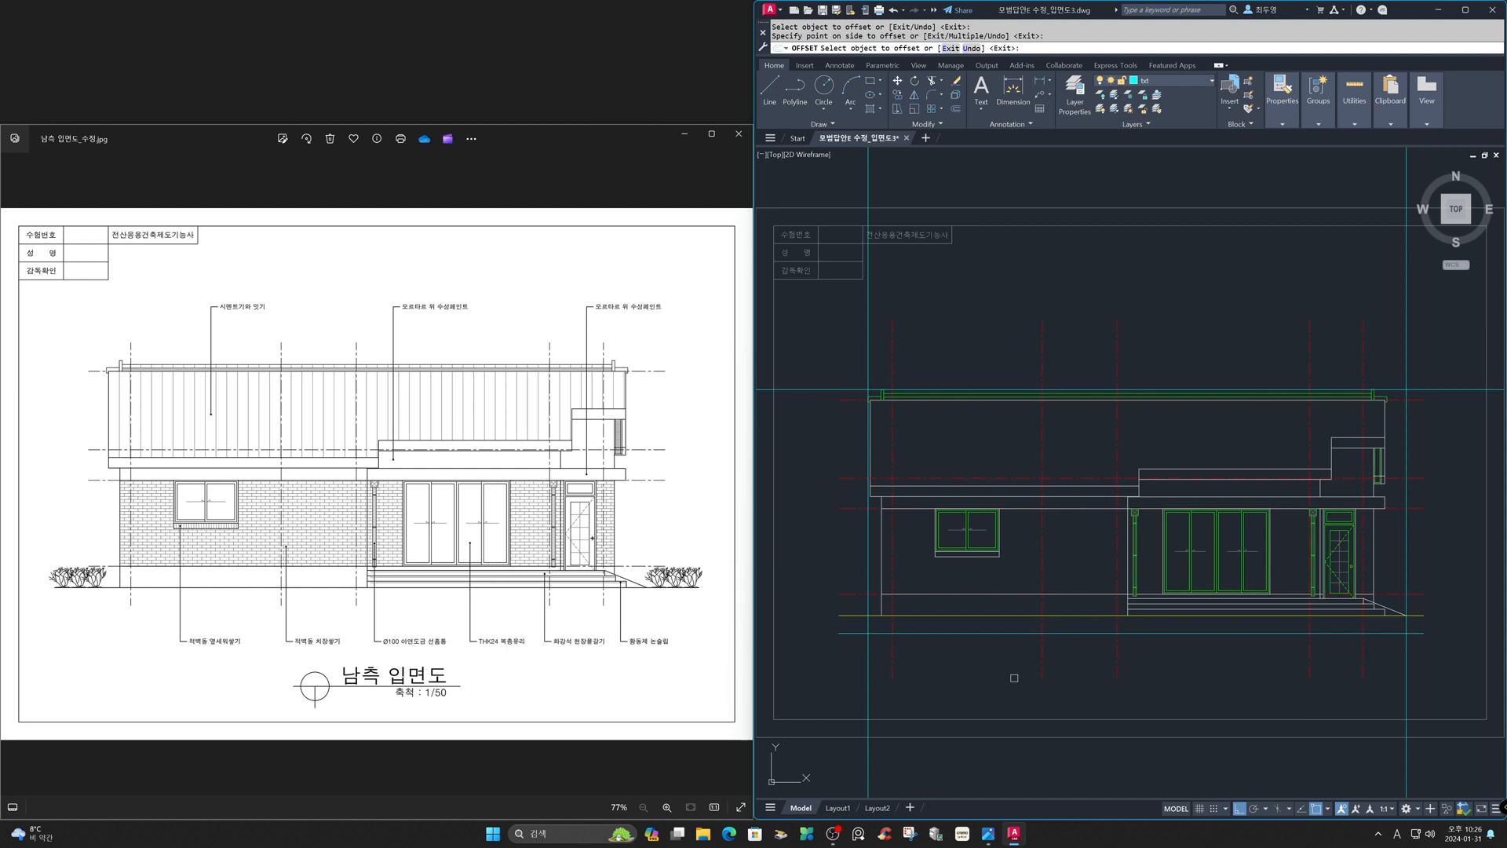
{"action": "left_click", "coordinate": [868, 667]}
{"action": "left_click", "coordinate": [802, 661]}
{"action": "left_click", "coordinate": [822, 384]}
{"action": "left_click", "coordinate": [861, 352]}
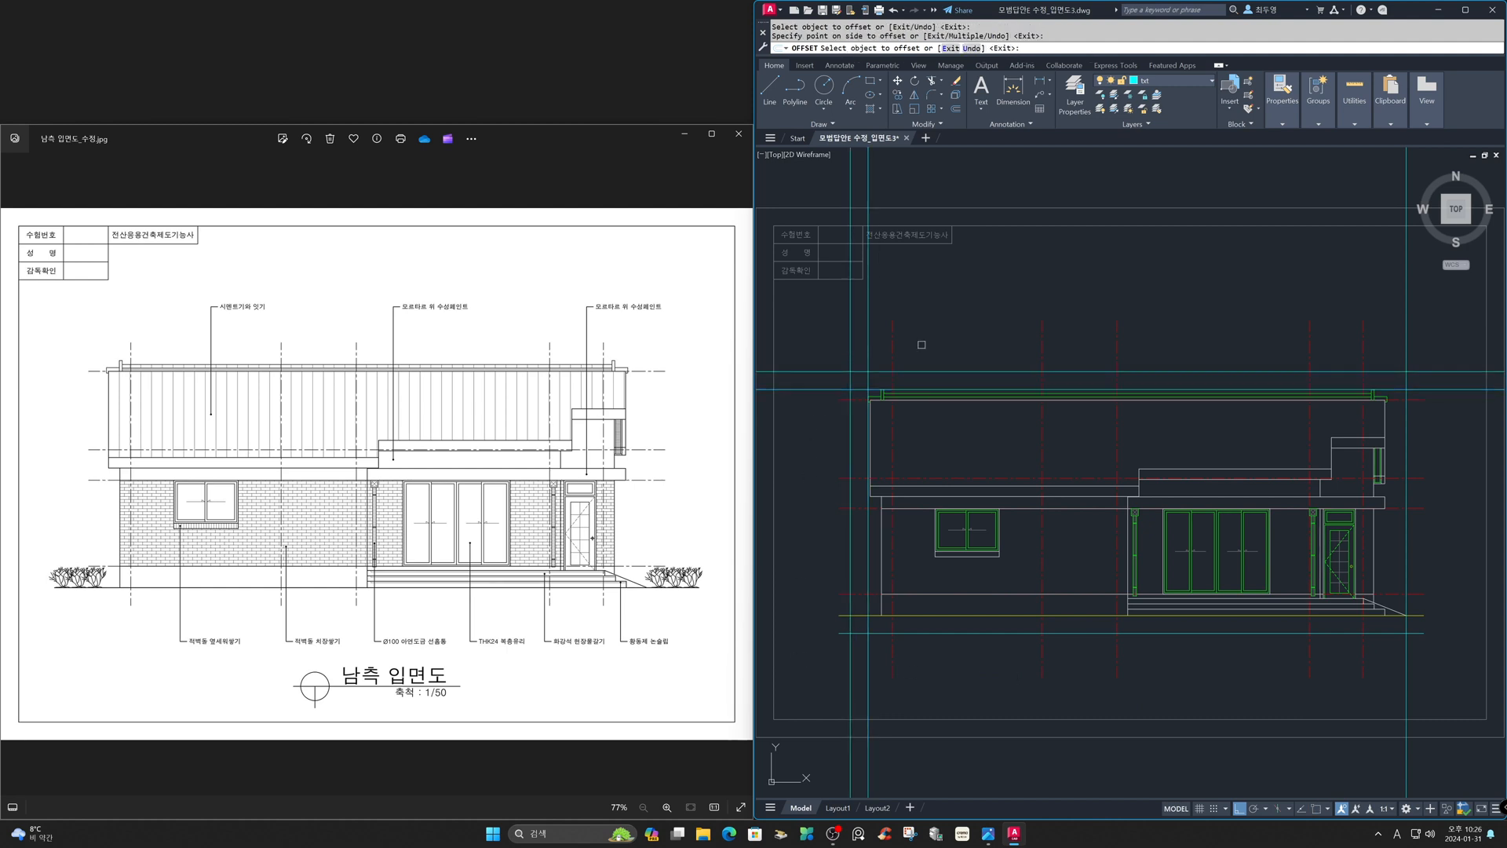
{"action": "left_click", "coordinate": [1406, 332]}
{"action": "left_click", "coordinate": [1452, 342]}
{"action": "key", "text": "Return"}
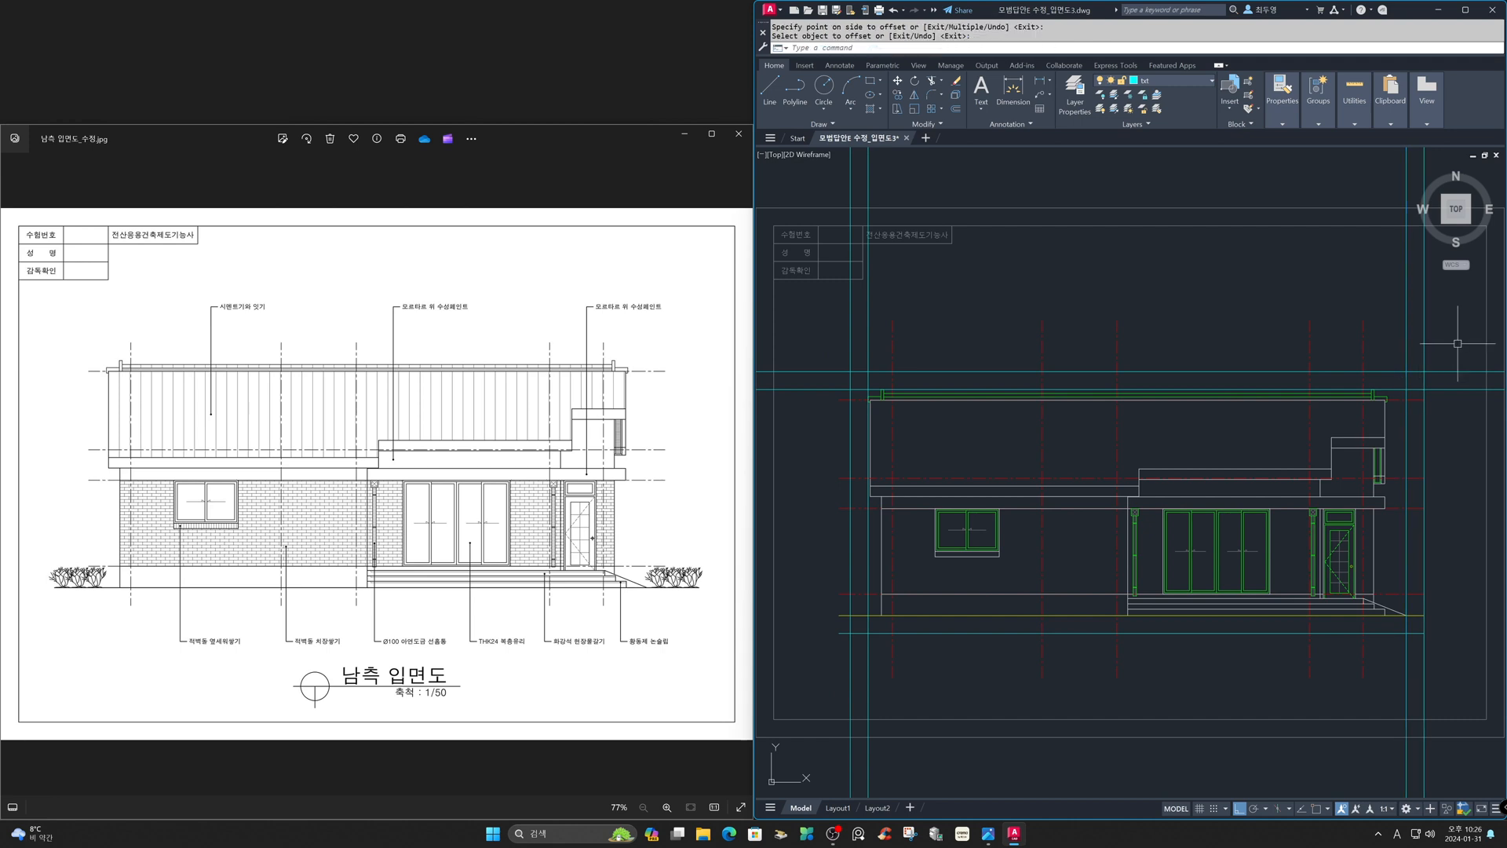
- Erase the two leftover construction lines near the roof's right end
{"action": "type", "text": "e"}
{"action": "key", "text": "Return"}
{"action": "left_click", "coordinate": [1406, 379]}
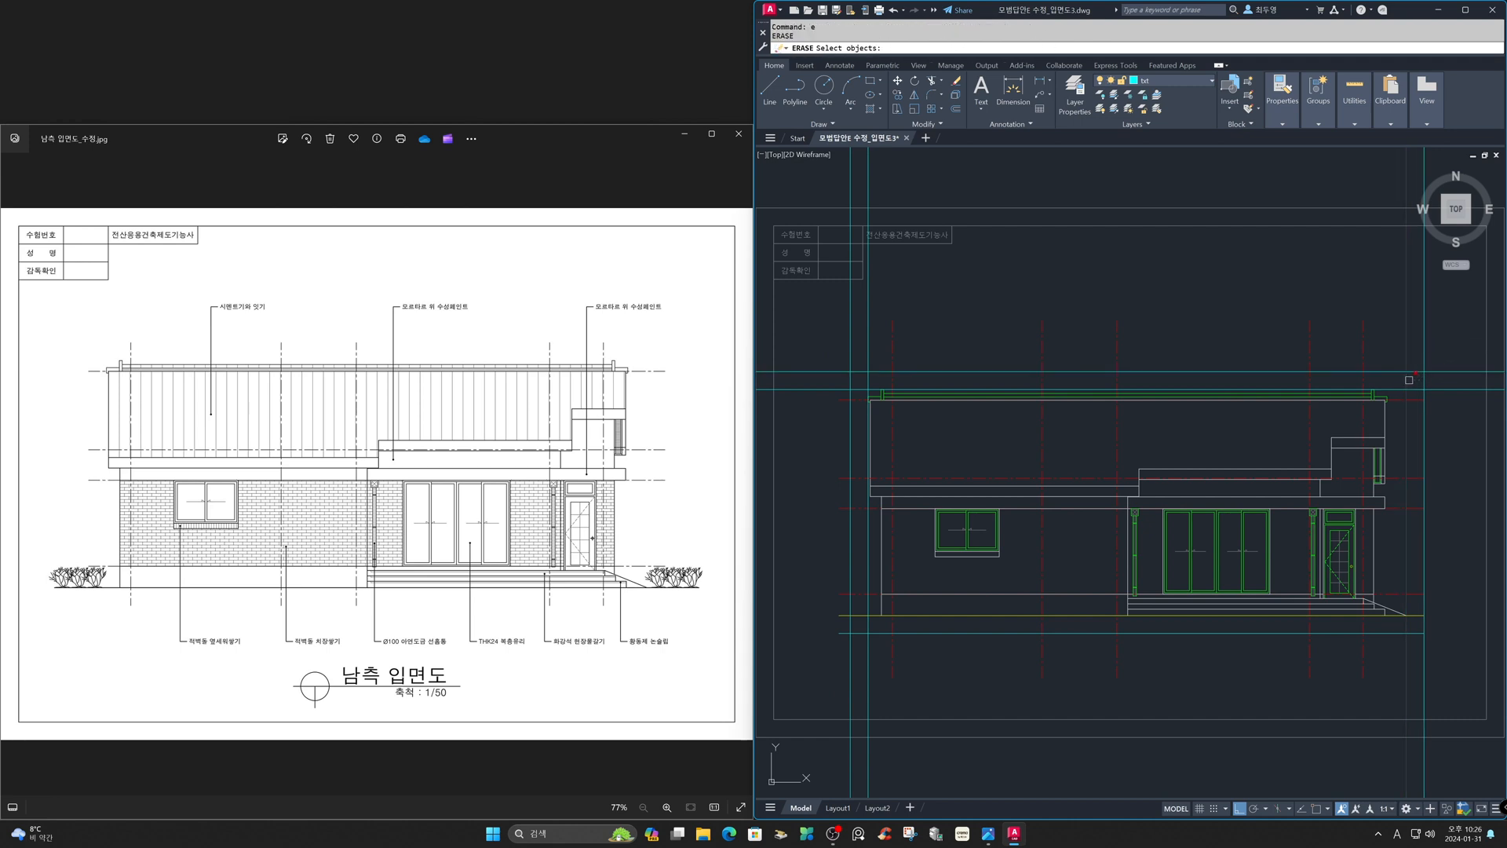
{"action": "left_click", "coordinate": [1411, 388]}
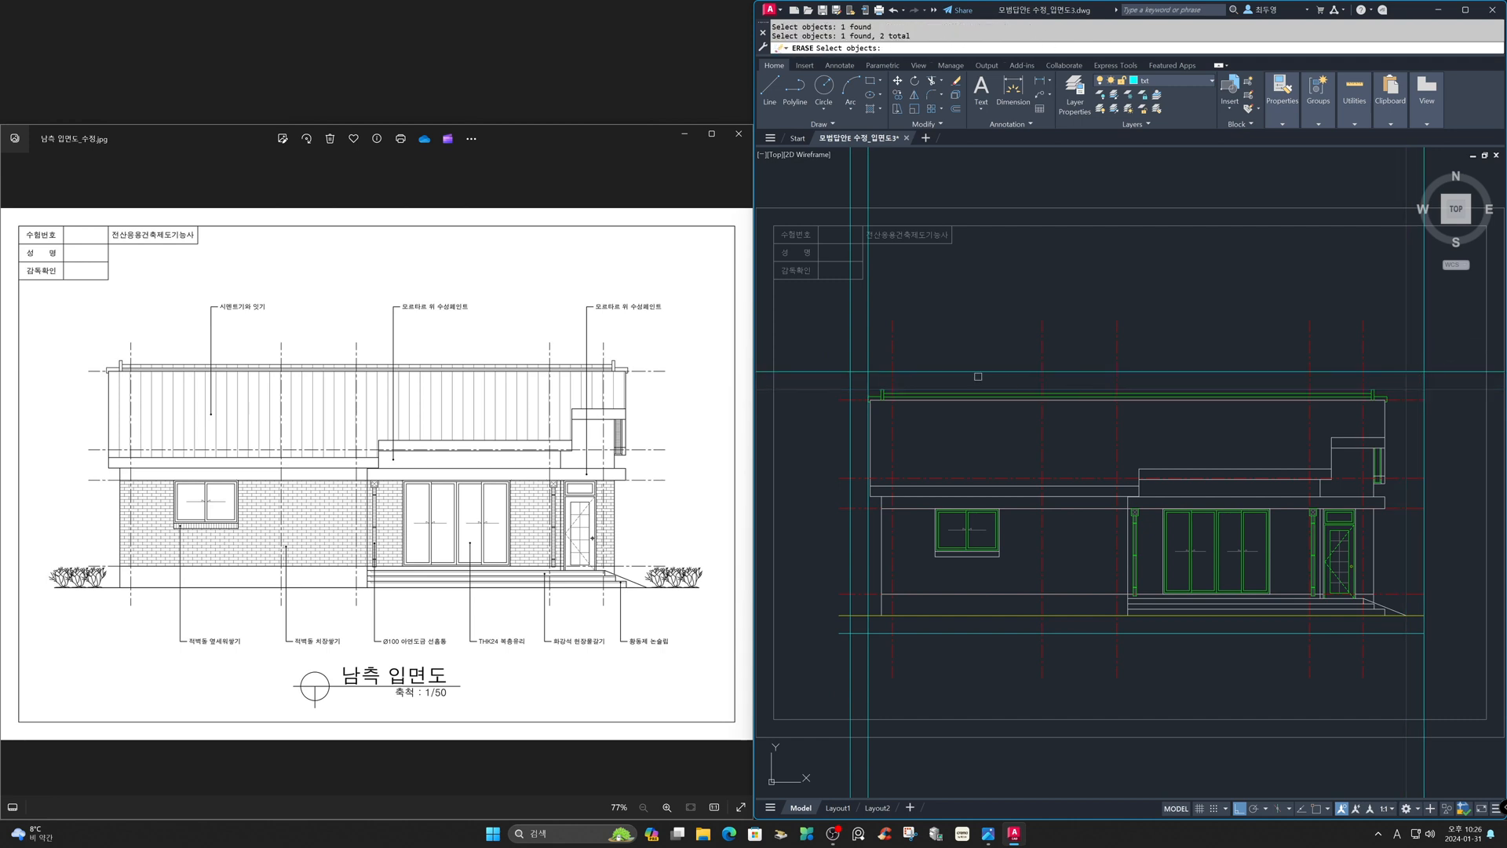
{"action": "key", "text": "Return"}
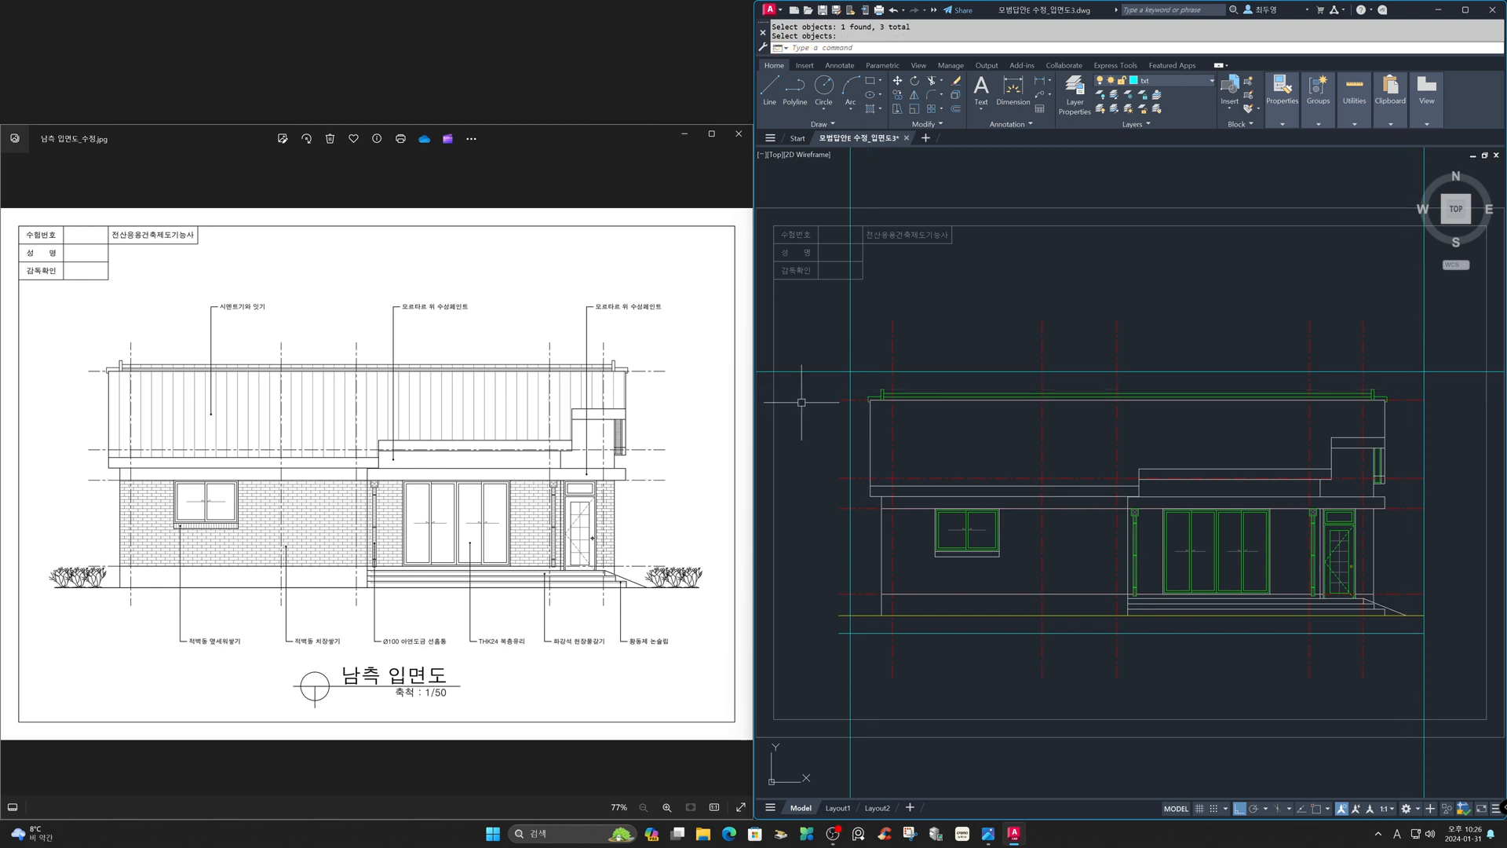
- Fillet the offset lines at all four corners into a closed rectangular frame around the elevation
{"action": "type", "text": "f"}
{"action": "key", "text": "Return"}
{"action": "type", "text": "m"}
{"action": "key", "text": "Return"}
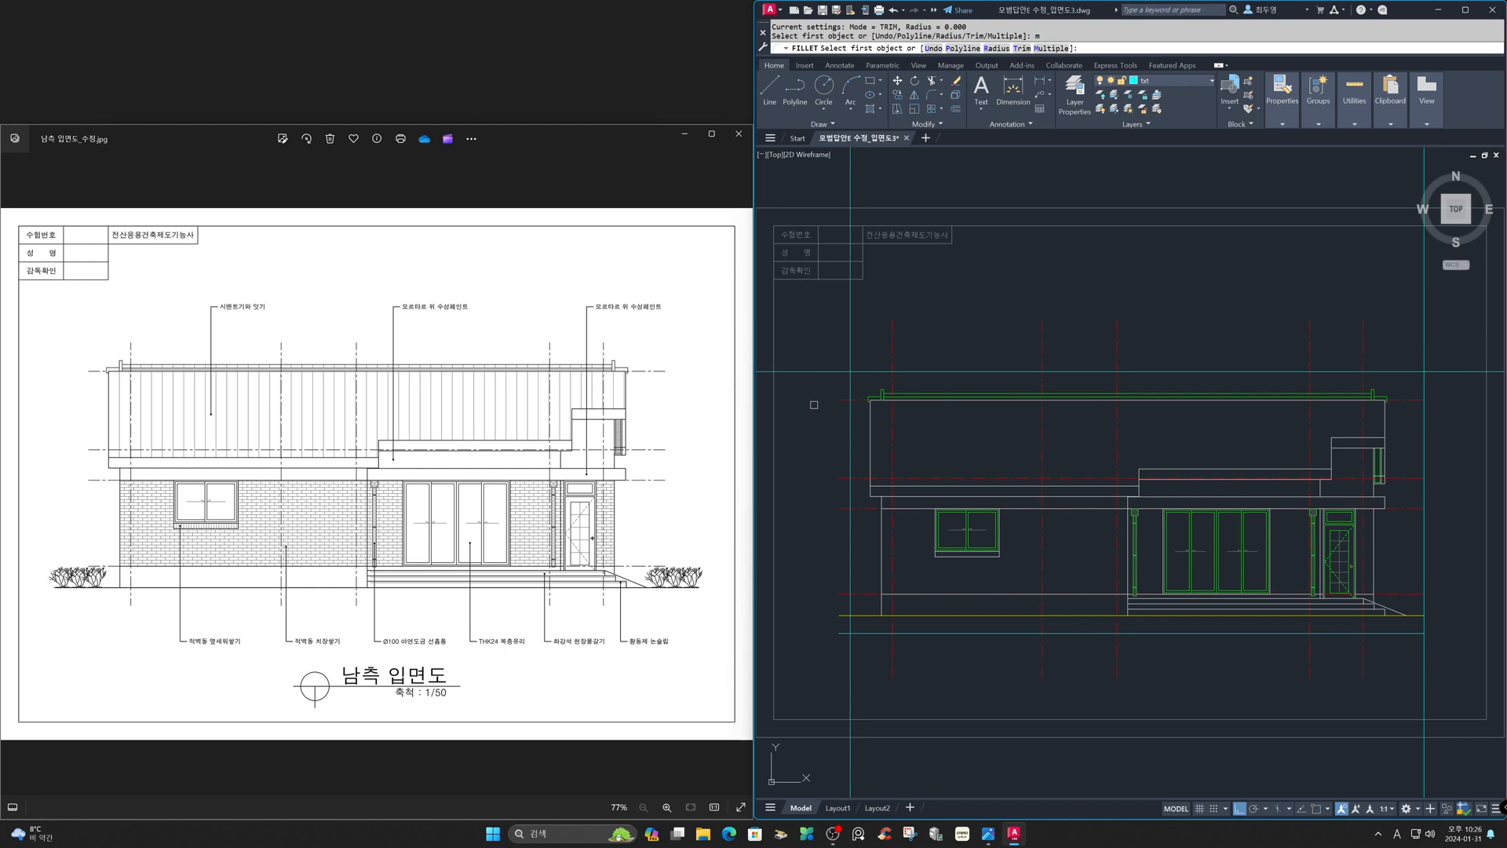
{"action": "left_click", "coordinate": [856, 372]}
{"action": "left_click", "coordinate": [848, 428]}
{"action": "left_click", "coordinate": [850, 551]}
{"action": "left_click", "coordinate": [929, 633]}
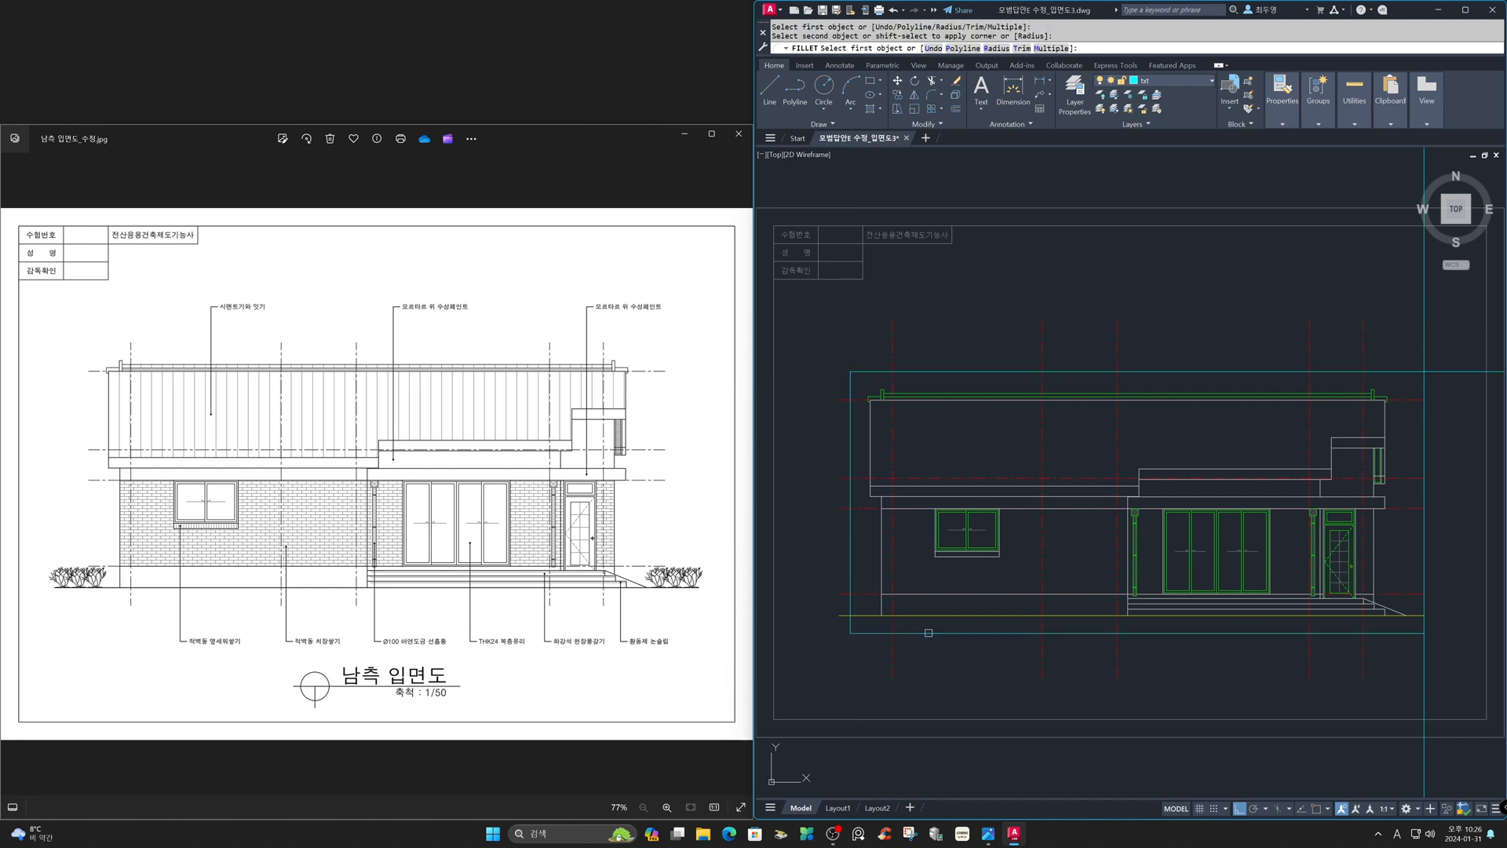
{"action": "left_click", "coordinate": [1417, 633]}
{"action": "left_click", "coordinate": [1423, 577]}
{"action": "left_click", "coordinate": [1423, 552]}
{"action": "left_click", "coordinate": [1287, 372]}
{"action": "key", "text": "Escape"}
- Trim the construction and offset lines extending beyond the rectangular frame
{"action": "type", "text": "tr"}
{"action": "key", "text": "space"}
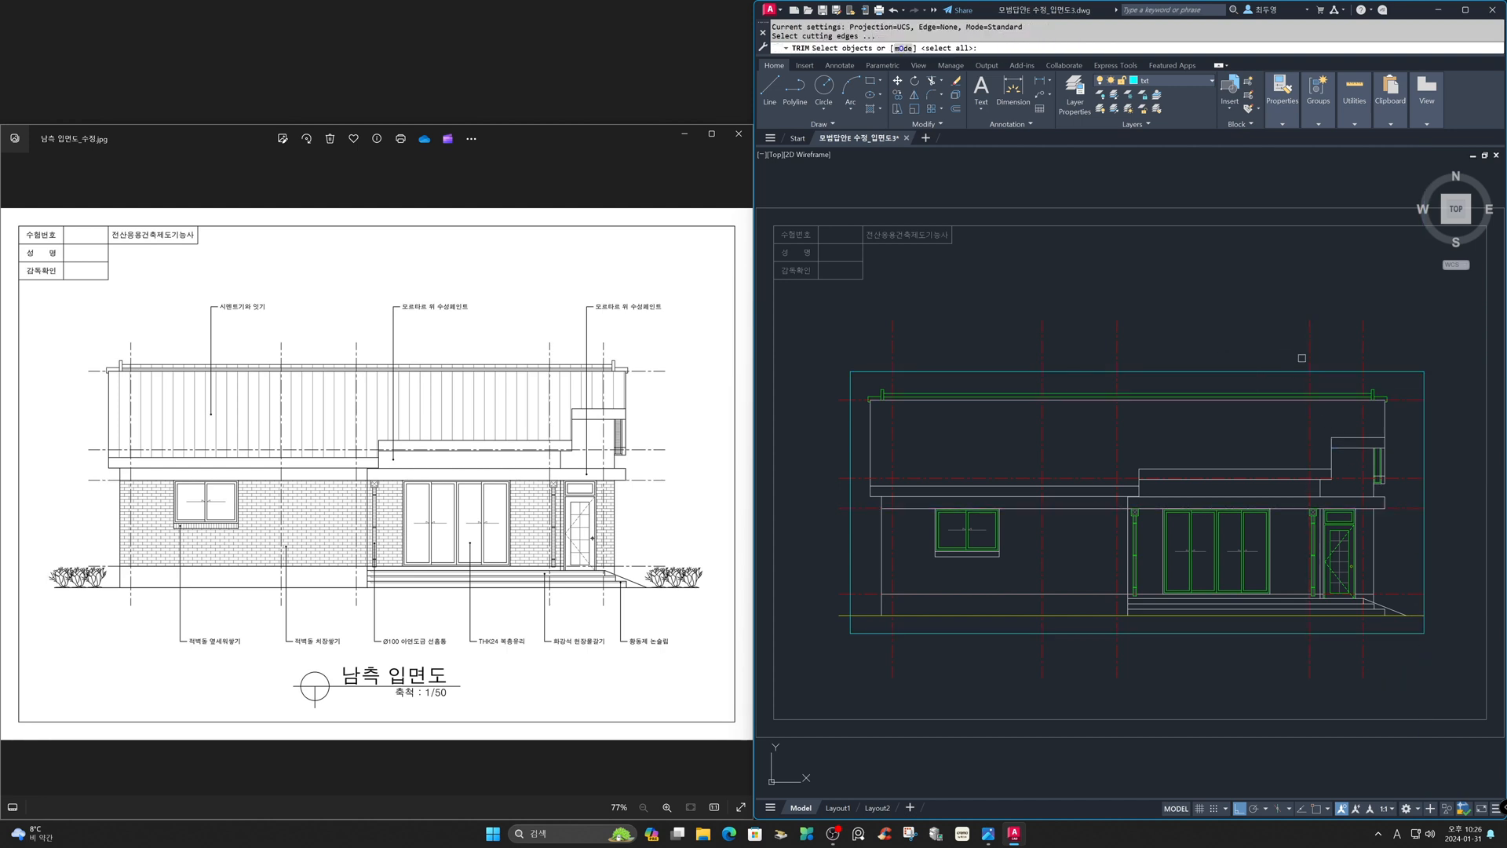
{"action": "left_click", "coordinate": [1445, 380]}
{"action": "left_click", "coordinate": [1408, 358]}
{"action": "left_click", "coordinate": [863, 644]}
{"action": "left_click", "coordinate": [842, 632]}
{"action": "key", "text": "space"}
{"action": "left_click", "coordinate": [858, 648]}
{"action": "left_click", "coordinate": [1413, 696]}
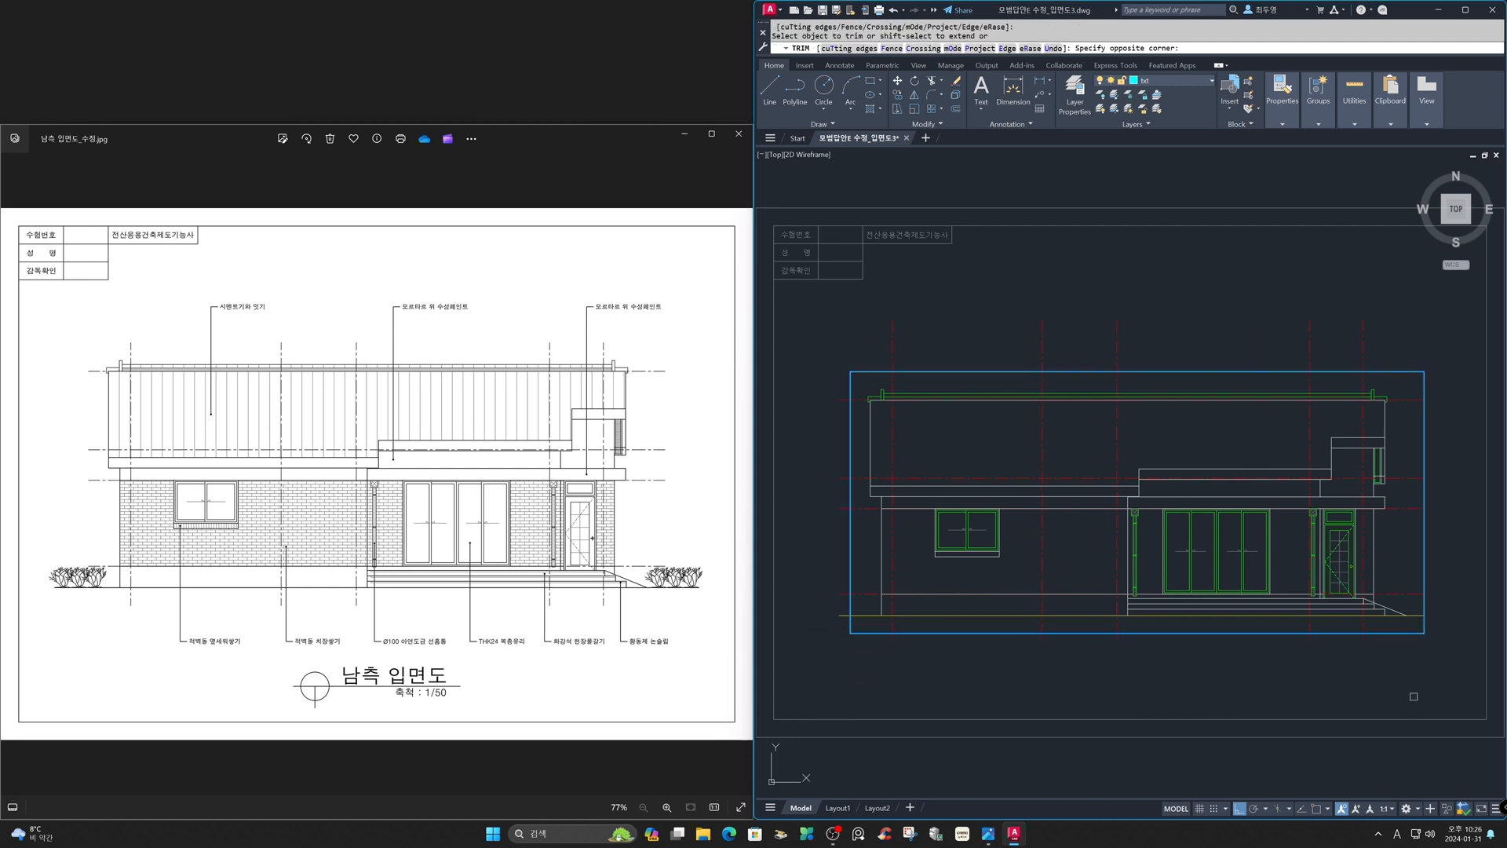
{"action": "left_click", "coordinate": [1423, 407]}
{"action": "left_click", "coordinate": [1423, 481]}
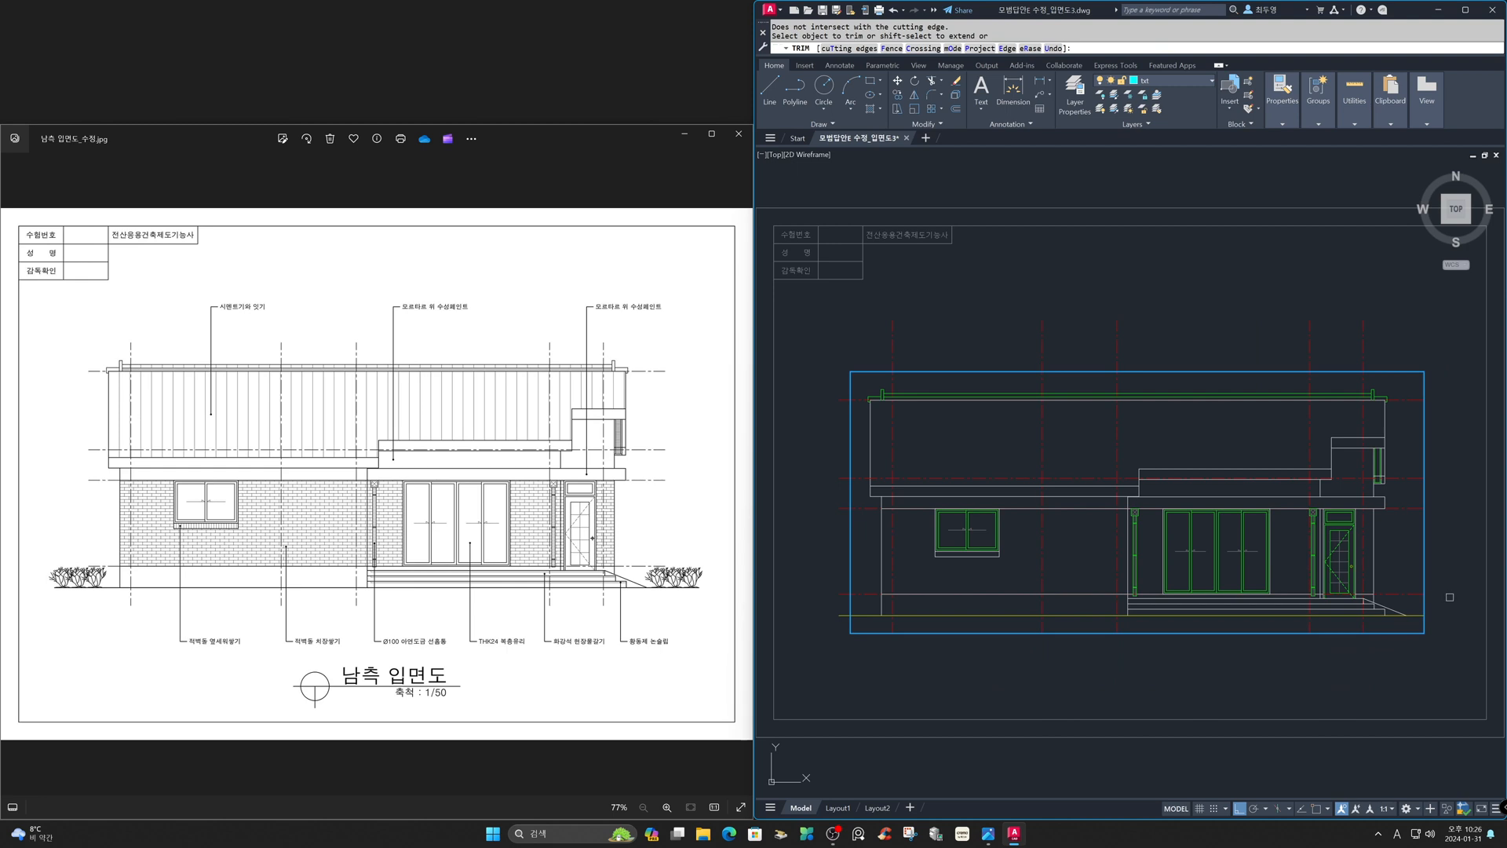
{"action": "left_click", "coordinate": [1417, 605], "text": "shift"}
{"action": "left_click", "coordinate": [1407, 457], "text": "shift"}
{"action": "left_click", "coordinate": [1415, 436], "text": "shift"}
{"action": "left_click", "coordinate": [1413, 407], "text": "shift"}
{"action": "left_click", "coordinate": [1399, 308]}
{"action": "left_click", "coordinate": [818, 357]}
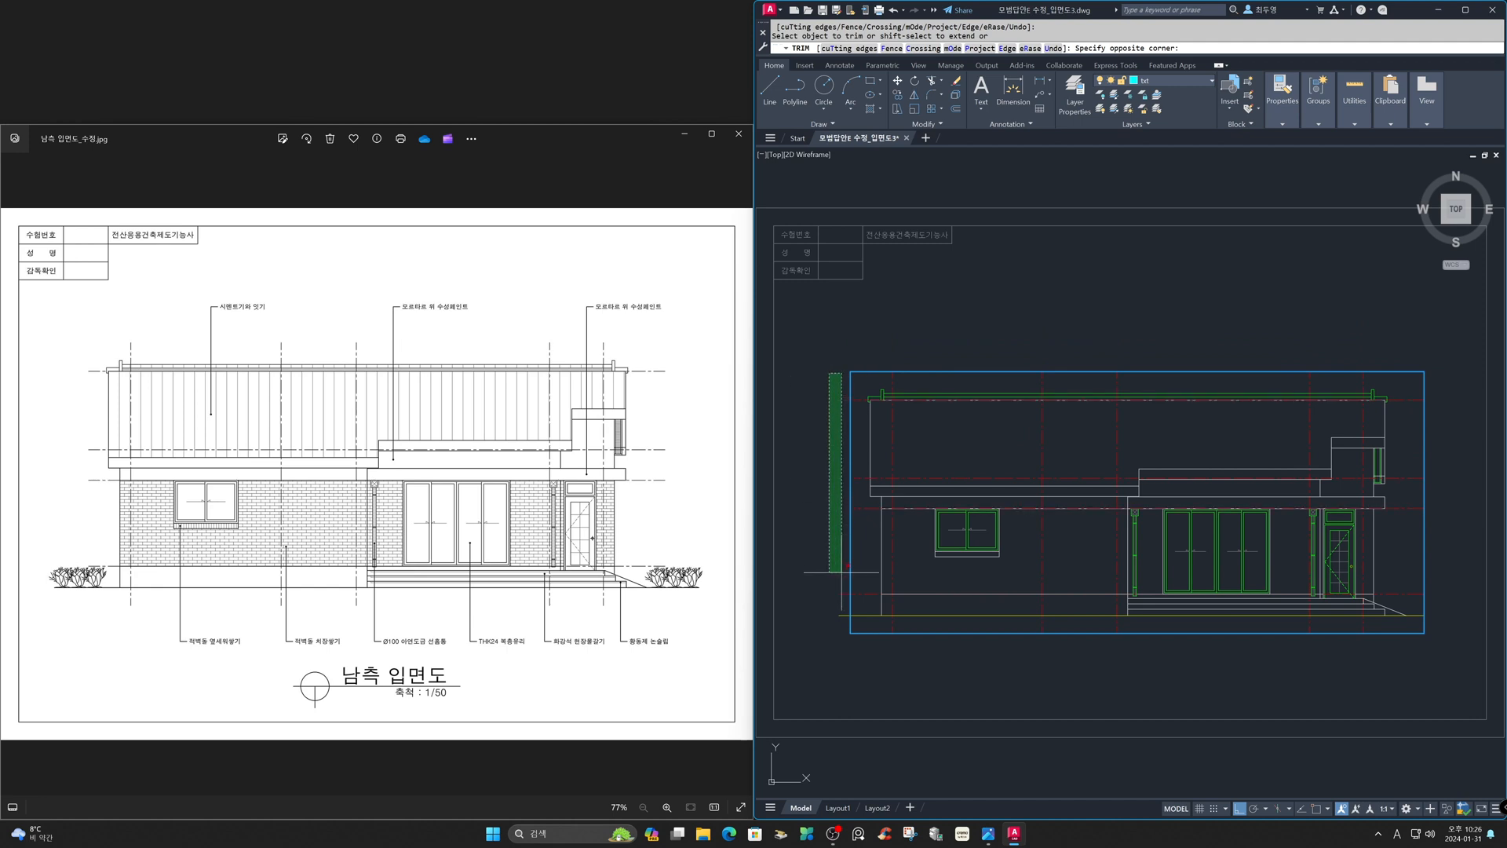
{"action": "left_click", "coordinate": [844, 628]}
{"action": "key", "text": "Return"}
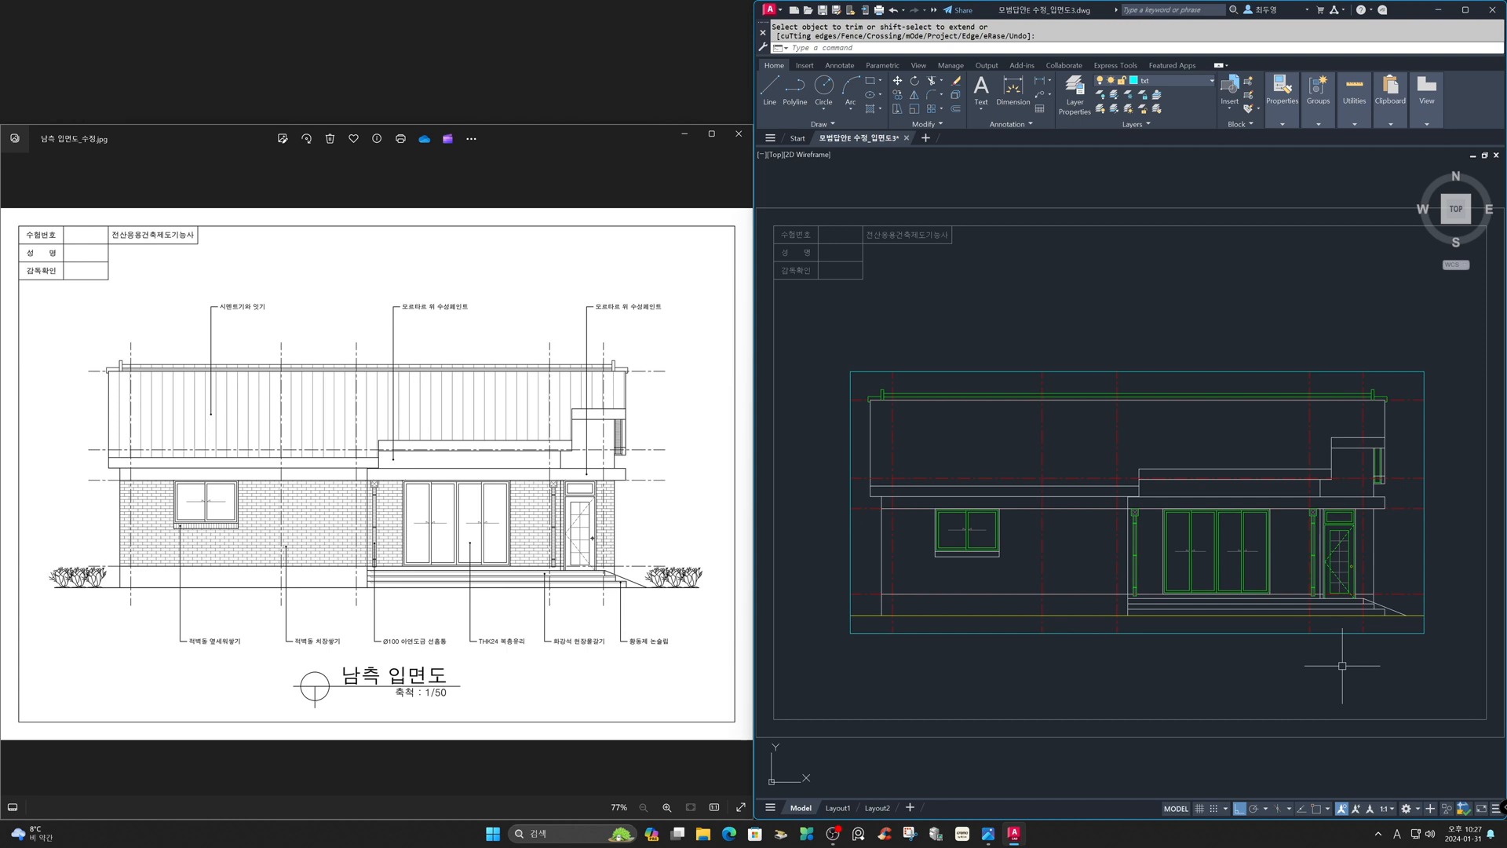
- Move the framed elevation so the frame's midpoint aligns with the midpoint of the sheet border, using Mid Between 2 Points snaps
{"action": "key", "text": "Escape"}
{"action": "type", "text": "m"}
{"action": "key", "text": "Return"}
{"action": "left_click", "coordinate": [1444, 662]}
{"action": "left_click", "coordinate": [821, 364]}
{"action": "key", "text": "Return"}
{"action": "right_click", "coordinate": [821, 365], "text": "shift"}
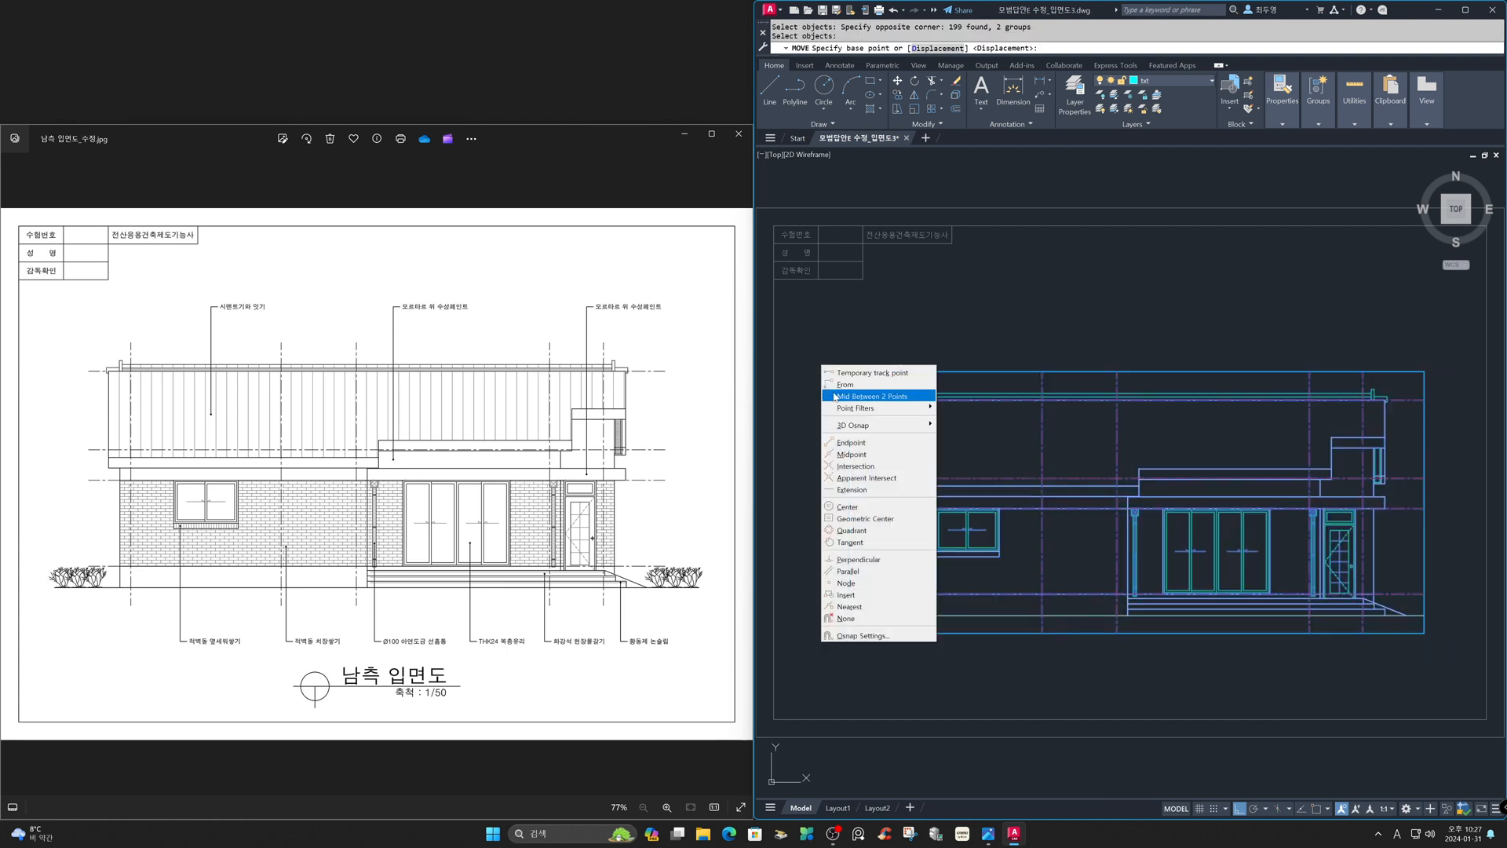
{"action": "left_click", "coordinate": [838, 397]}
{"action": "key", "text": "F3"}
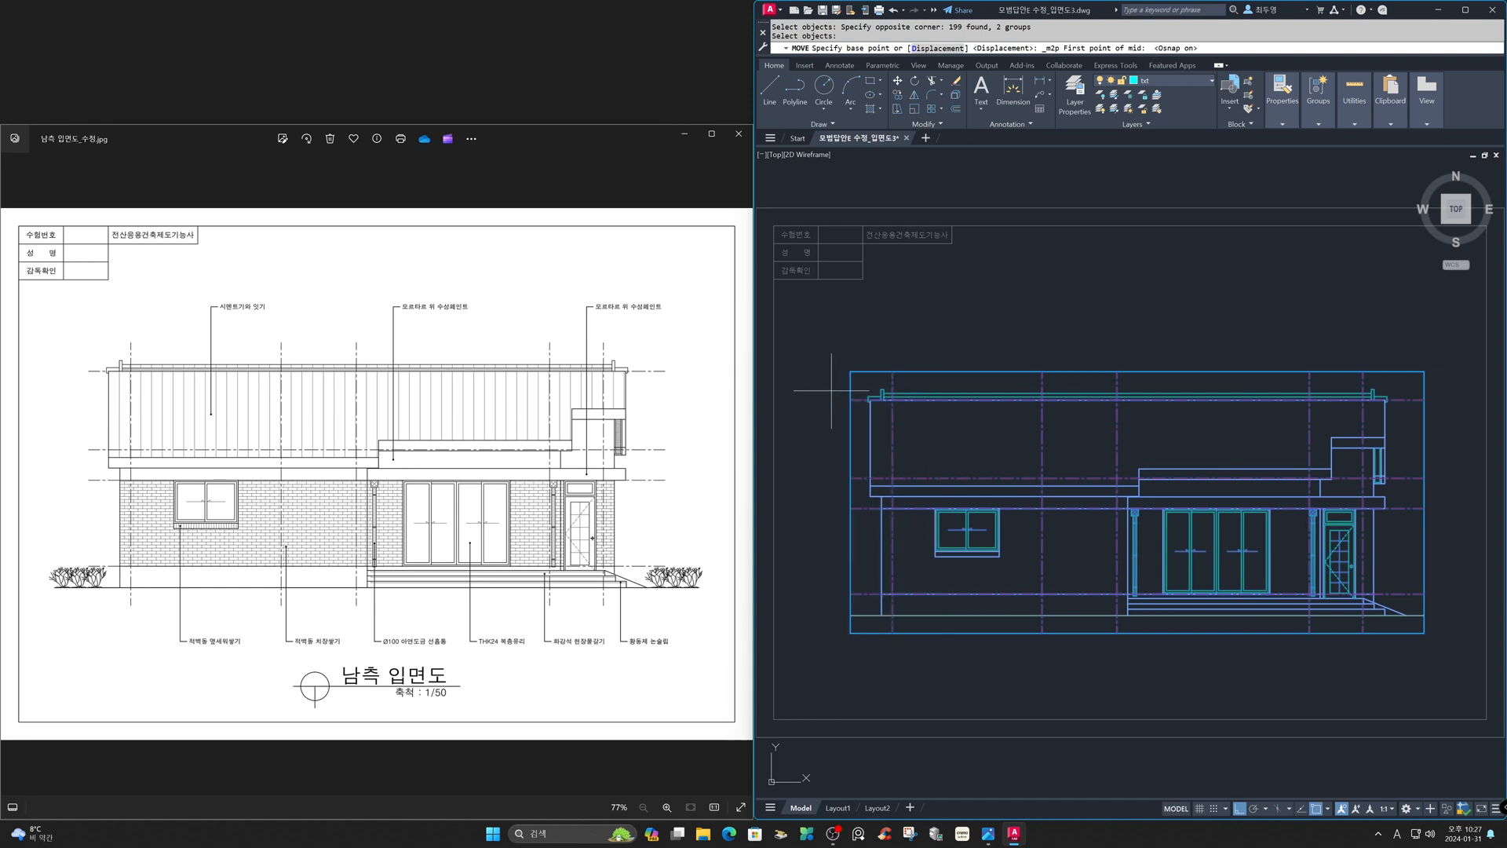
{"action": "left_click", "coordinate": [850, 371]}
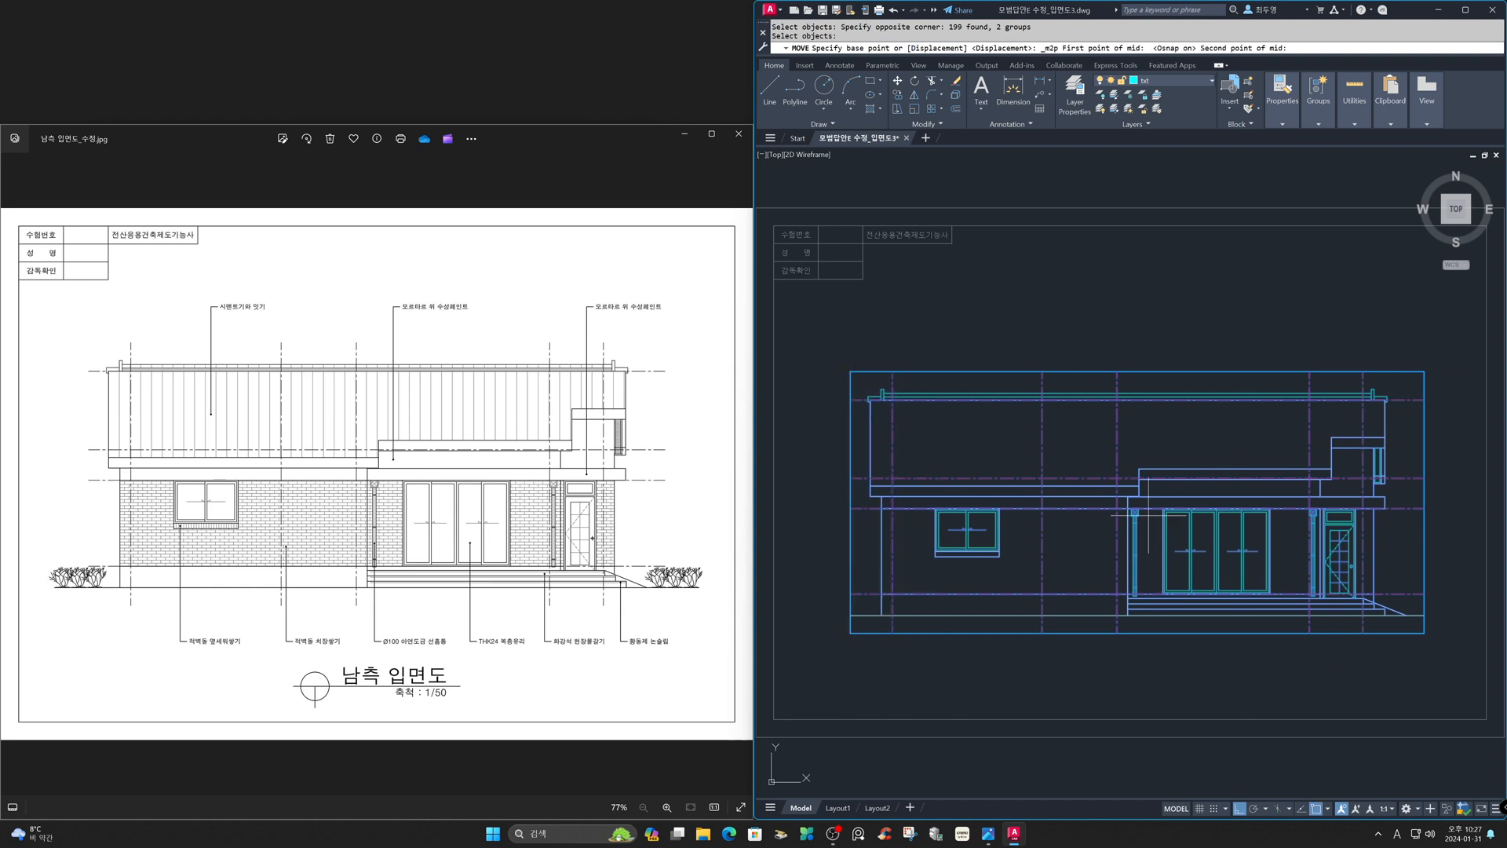
{"action": "left_click", "coordinate": [1424, 633]}
{"action": "right_click", "coordinate": [1327, 667], "text": "shift"}
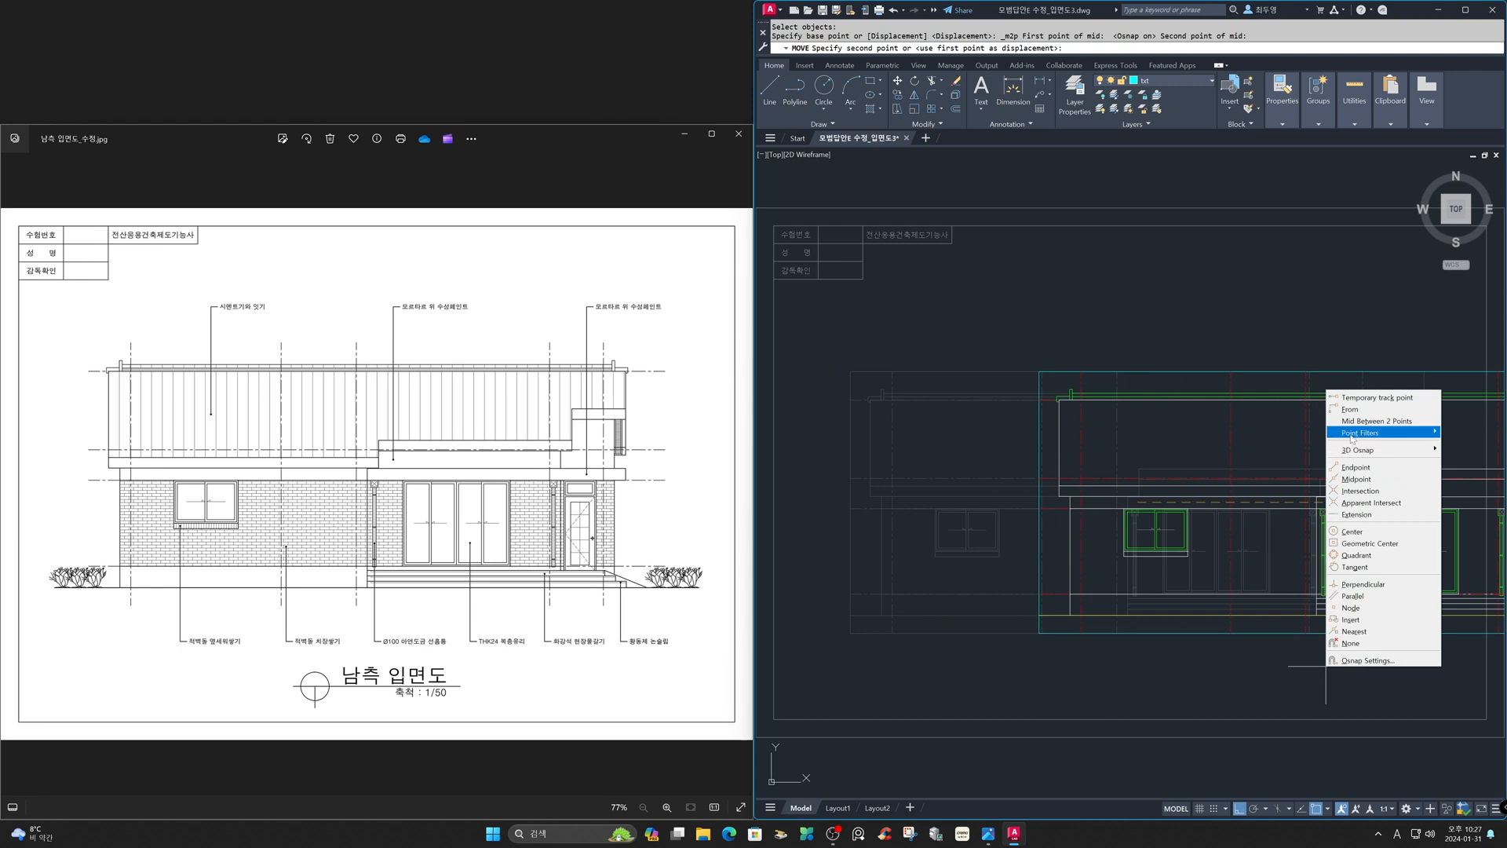
{"action": "left_click", "coordinate": [1376, 421]}
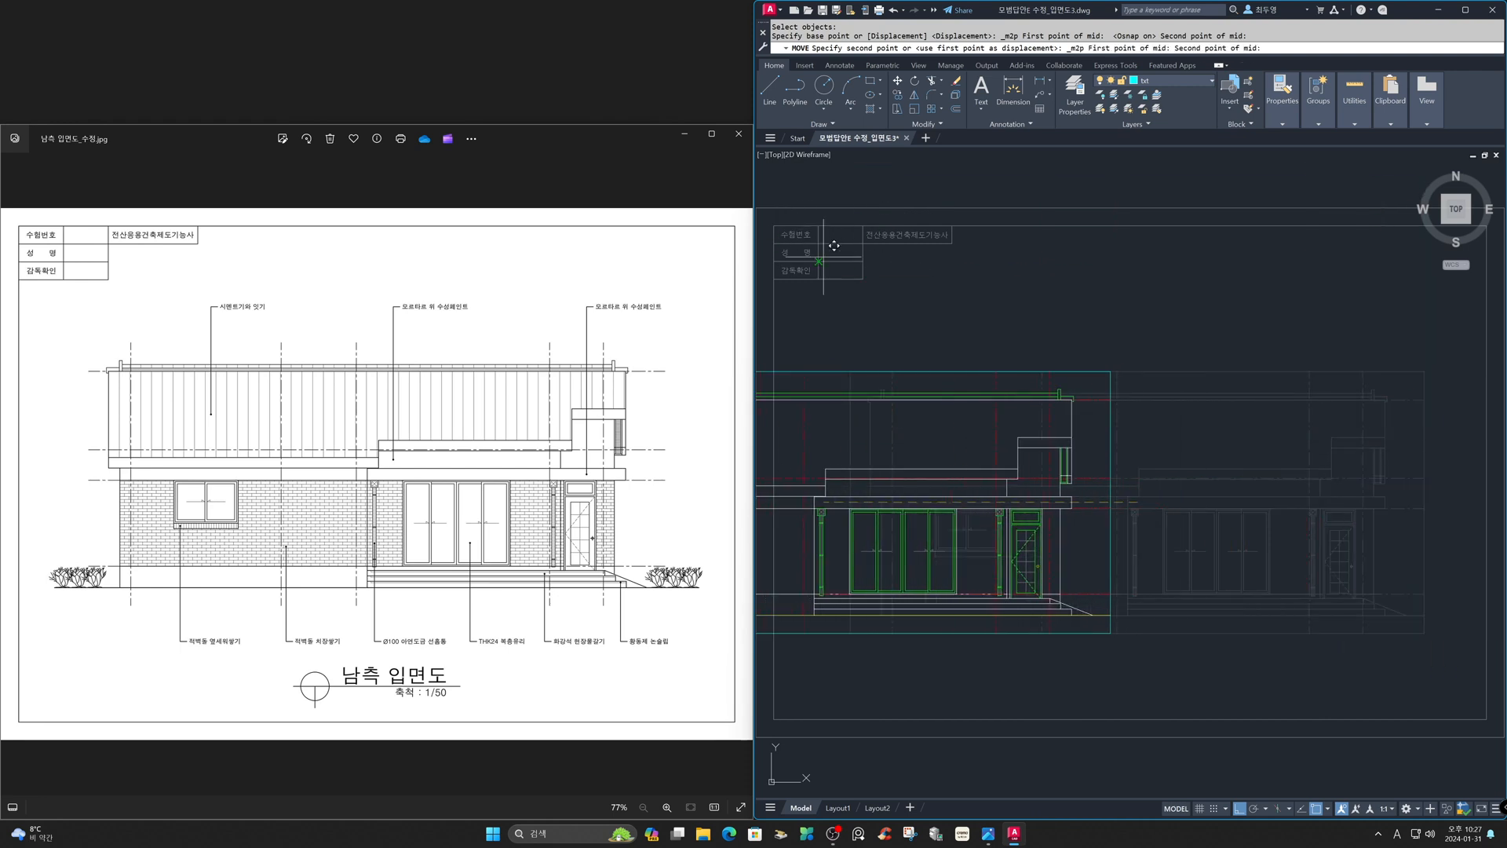
{"action": "left_click", "coordinate": [773, 226]}
{"action": "left_click", "coordinate": [1483, 715]}
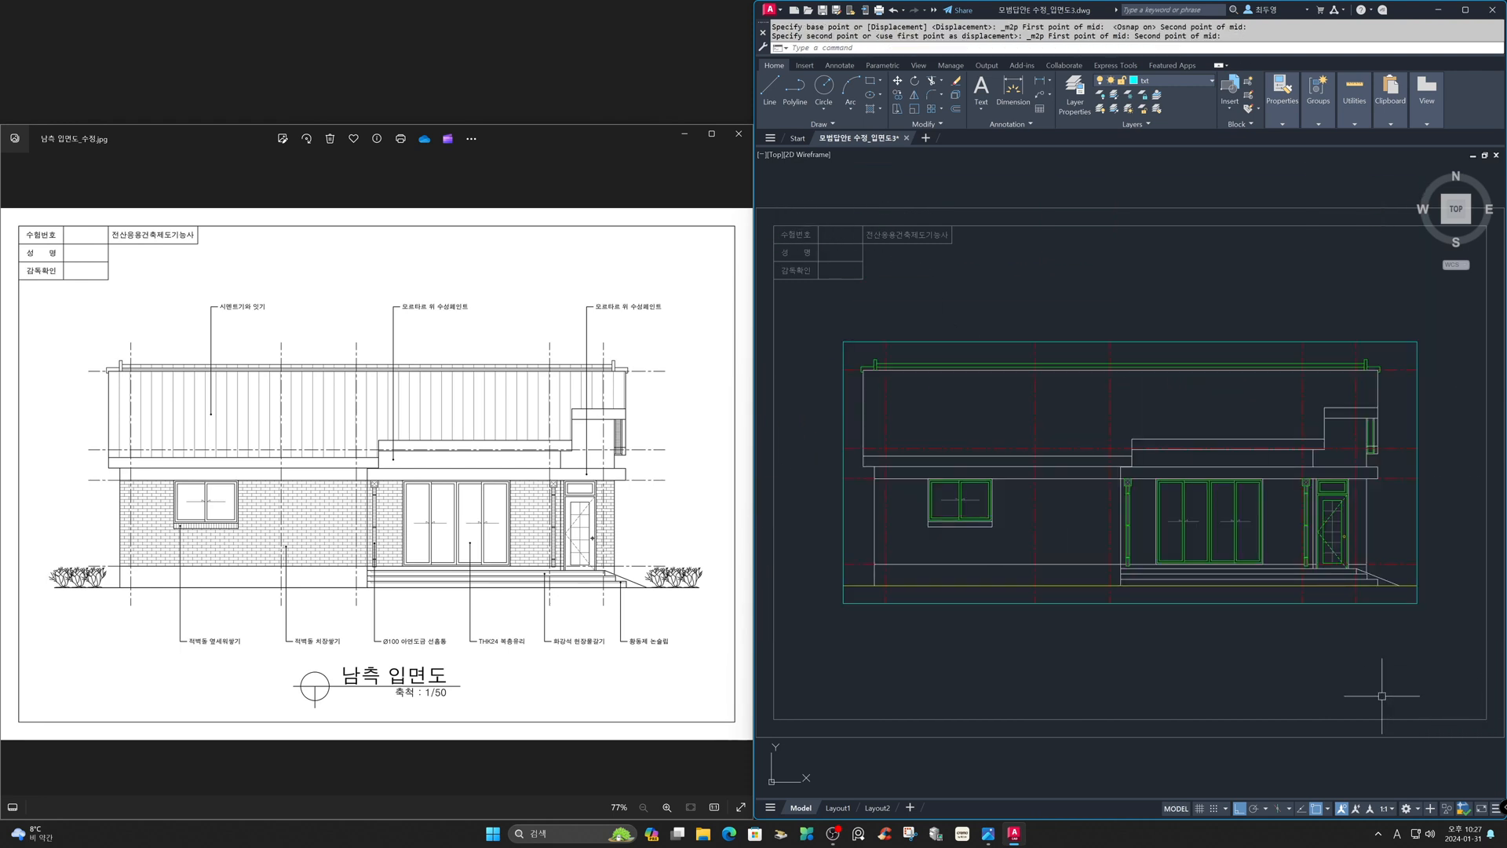
- Erase the four lines of the rectangular frame around the elevation
{"action": "type", "text": "e"}
{"action": "key", "text": "Return"}
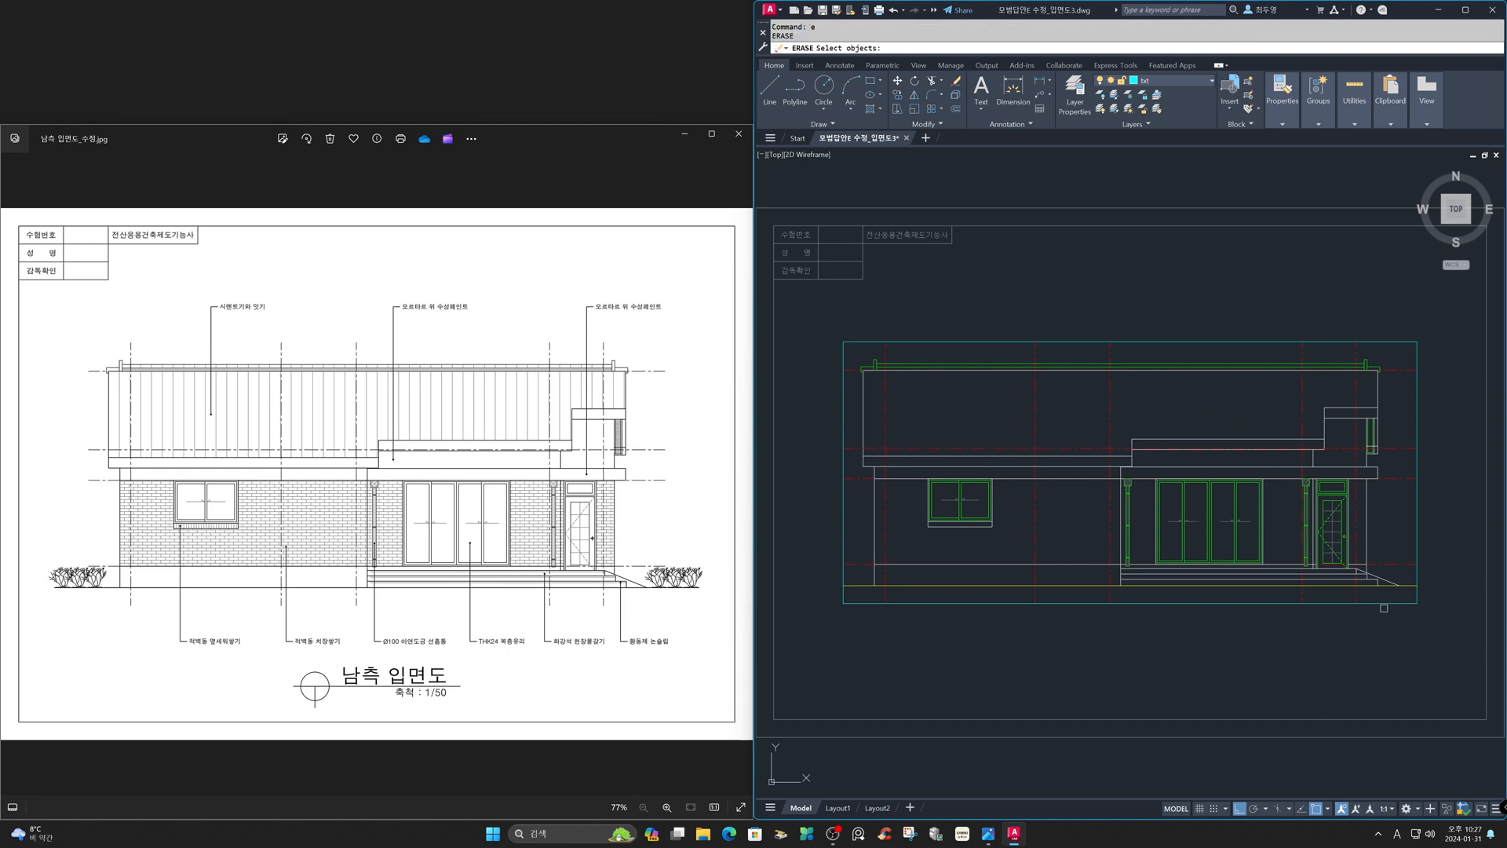
{"action": "left_click", "coordinate": [1397, 599]}
{"action": "left_click", "coordinate": [1187, 343]}
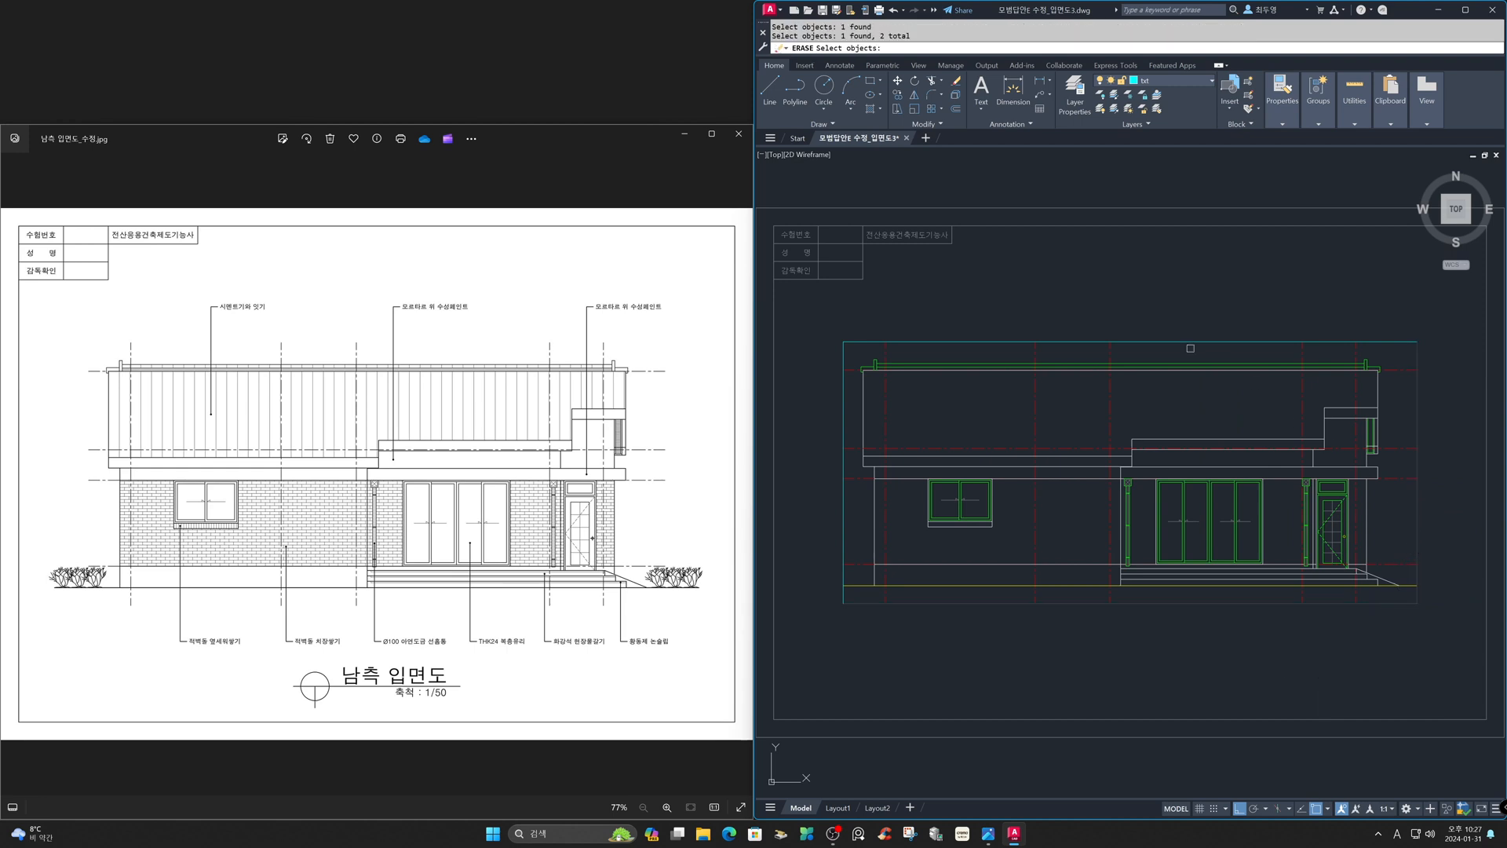
{"action": "left_click", "coordinate": [843, 397]}
{"action": "key", "text": "Return"}
- Extend the ground line at both ends to the sheet border
{"action": "type", "text": "e"}
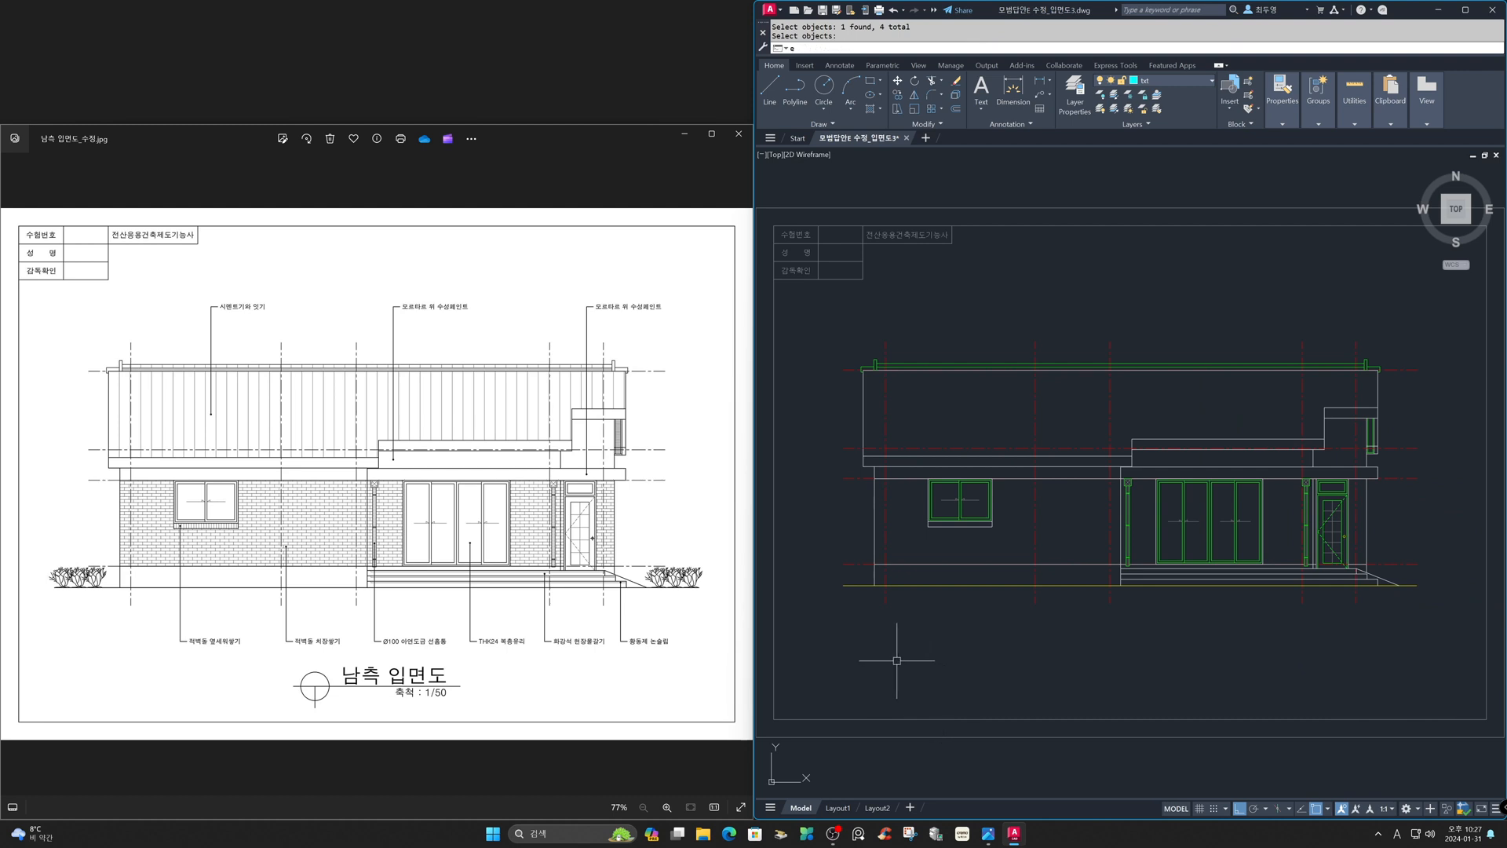
{"action": "type", "text": "x"}
{"action": "key", "text": "Return"}
{"action": "key", "text": "Return"}
{"action": "left_click", "coordinate": [847, 587]}
{"action": "left_click", "coordinate": [847, 587]}
{"action": "left_click", "coordinate": [1417, 586]}
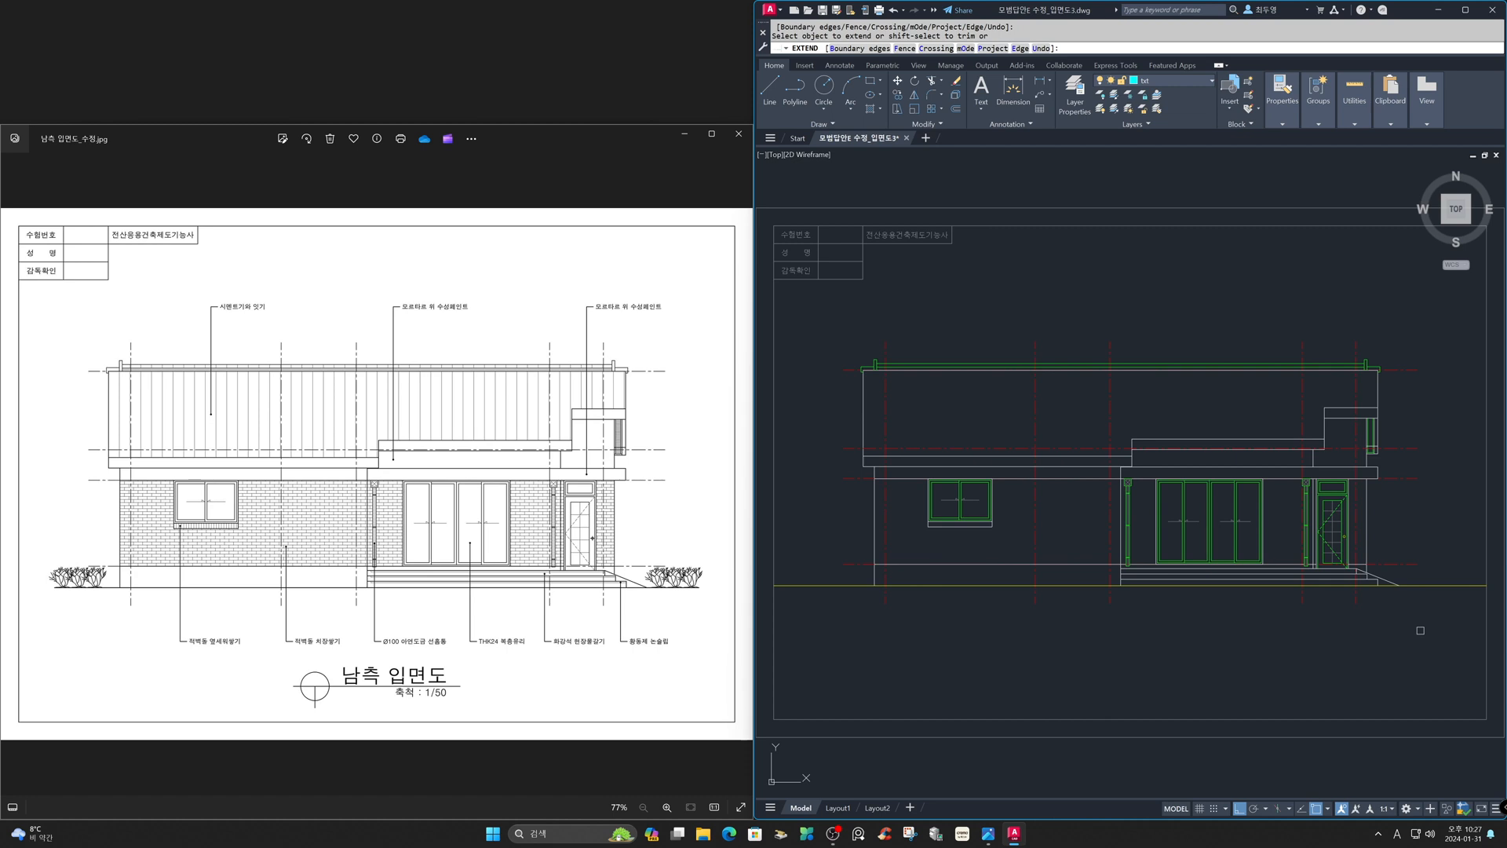
{"action": "key", "text": "Return"}
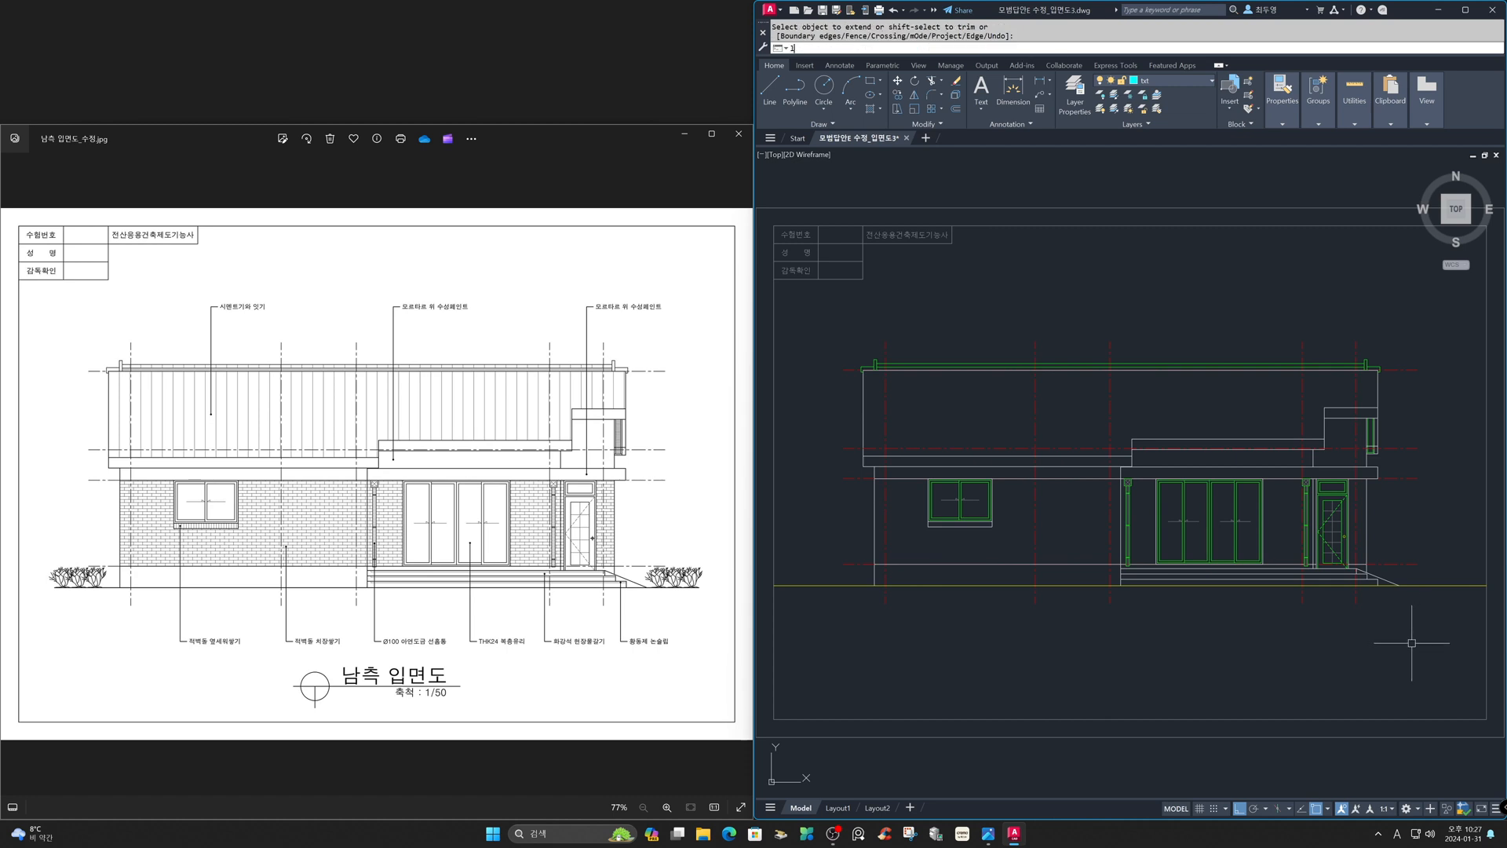
- Shorten both ends of the ground line by 1000 with Lengthen
{"action": "key", "text": "Return"}
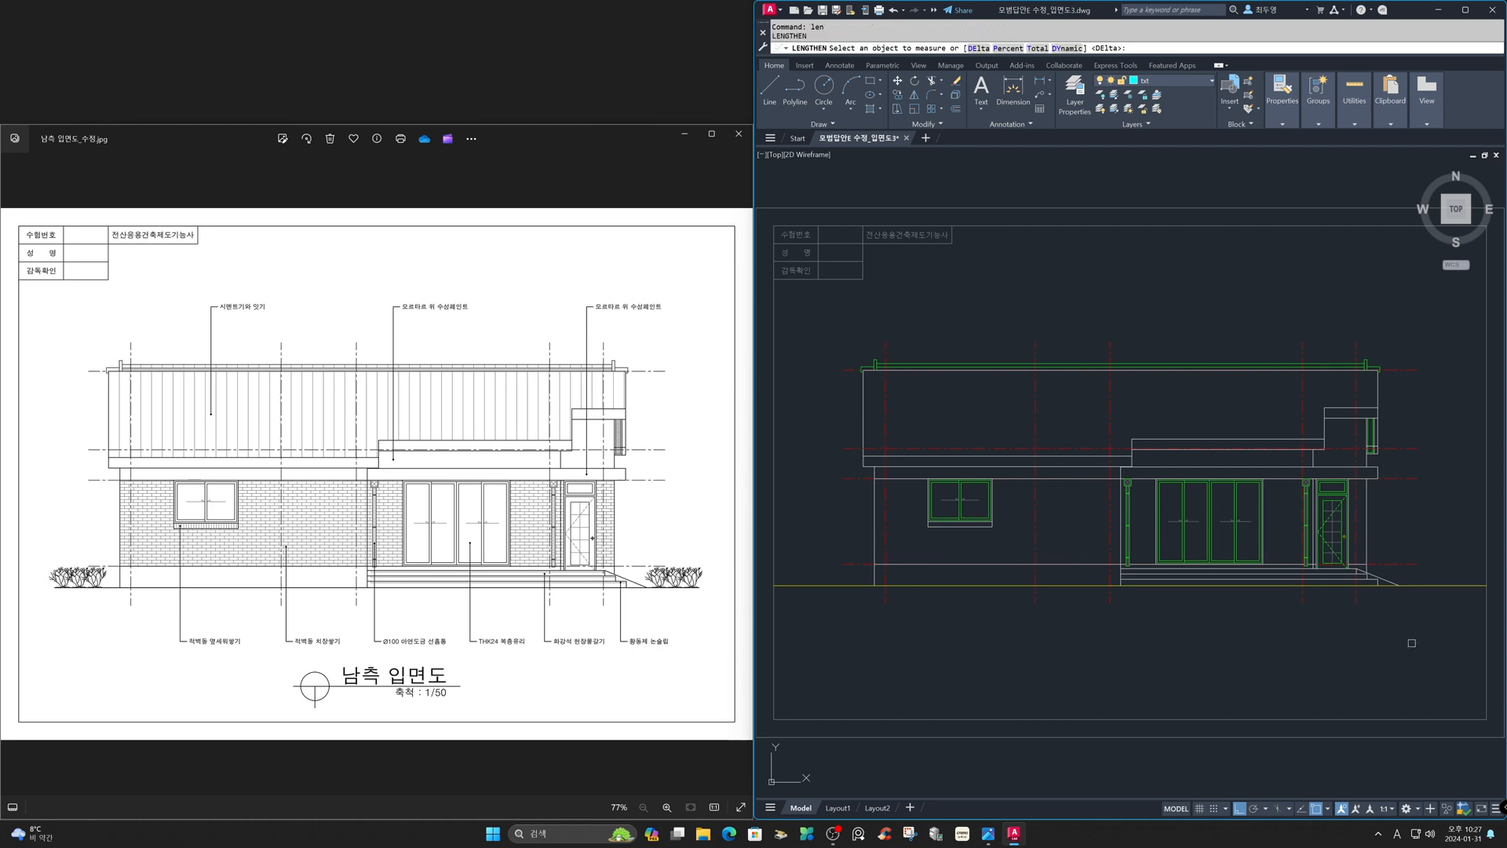
{"action": "key", "text": "Return"}
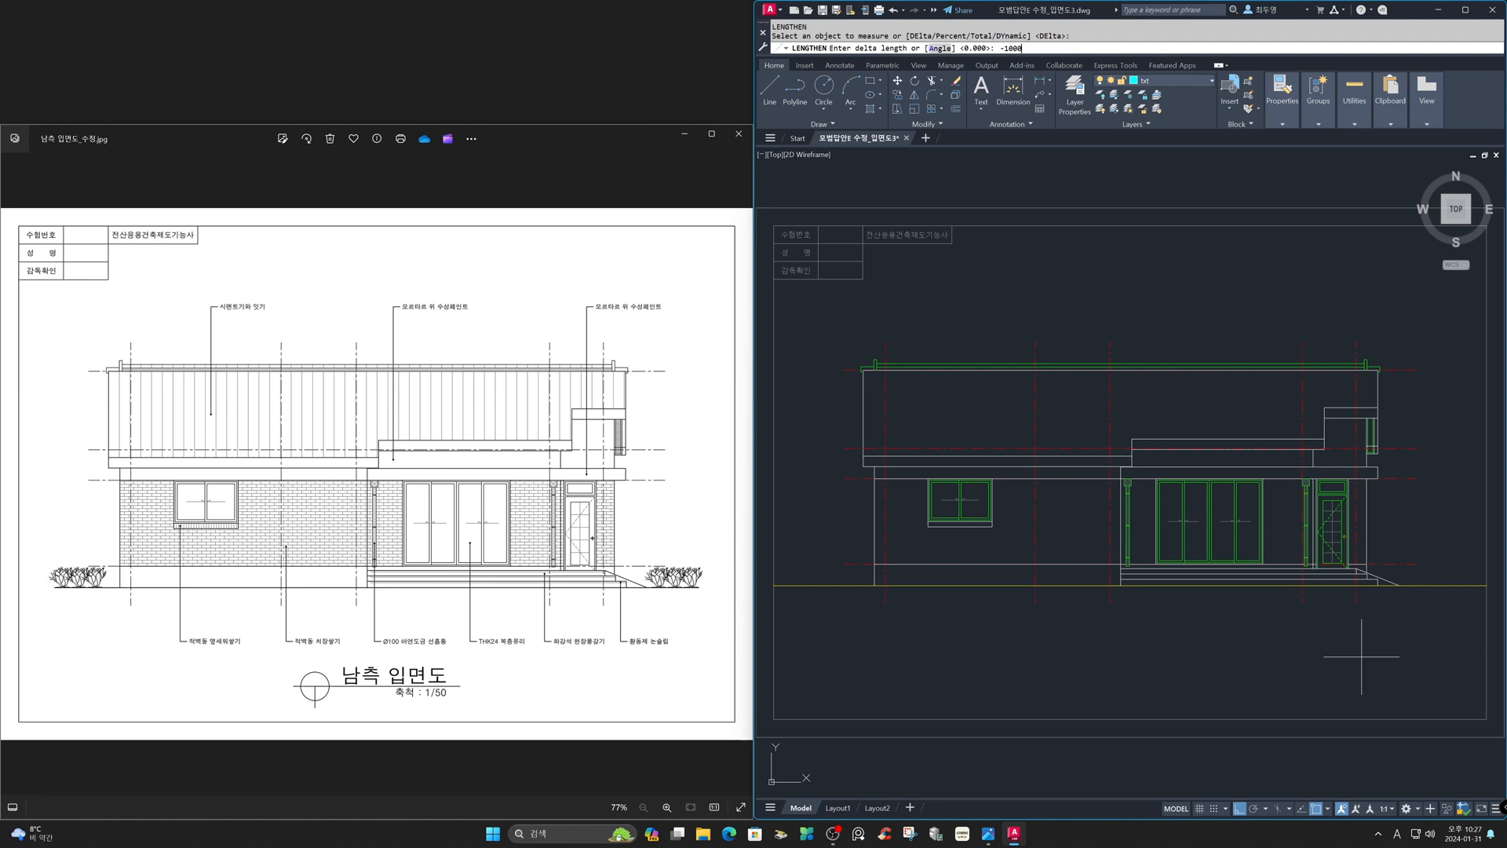
{"action": "key", "text": "Return"}
{"action": "left_click", "coordinate": [1458, 588]}
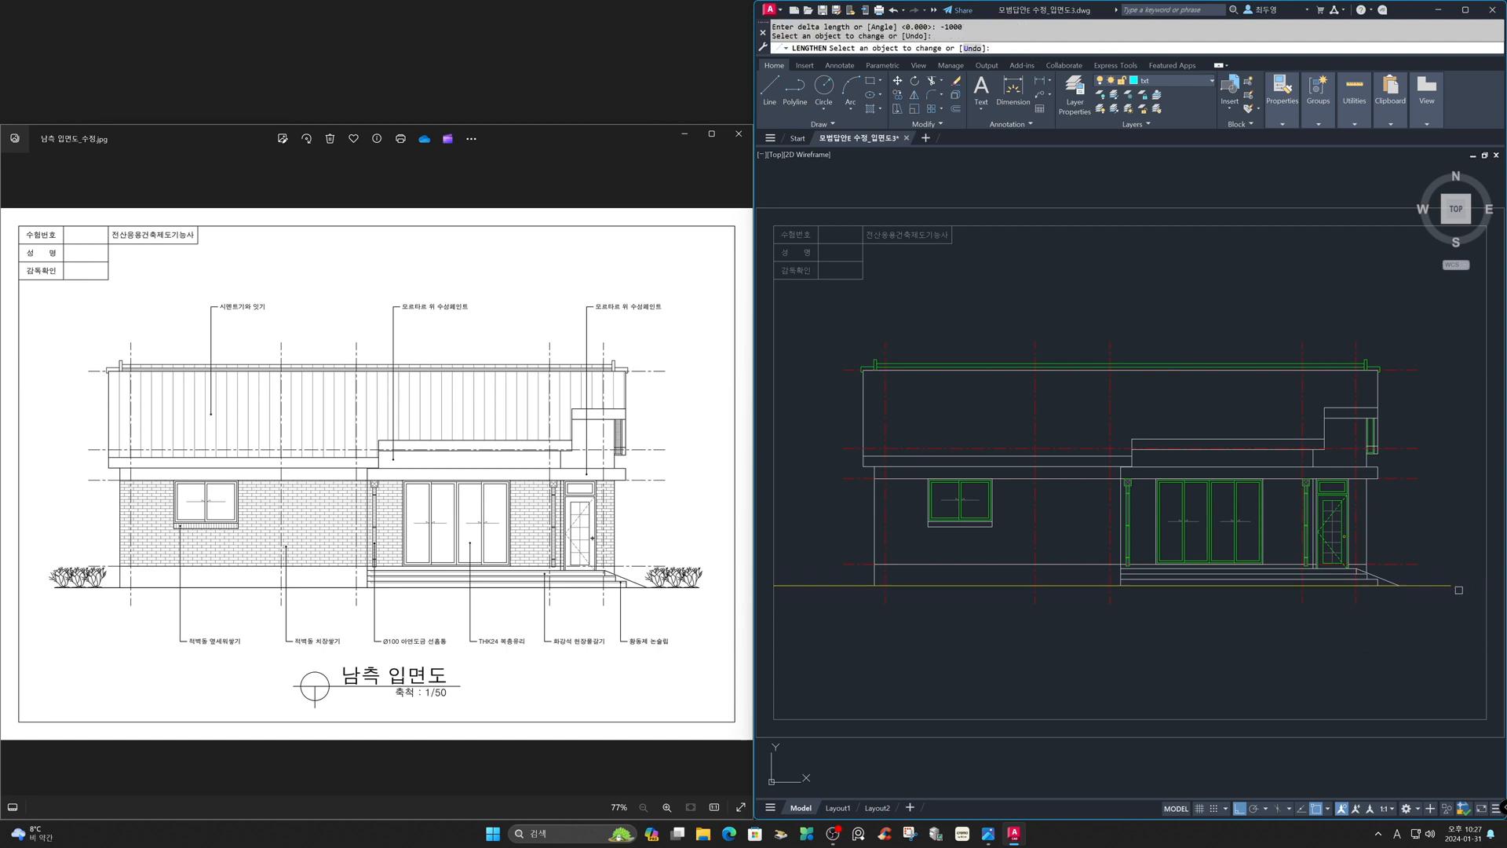
{"action": "left_click", "coordinate": [811, 585]}
{"action": "key", "text": "Return"}
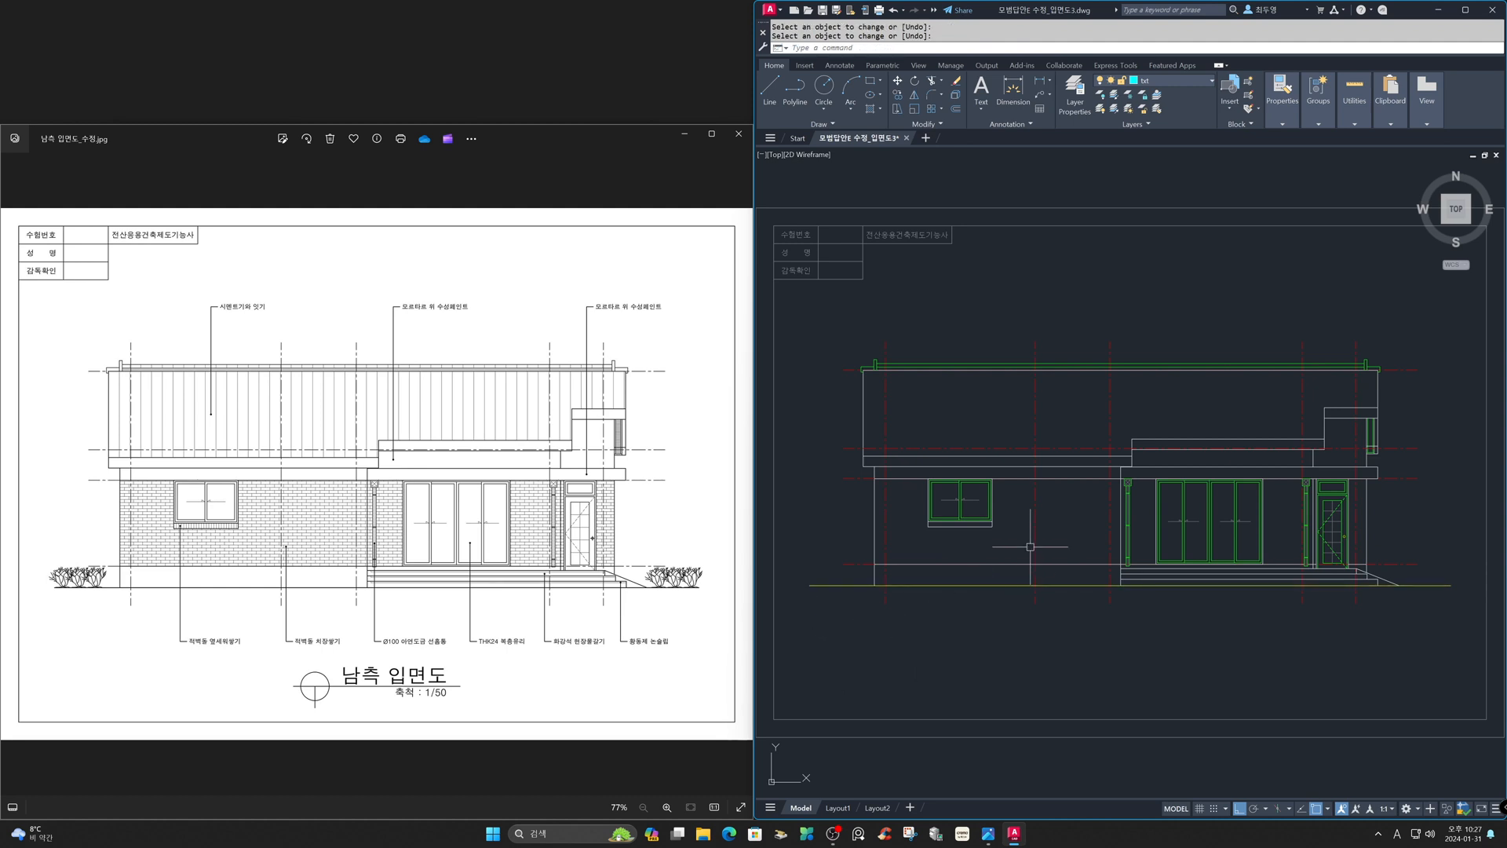
- On the fin layer, insert the Shrub - elevation block from DesignCenter's Landscaping samples beside the house's right end
{"action": "left_click", "coordinate": [1189, 79]}
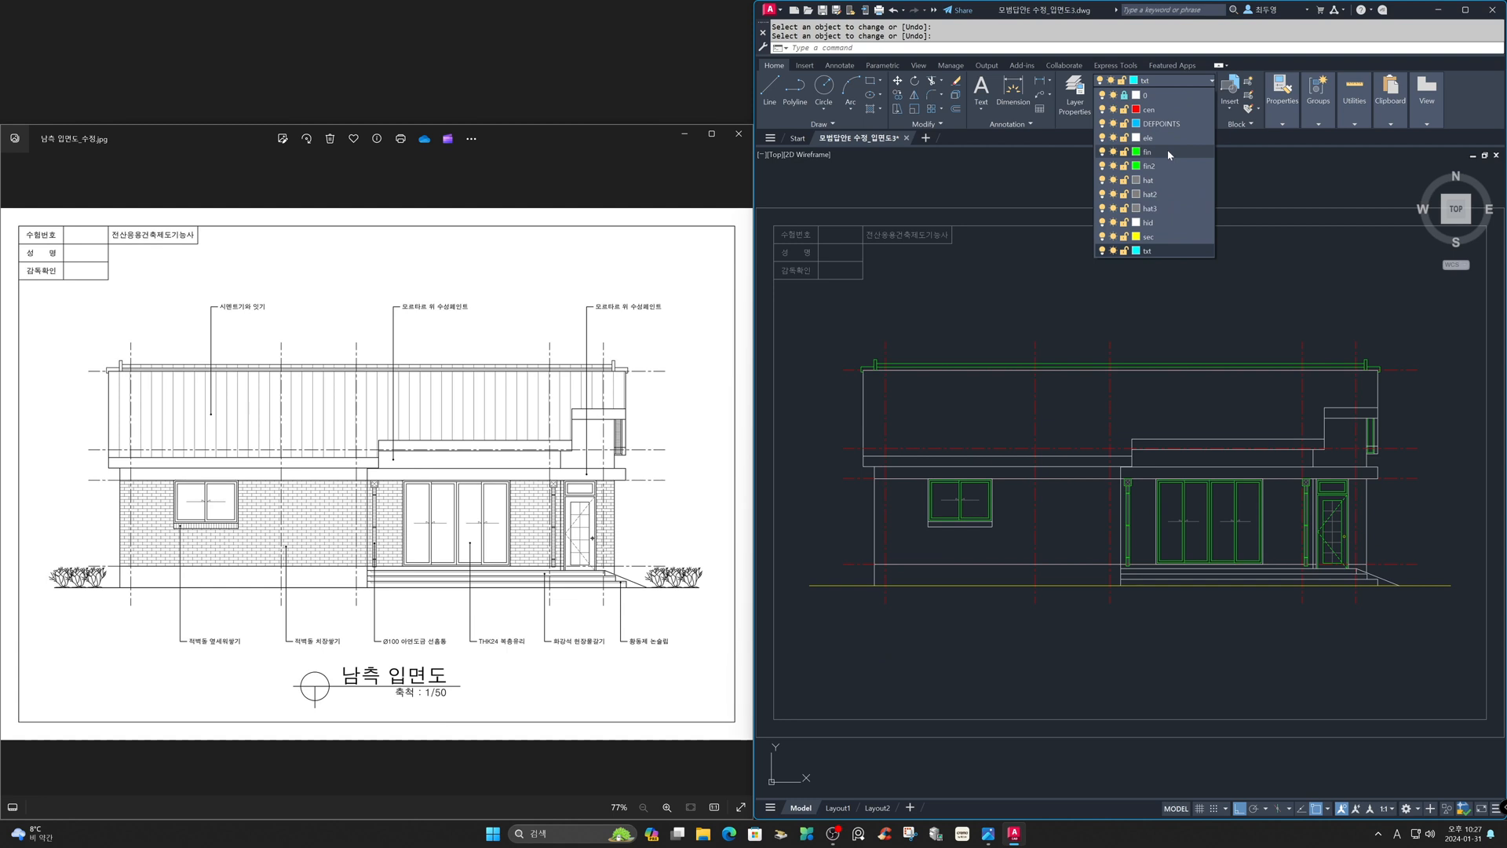
{"action": "left_click", "coordinate": [1148, 151]}
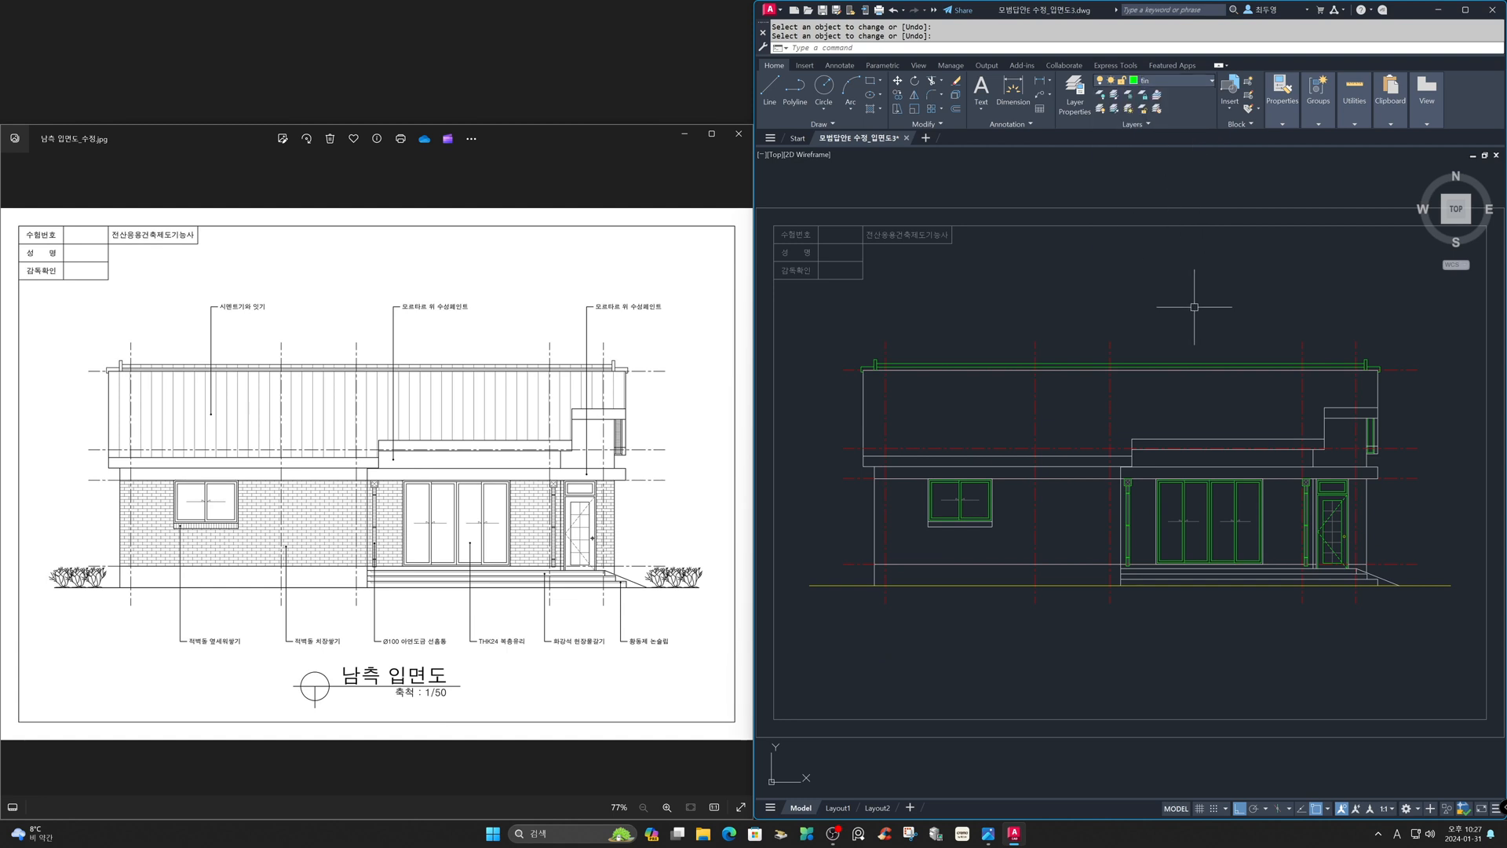
{"action": "key", "text": "Return"}
{"action": "right_click", "coordinate": [1194, 308]}
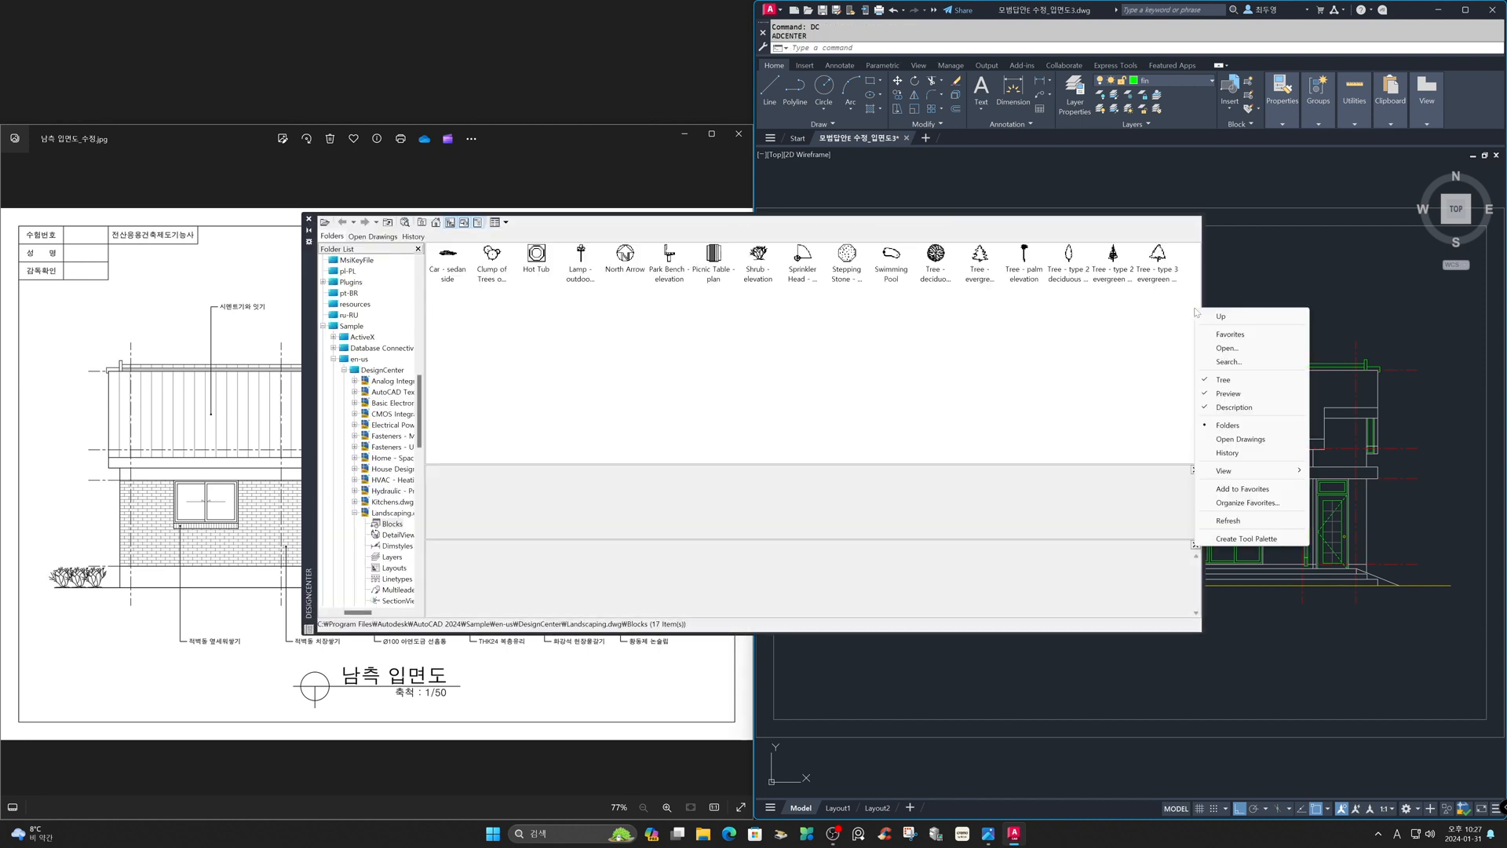
{"action": "left_click", "coordinate": [758, 259]}
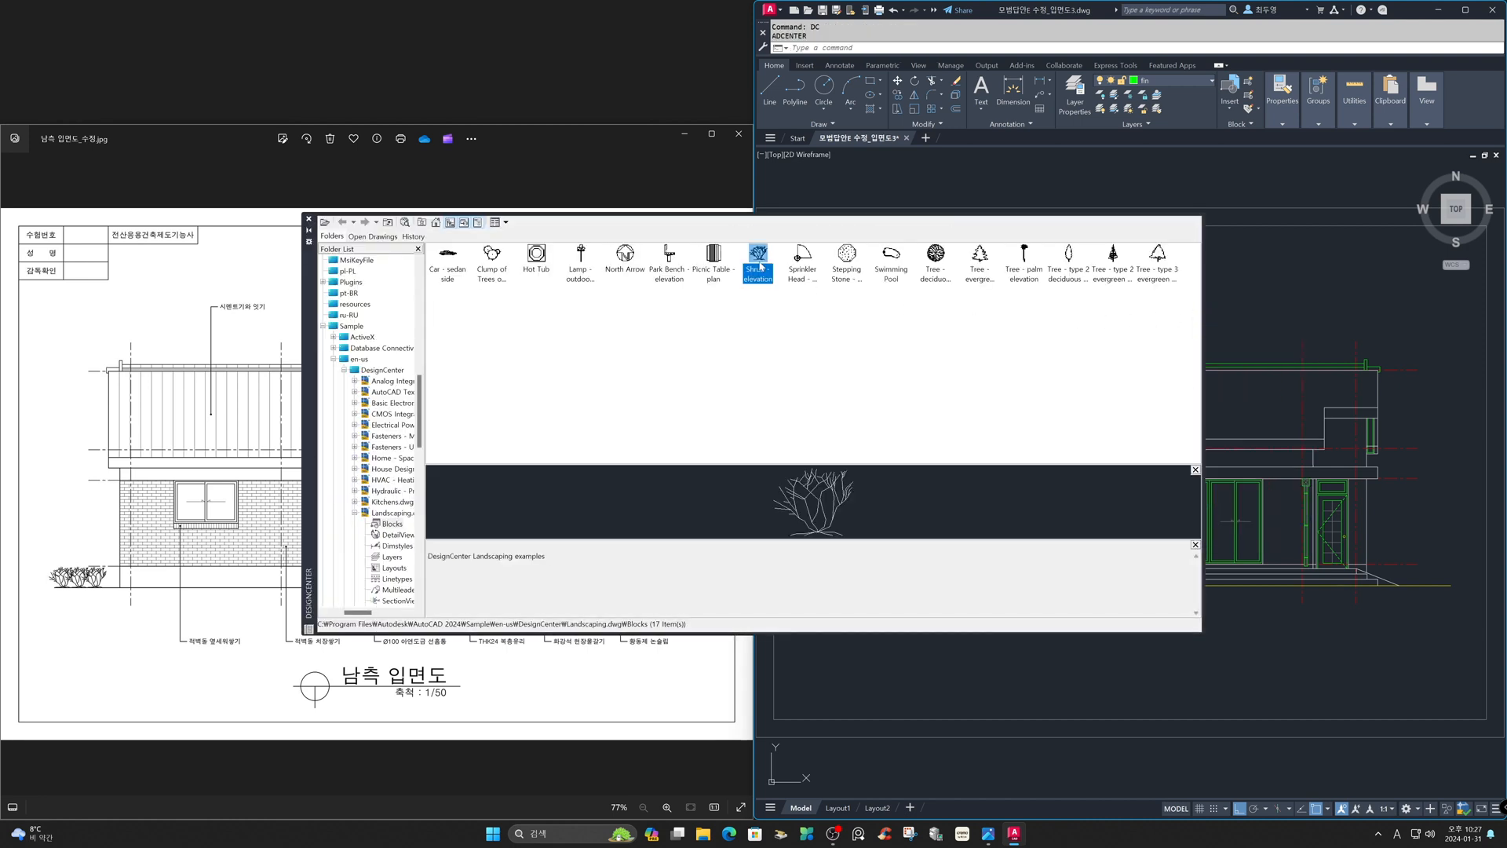
{"action": "double_click", "coordinate": [759, 263]}
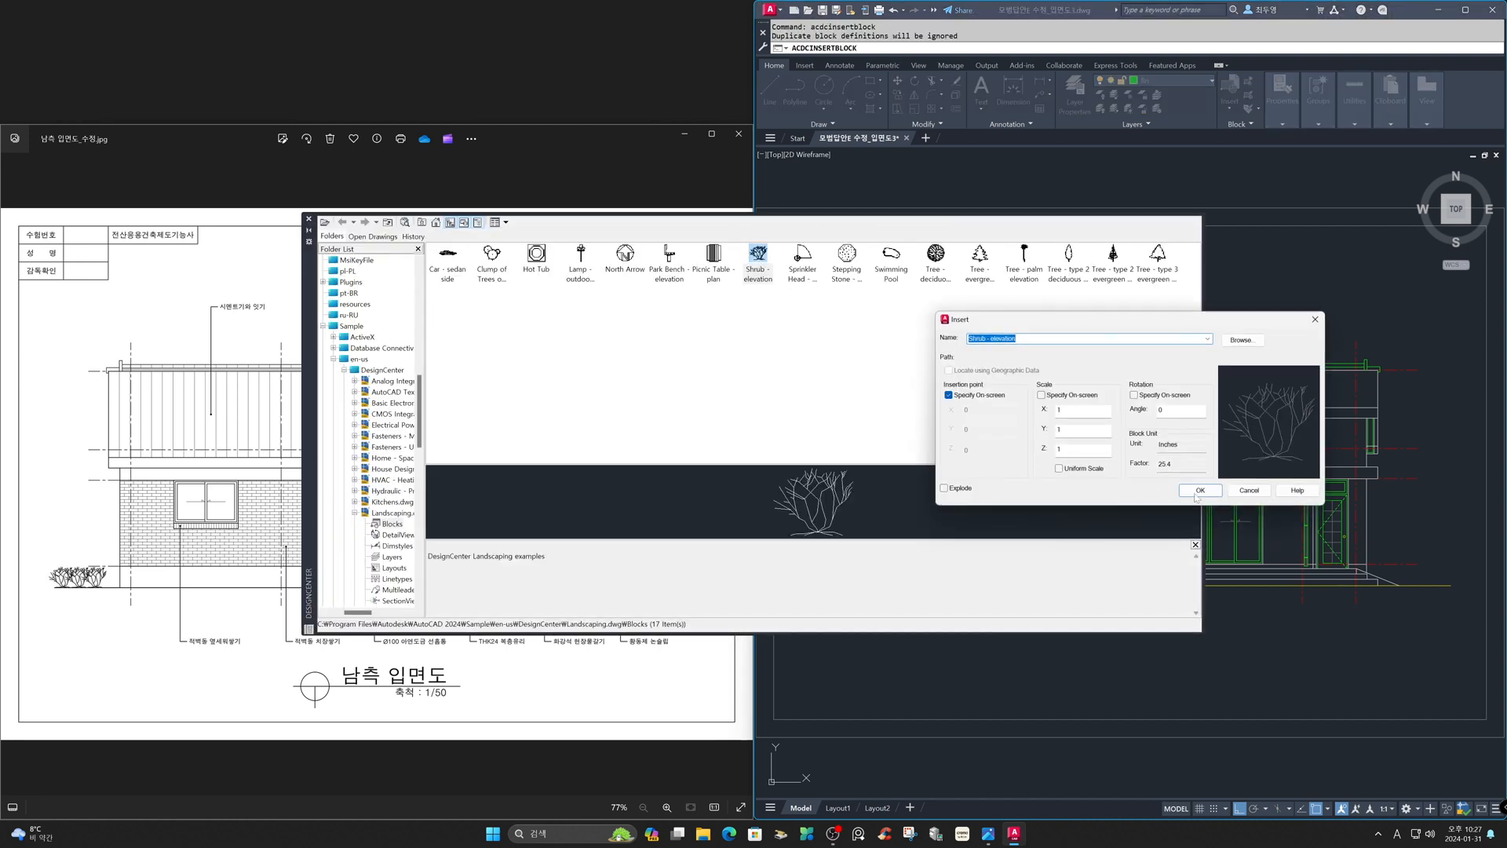
{"action": "left_click", "coordinate": [1189, 491]}
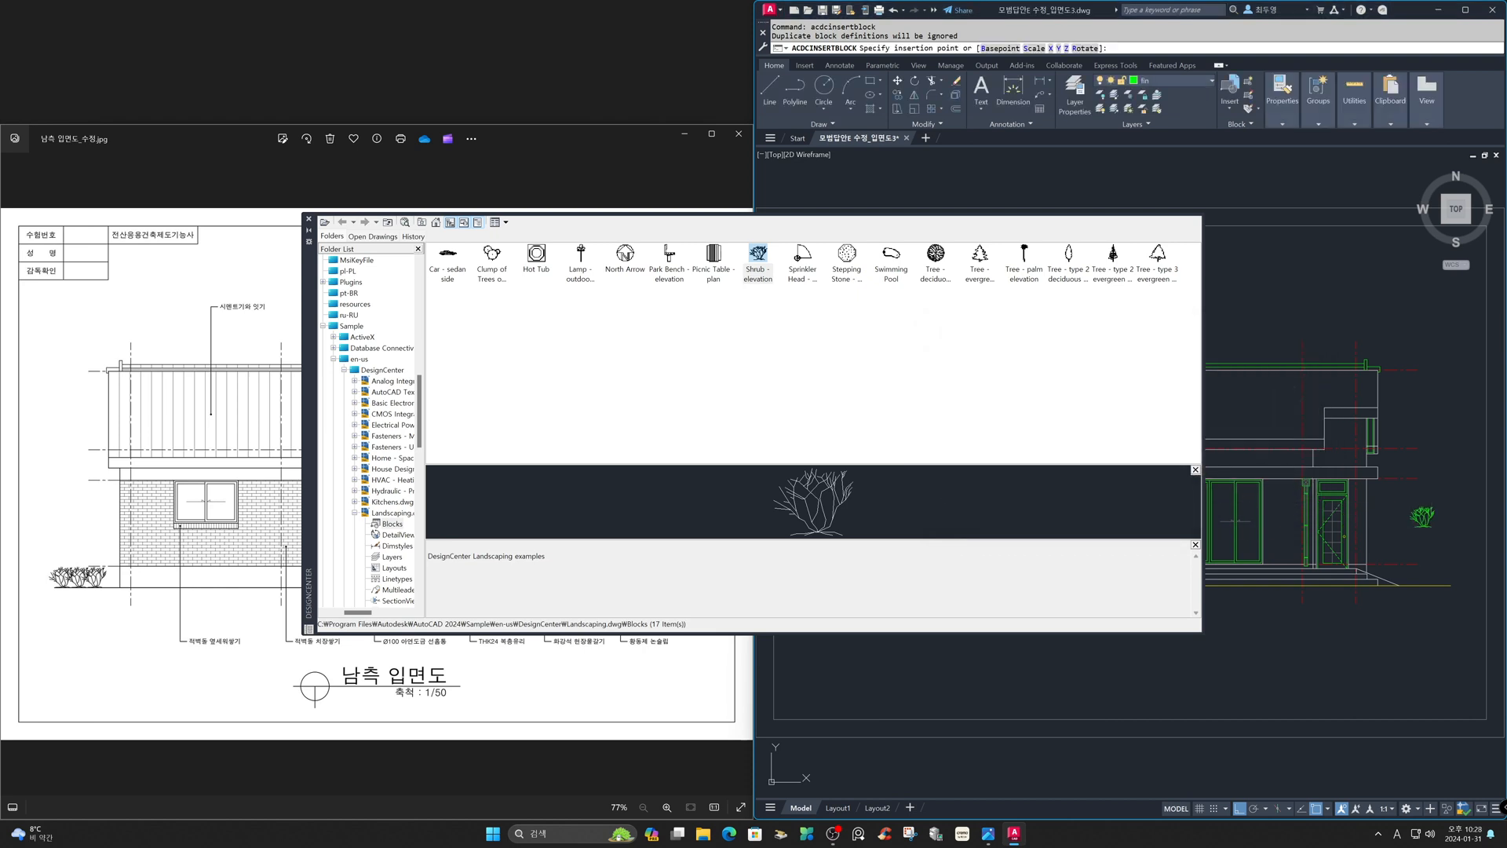
{"action": "left_click", "coordinate": [1422, 522]}
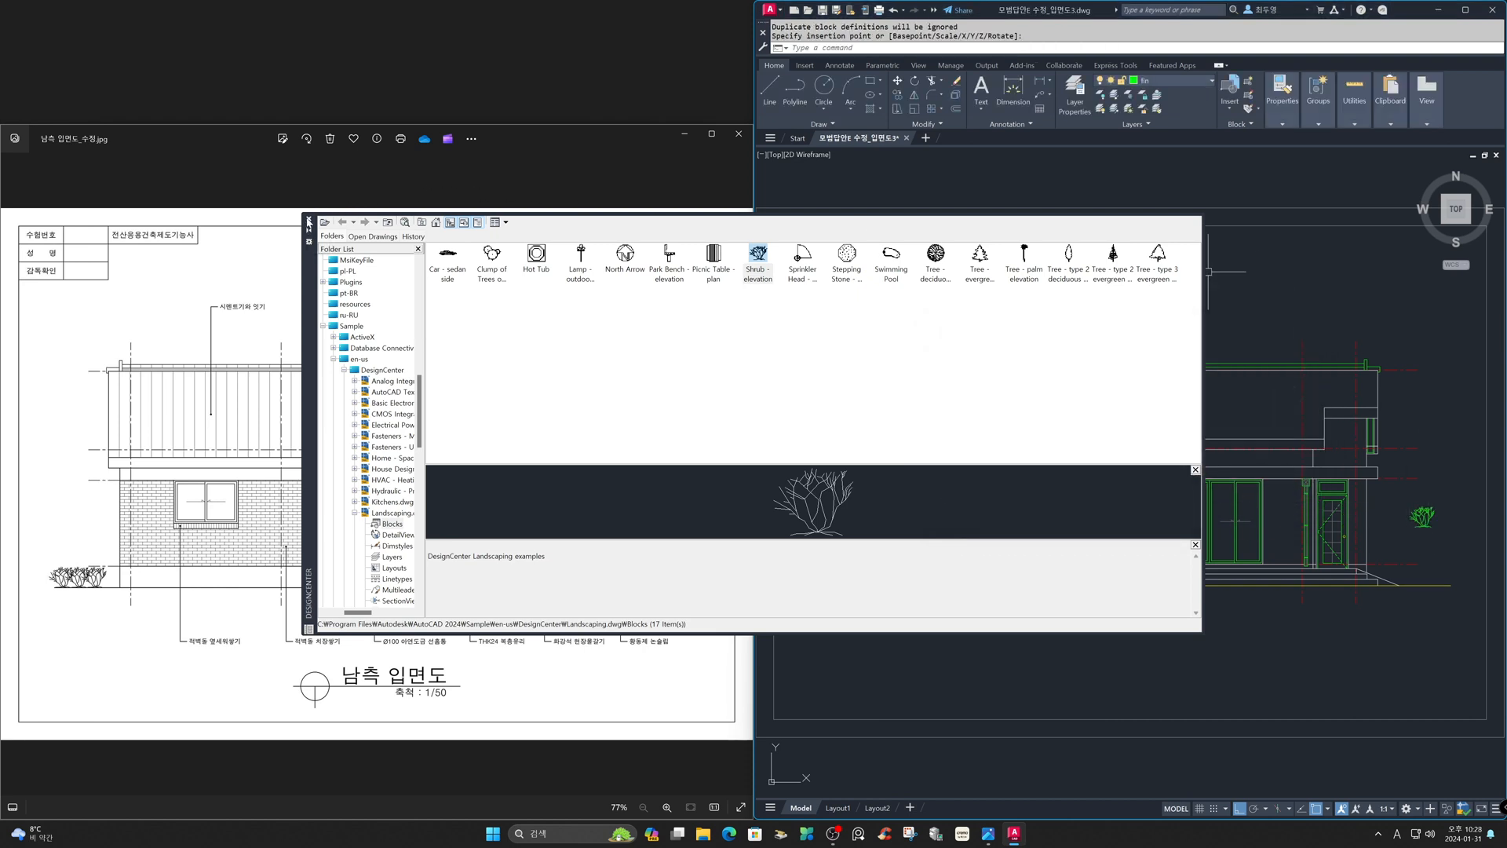
{"action": "left_click", "coordinate": [309, 223]}
- Move the shrub onto the ground line to the right of the entrance door
{"action": "type", "text": "z"}
{"action": "key", "text": "Return"}
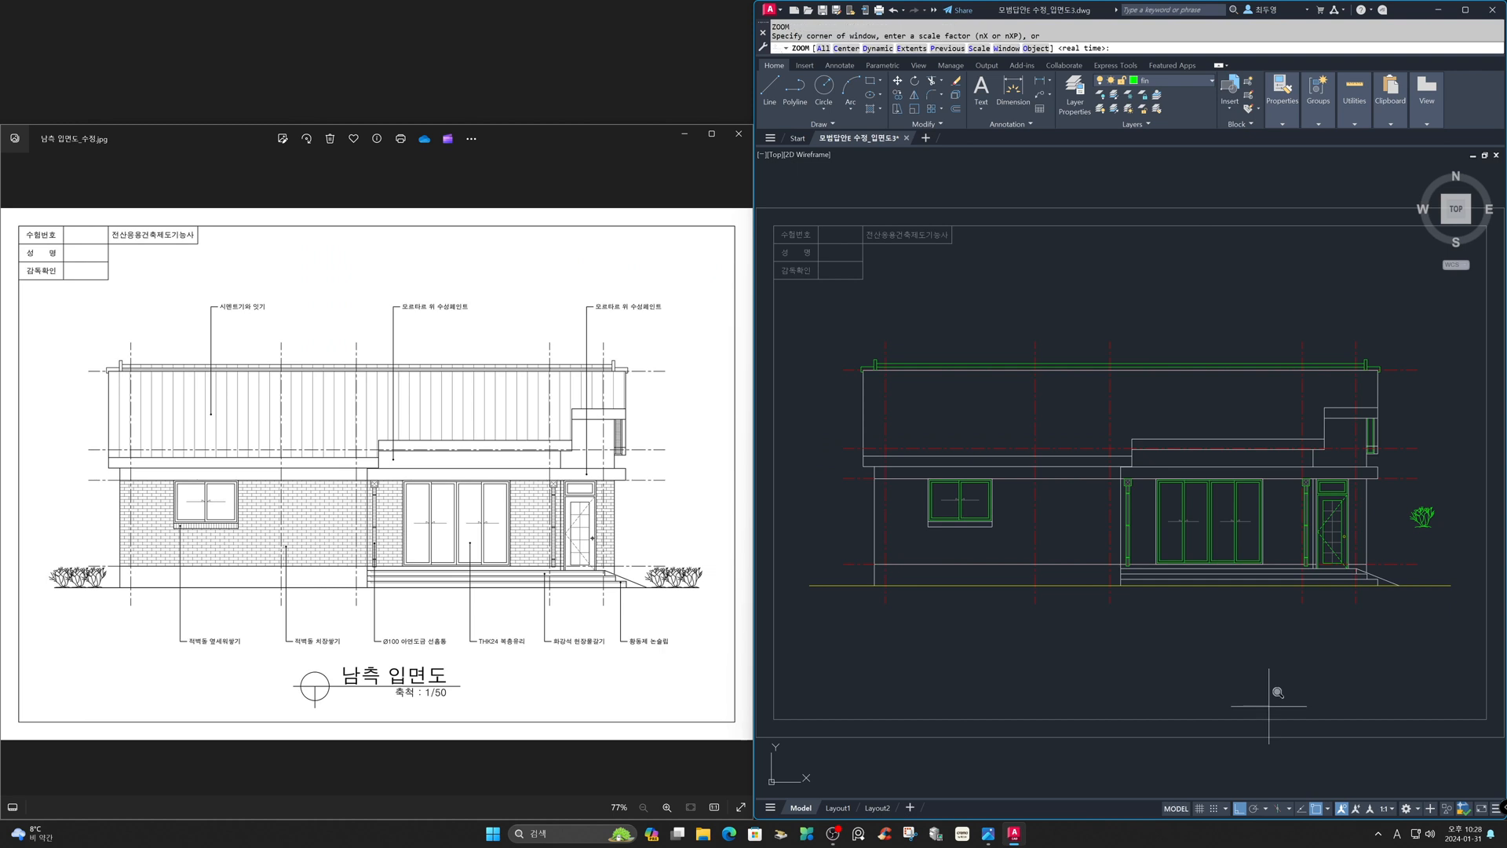
{"action": "left_click", "coordinate": [1307, 467]}
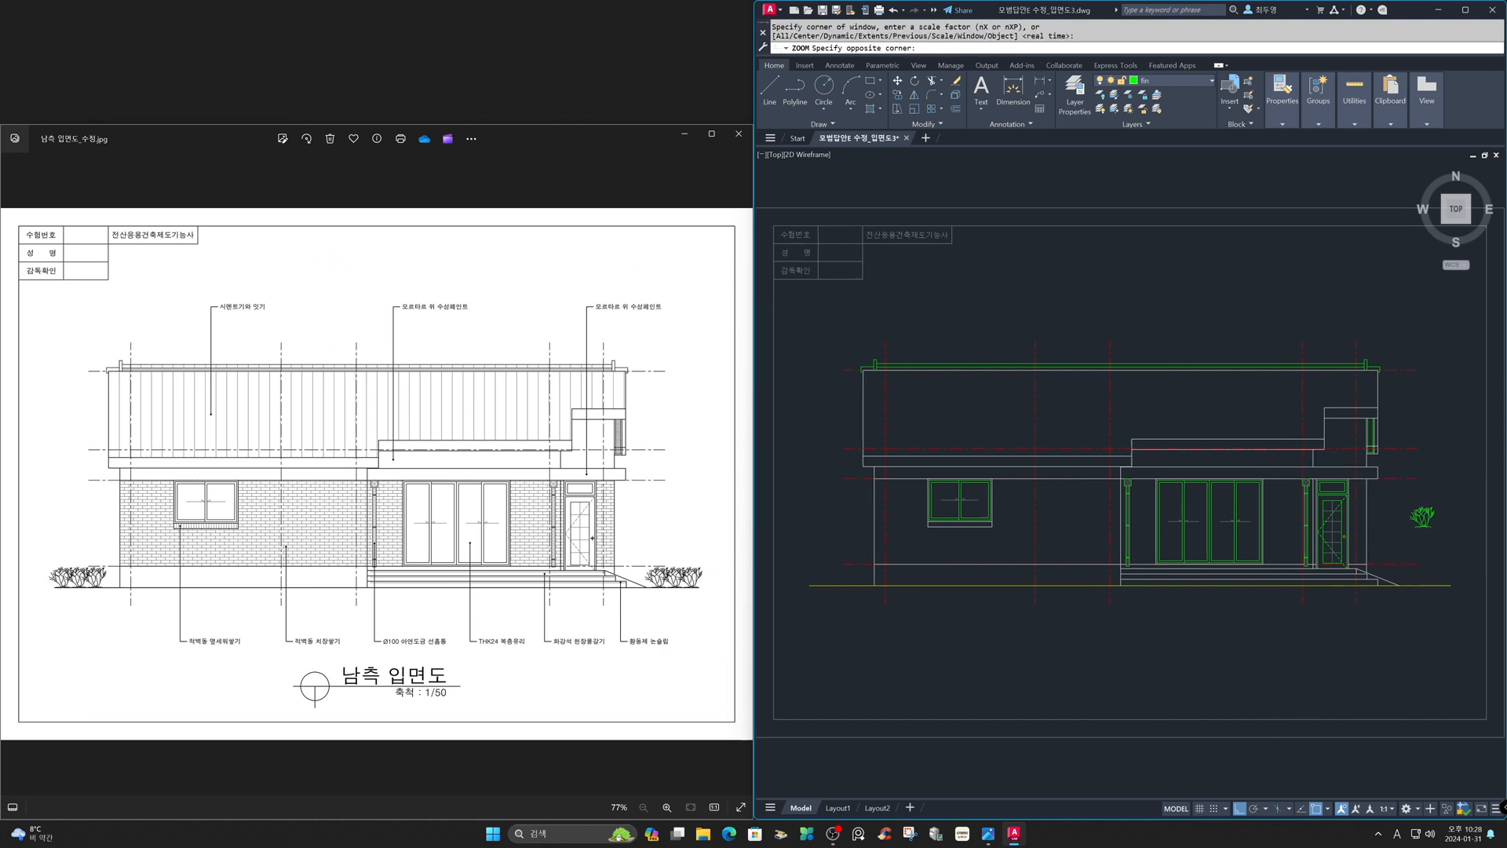
{"action": "left_click", "coordinate": [1491, 624]}
{"action": "type", "text": "m"}
{"action": "key", "text": "Return"}
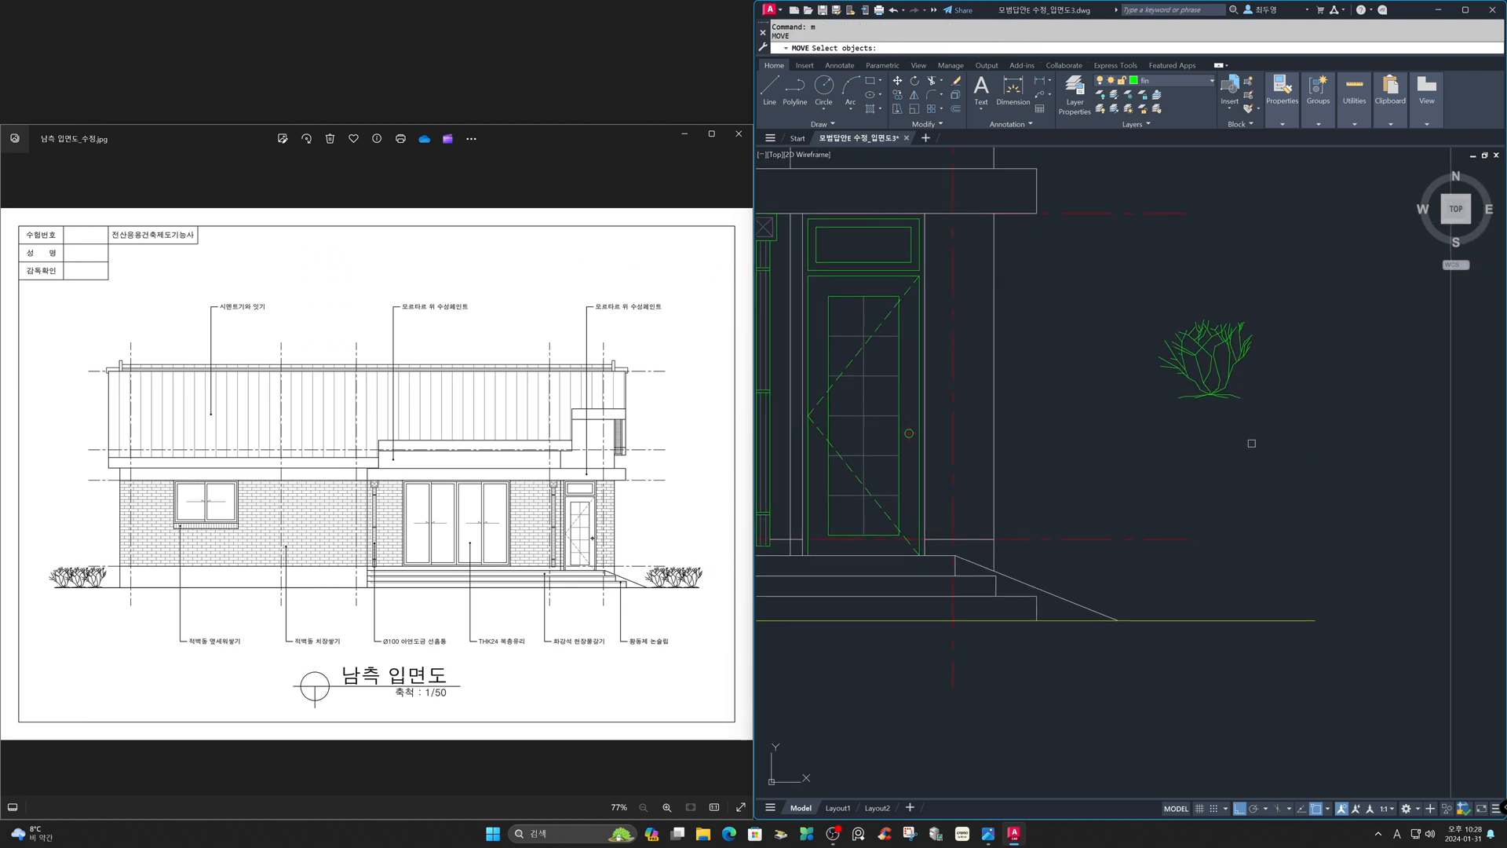
{"action": "left_click", "coordinate": [1230, 394]}
{"action": "key", "text": "Return"}
{"action": "left_click", "coordinate": [1239, 397]}
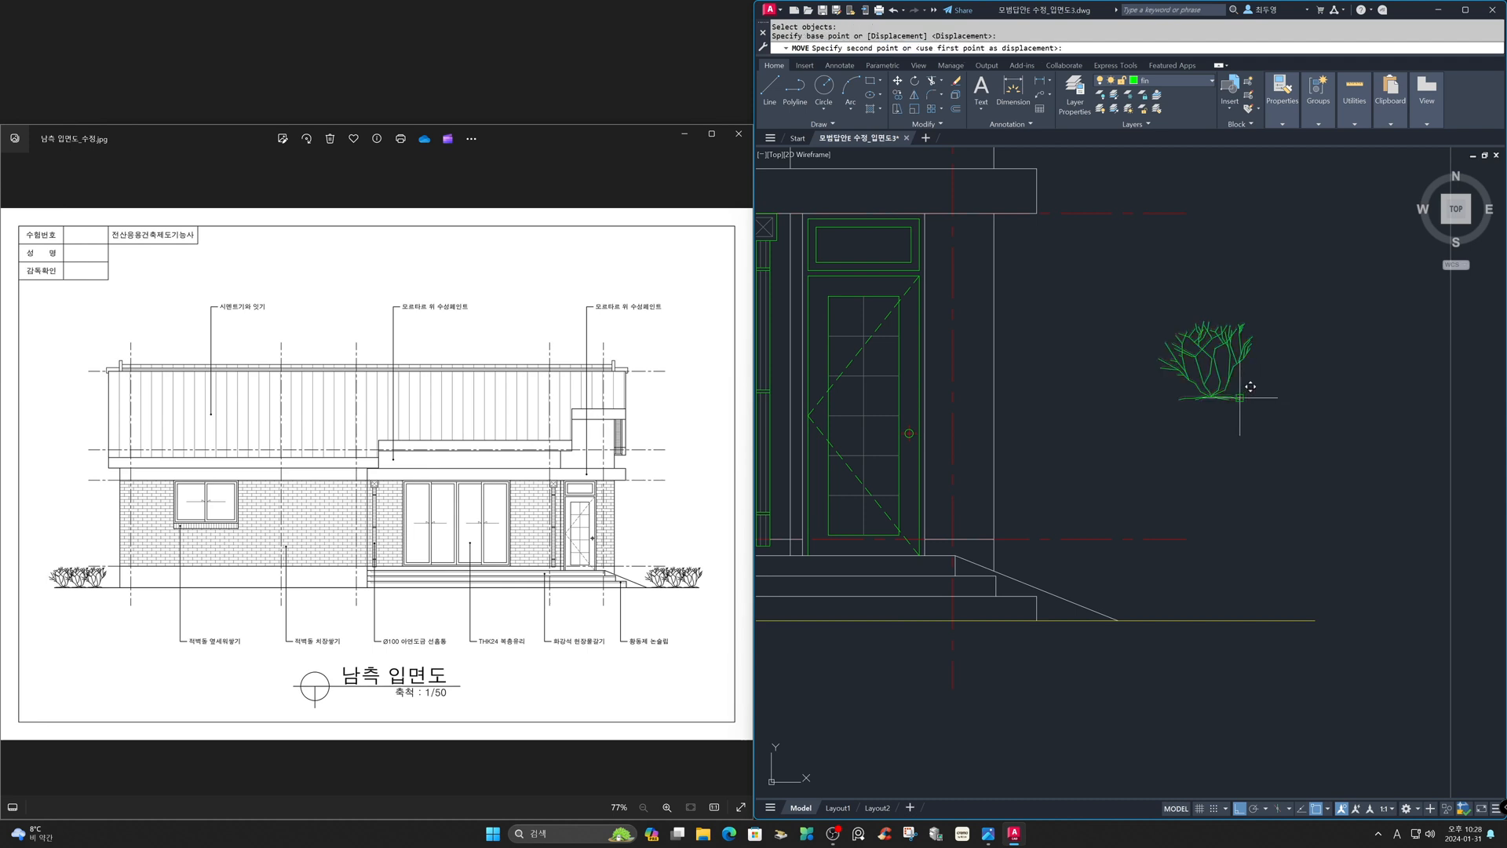
{"action": "left_click", "coordinate": [1284, 619]}
- Copy the shrub once to the left along the ground line
{"action": "type", "text": "co"}
{"action": "key", "text": "Return"}
{"action": "left_click", "coordinate": [1358, 575]}
{"action": "left_click", "coordinate": [1284, 520]}
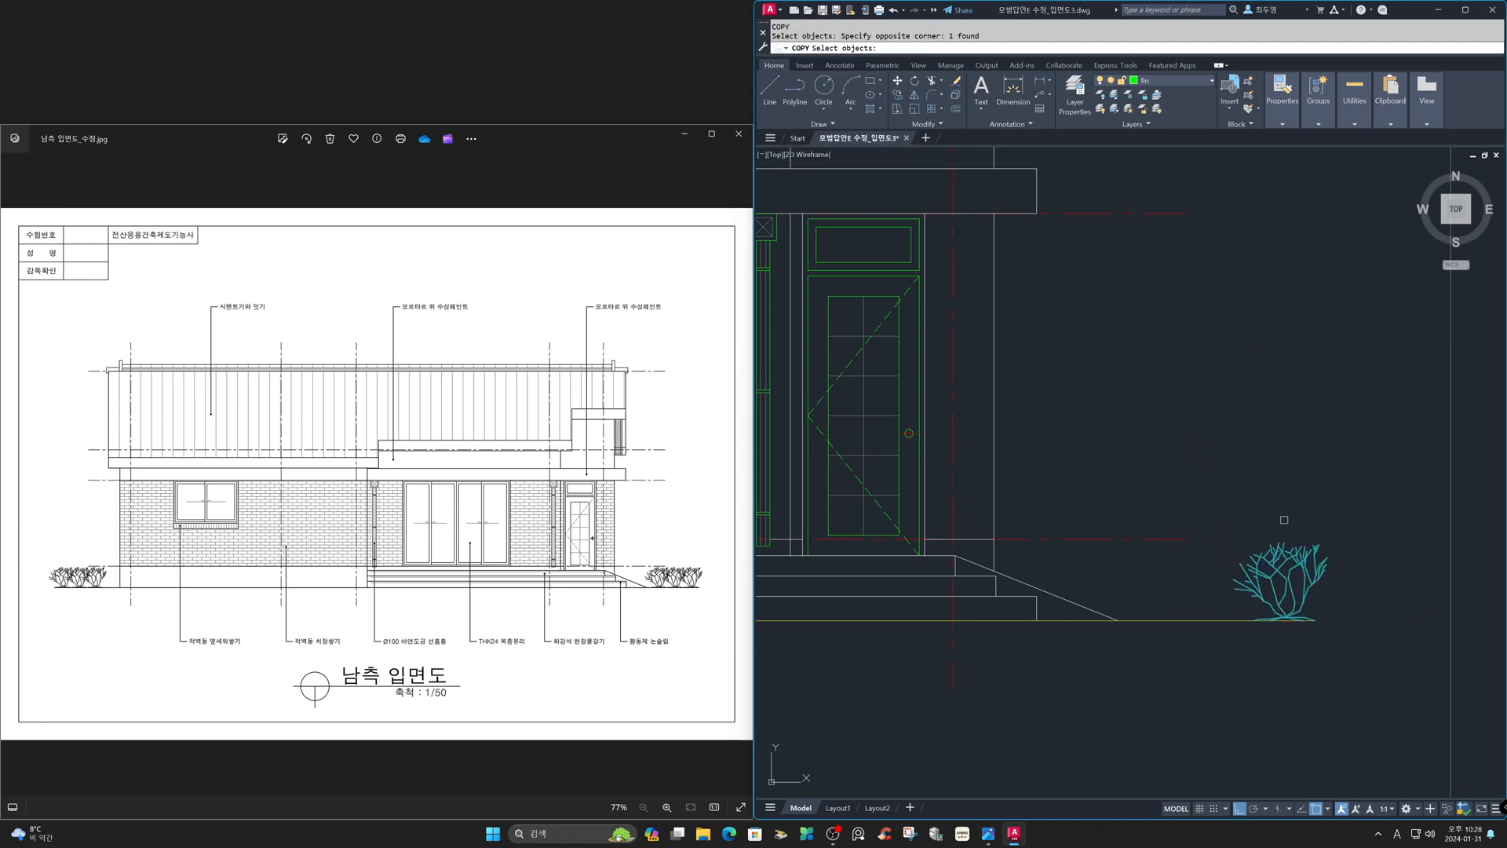
{"action": "key", "text": "Return"}
{"action": "left_click", "coordinate": [1326, 456]}
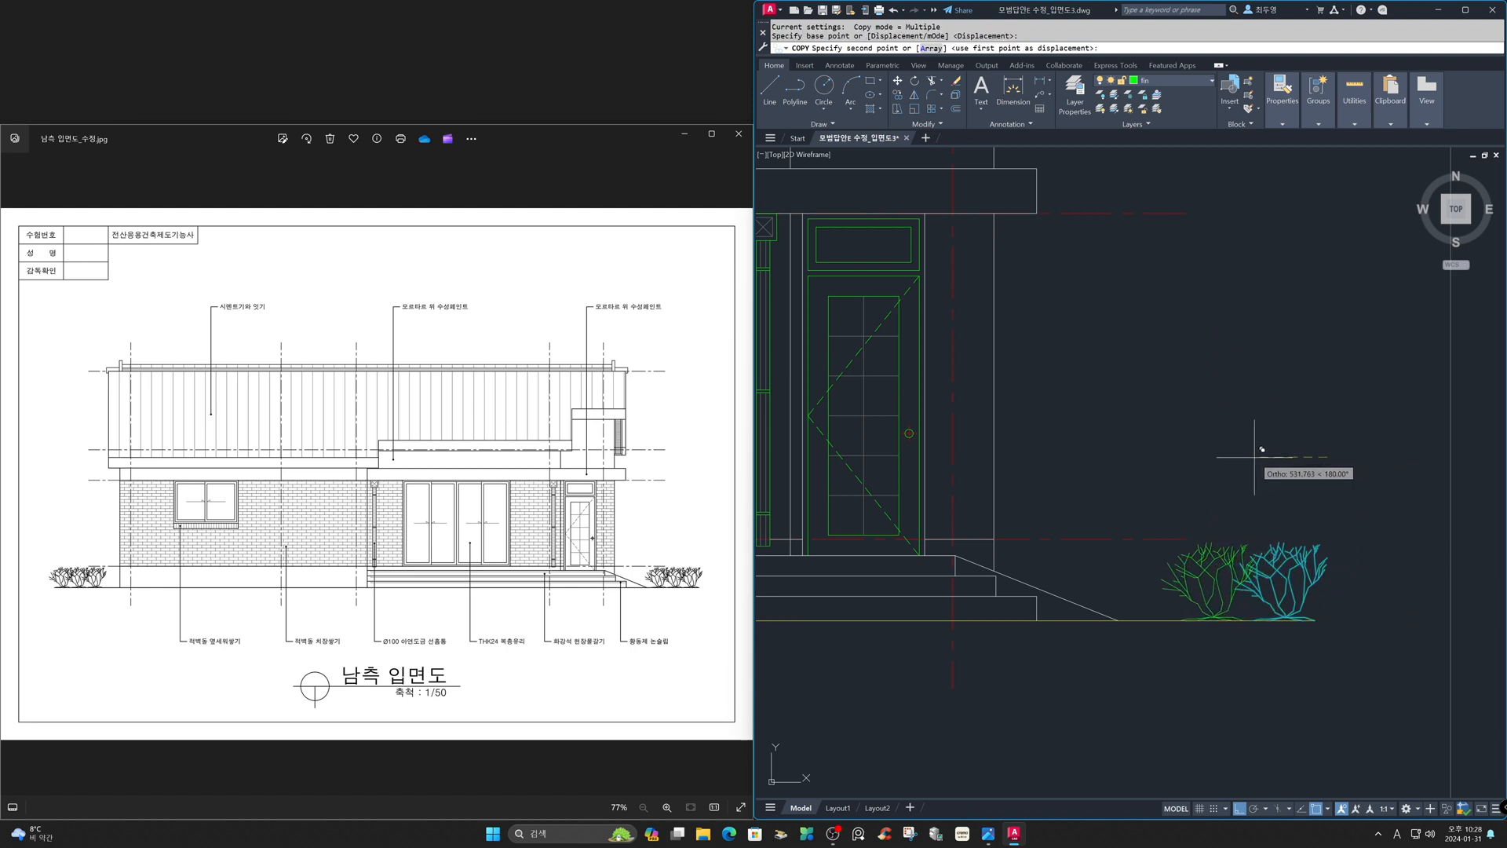
{"action": "left_click", "coordinate": [1207, 440]}
{"action": "key", "text": "Return"}
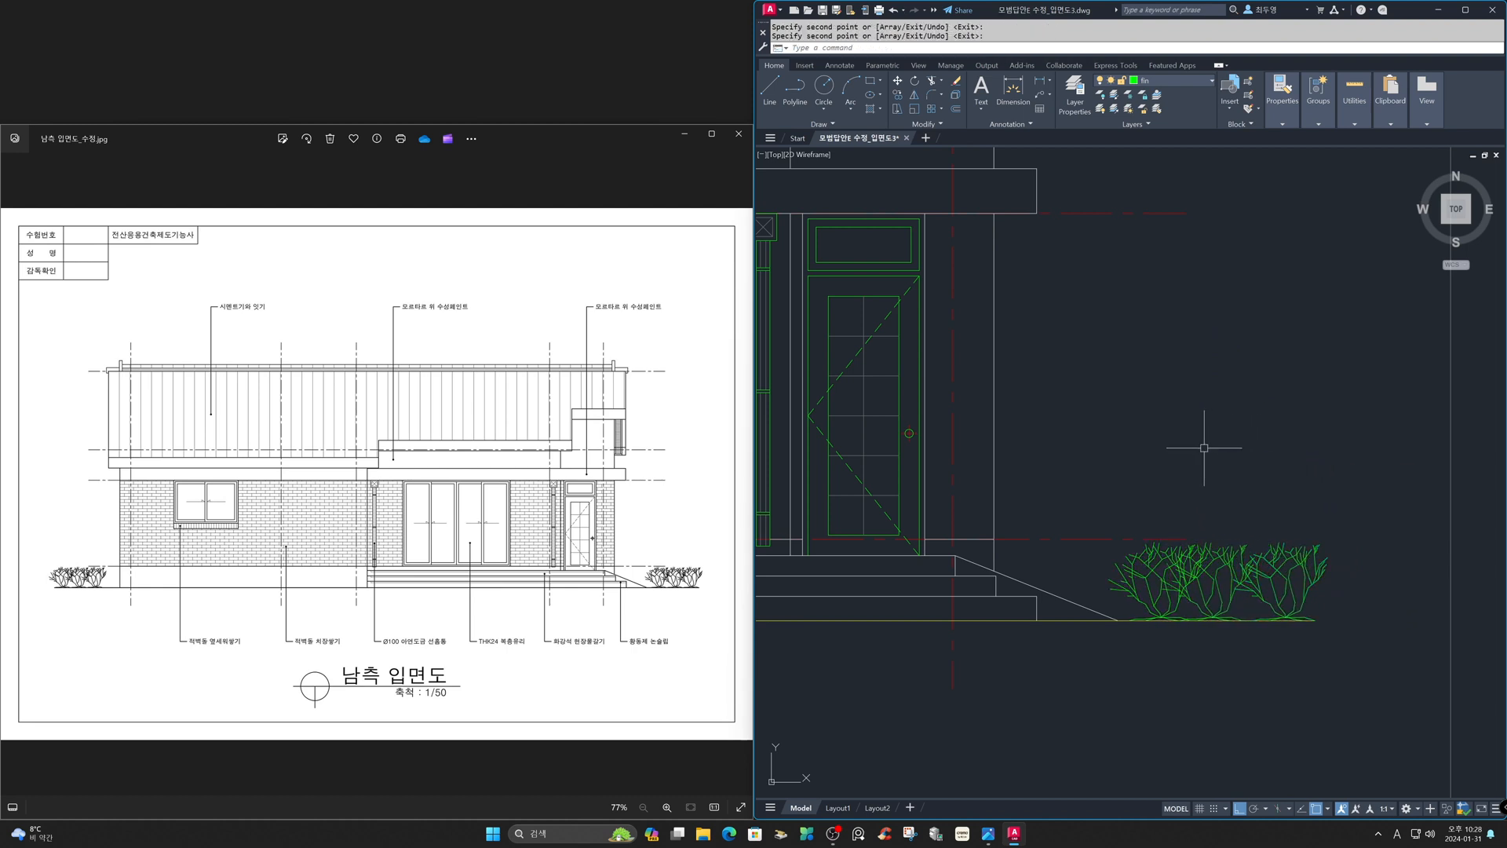
- Copy the pair of shrubs to the left end of the ground line
{"action": "key", "text": "Return"}
{"action": "left_click", "coordinate": [1344, 594]}
{"action": "left_click", "coordinate": [1135, 575]}
{"action": "key", "text": "Return"}
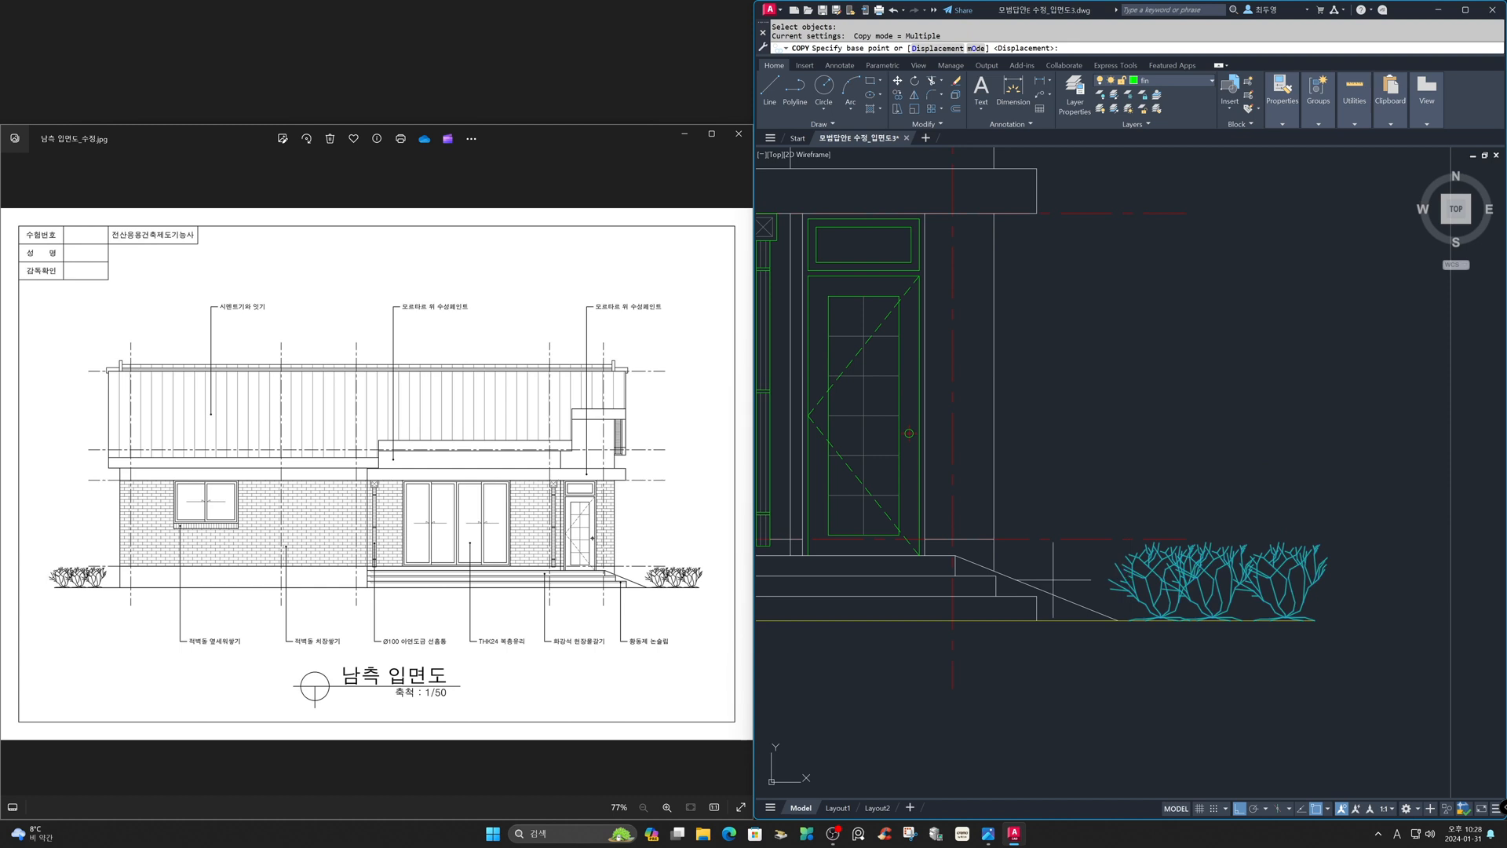
{"action": "left_click", "coordinate": [1128, 620]}
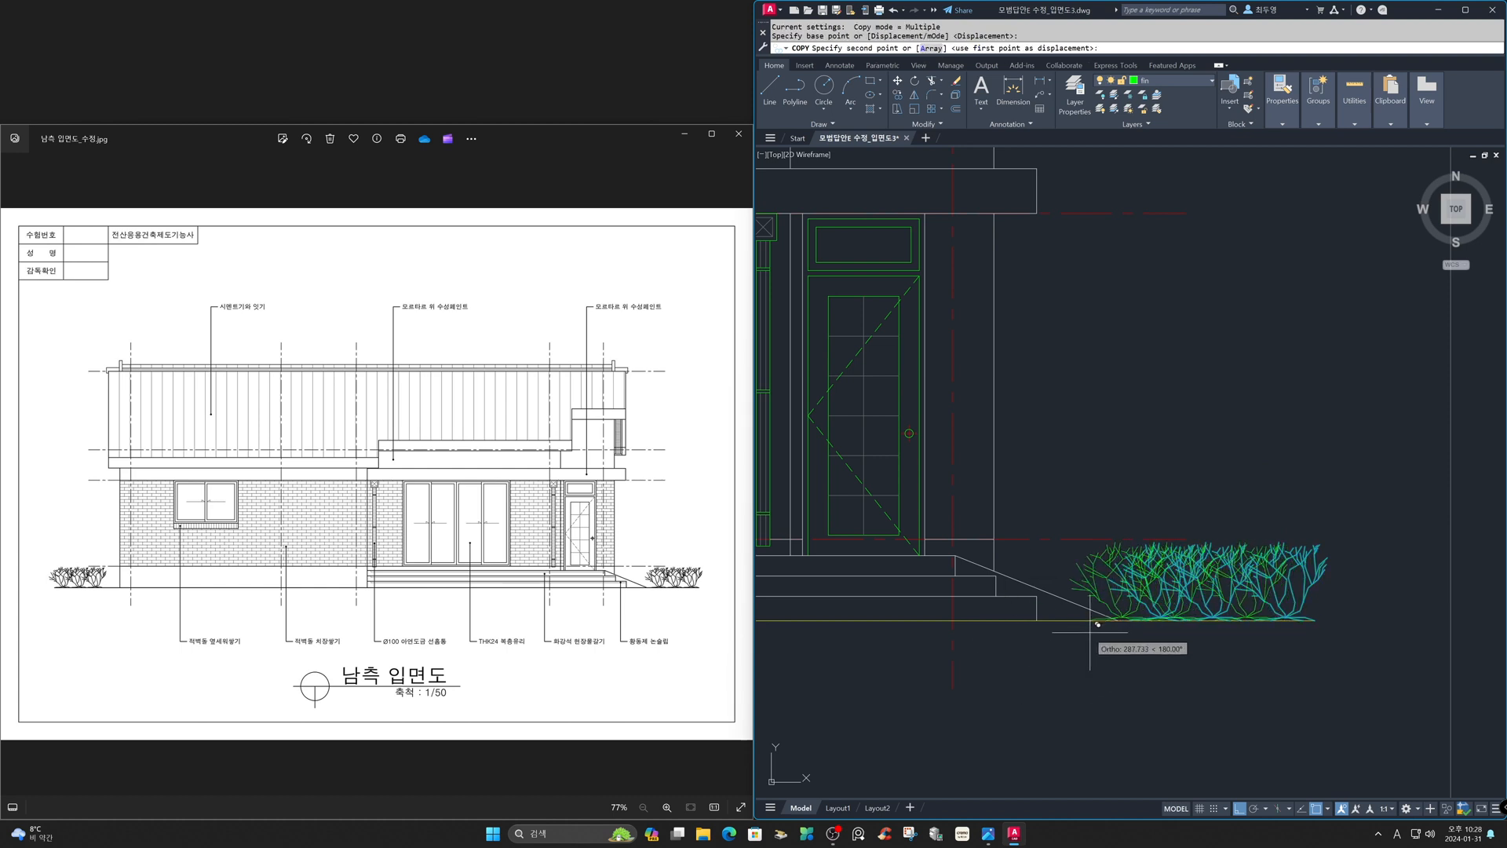
{"action": "type", "text": "'z"}
{"action": "key", "text": "Return"}
{"action": "type", "text": "p"}
{"action": "key", "text": "Return"}
{"action": "left_click", "coordinate": [809, 585]}
{"action": "key", "text": "Return"}
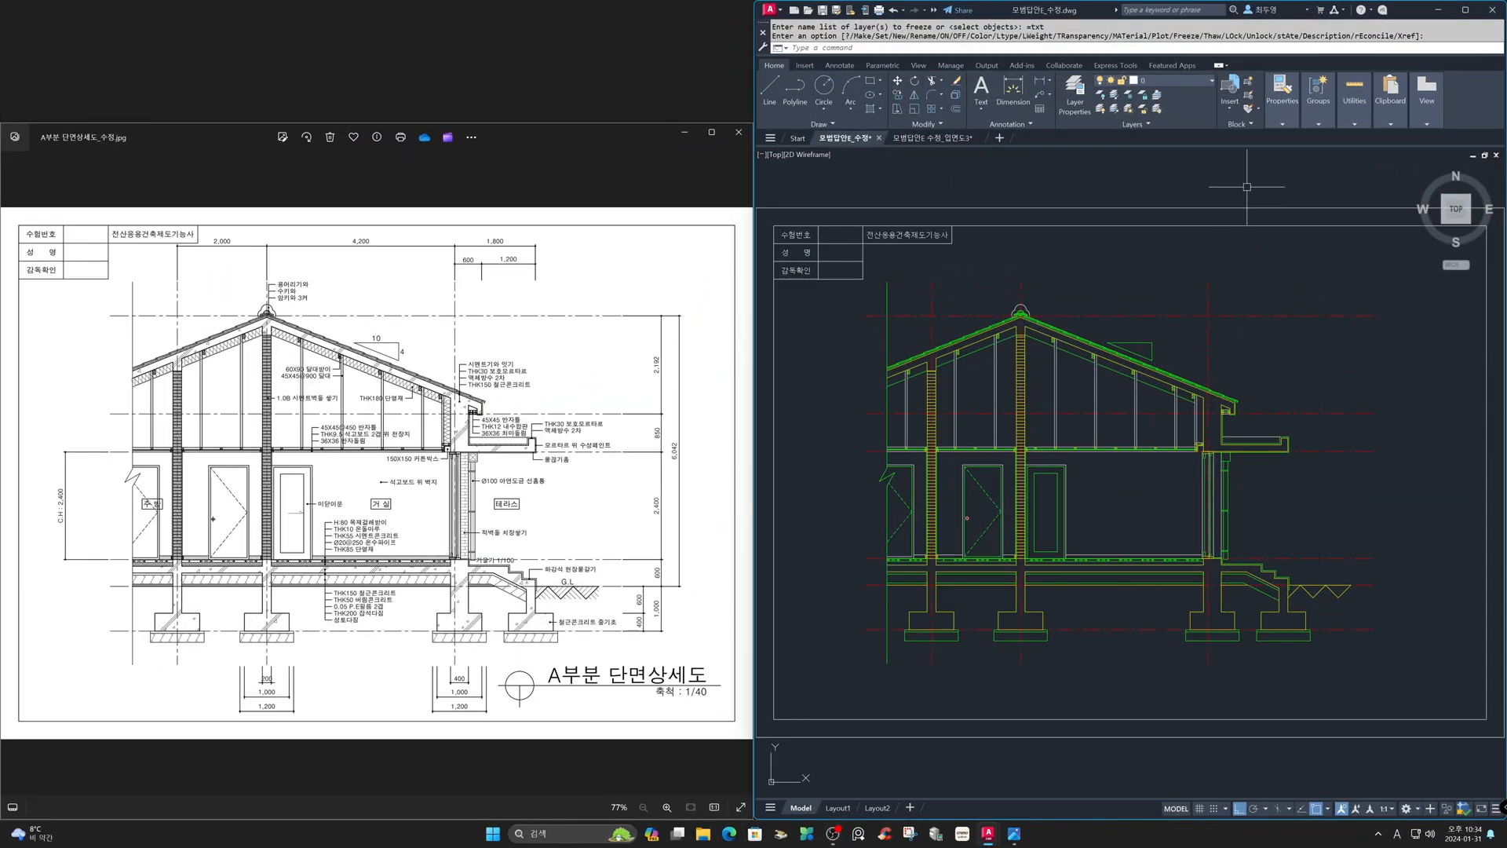
- In the section drawing, thaw the hat, hat2 and hat3 layers
{"action": "left_click", "coordinate": [1179, 81]}
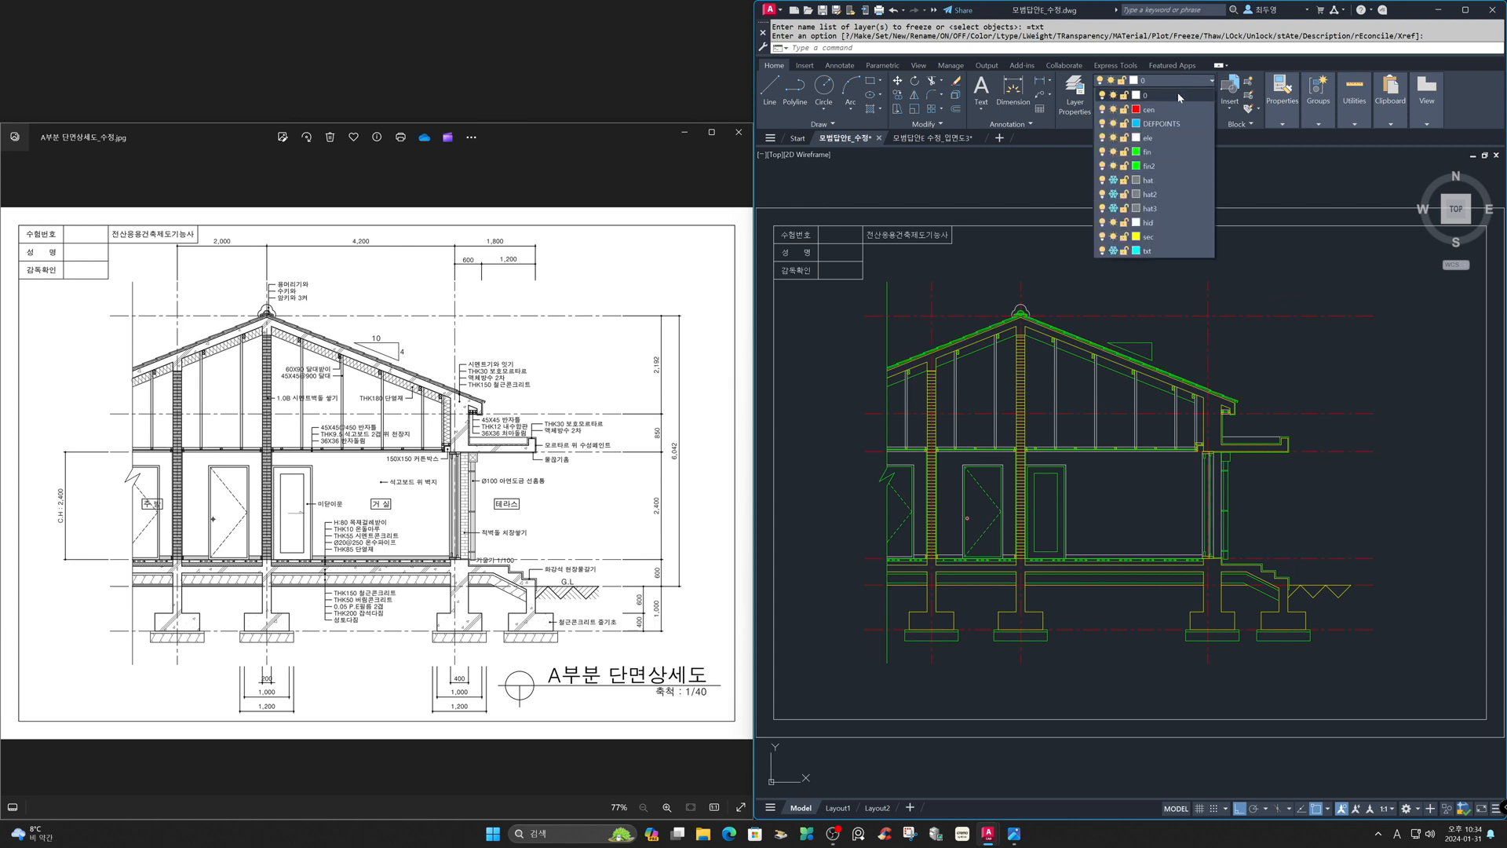
{"action": "left_click", "coordinate": [1113, 180]}
{"action": "left_click", "coordinate": [1113, 194]}
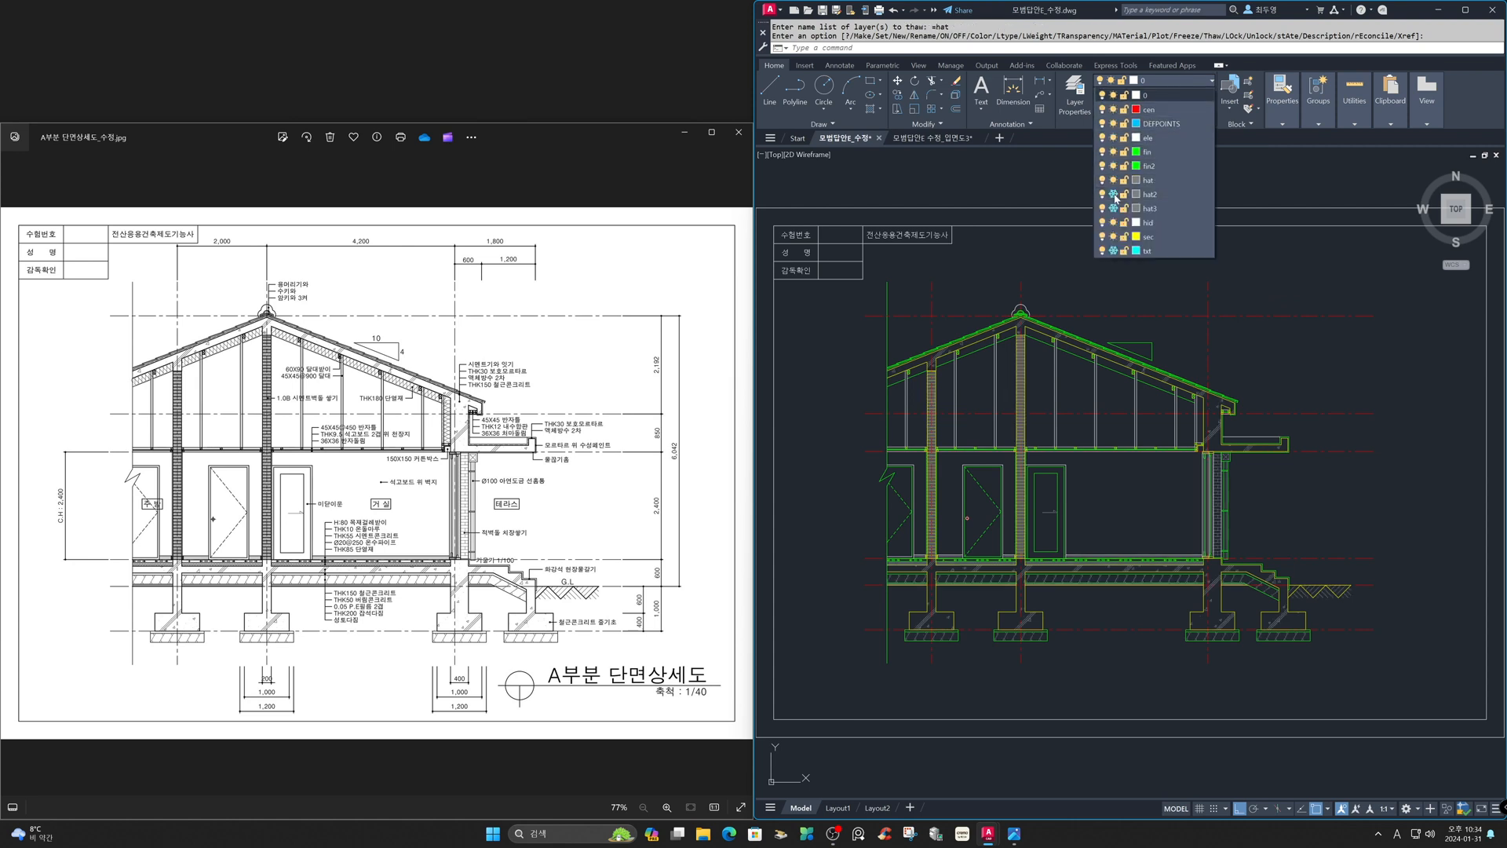
{"action": "left_click", "coordinate": [1113, 208]}
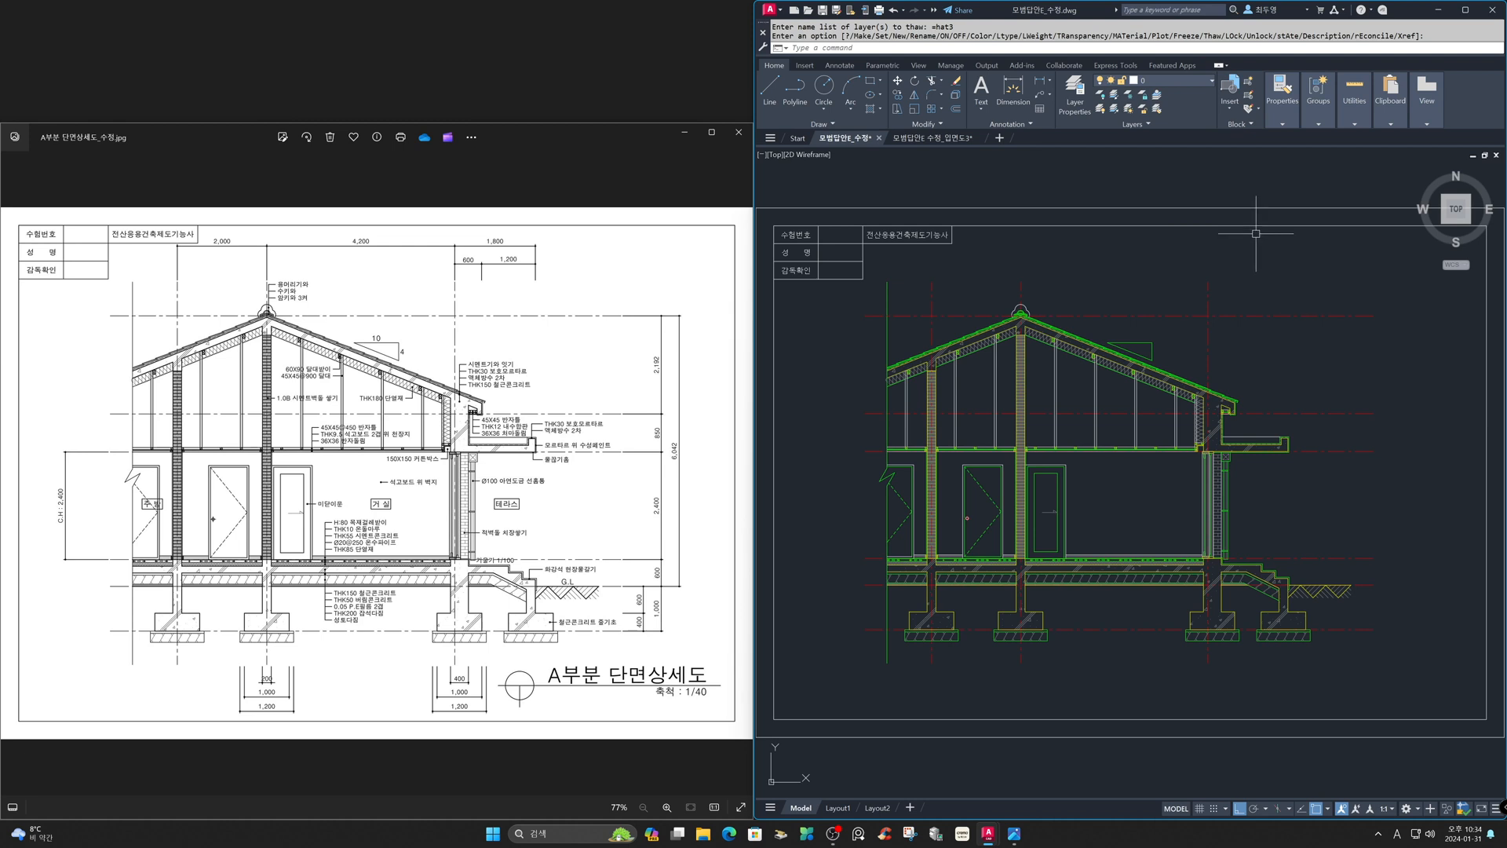
- Thaw the txt layer so the section drawing's annotation text is shown
{"action": "left_click", "coordinate": [1188, 80]}
{"action": "left_click", "coordinate": [1113, 250]}
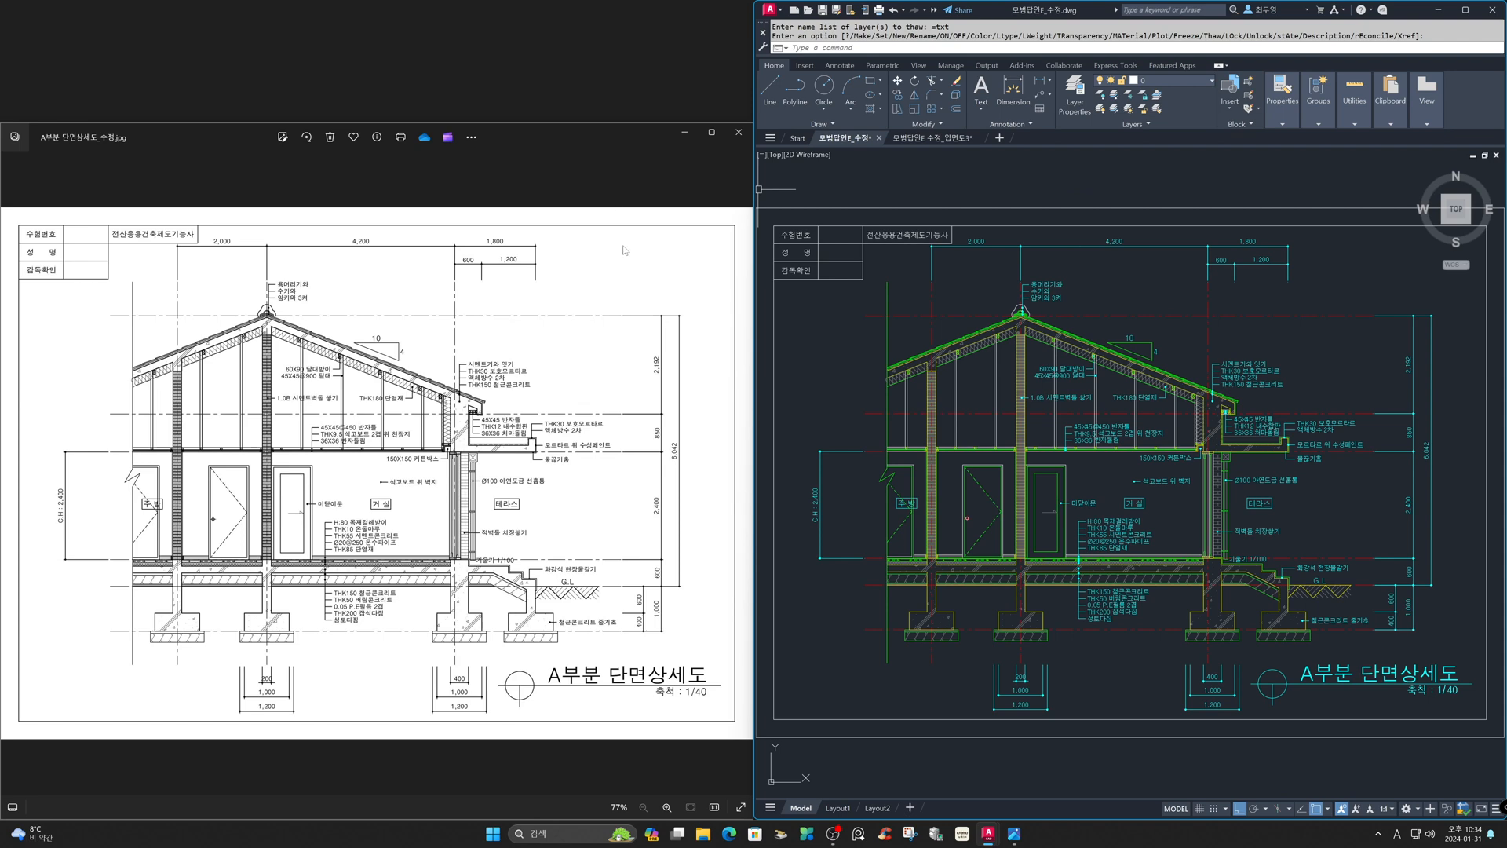
- Switch the reference image viewer to the south elevation sheet image
{"action": "left_click", "coordinate": [500, 771]}
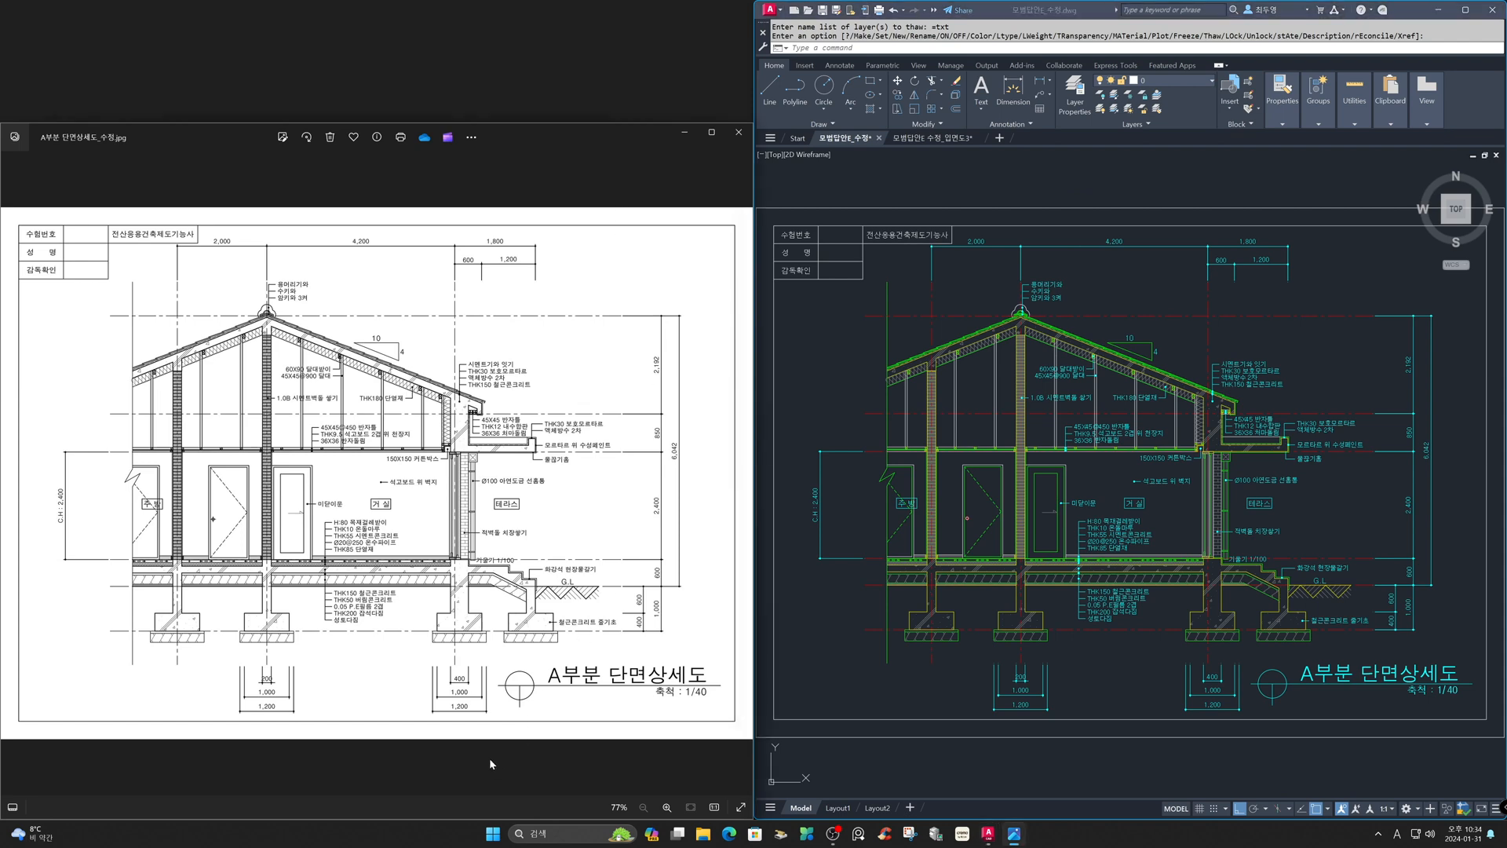
{"action": "mouse_move", "coordinate": [489, 756]}
{"action": "left_click", "coordinate": [354, 763]}
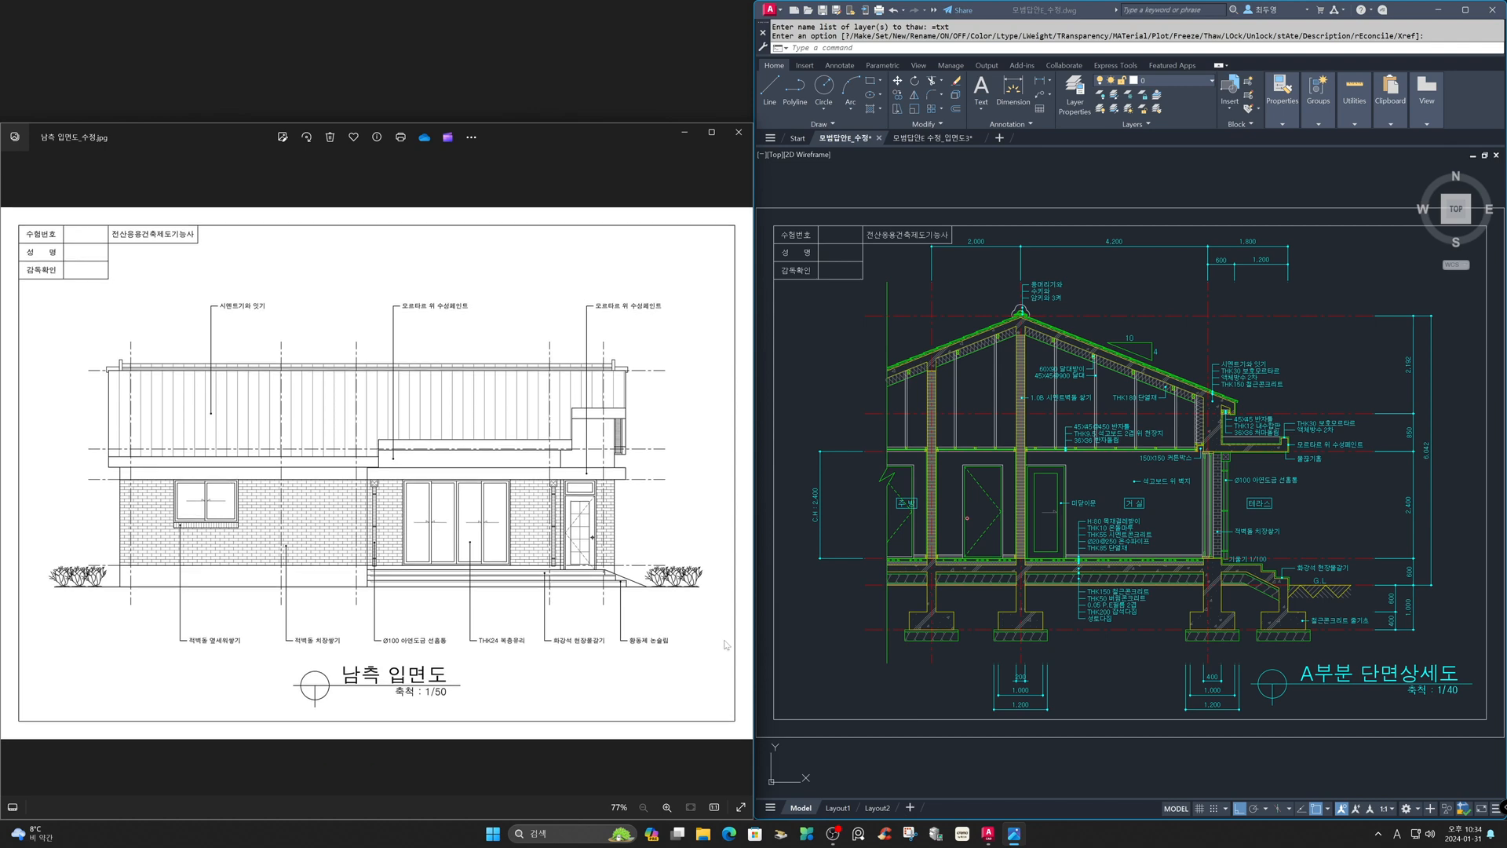
- Zoom out to the whole drawing, then window-zoom onto the south elevation sheet using its frame corner endpoints
{"action": "left_click", "coordinate": [924, 193]}
{"action": "type", "text": "z"}
{"action": "key", "text": "Return"}
{"action": "type", "text": "a"}
{"action": "key", "text": "Return"}
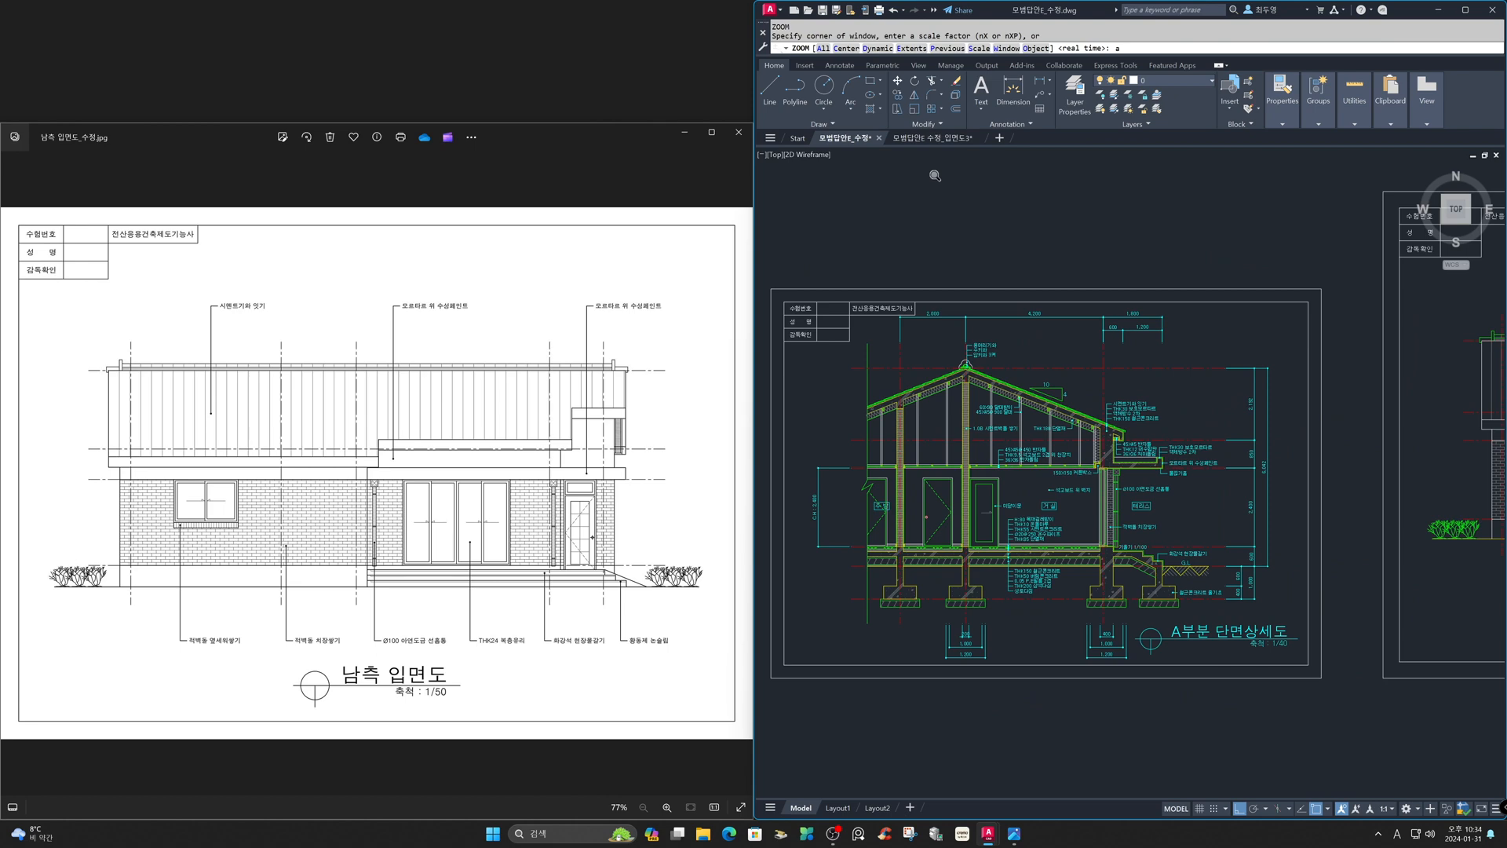
{"action": "type", "text": "z"}
{"action": "key", "text": "Return"}
{"action": "right_click", "coordinate": [932, 184], "text": "shift"}
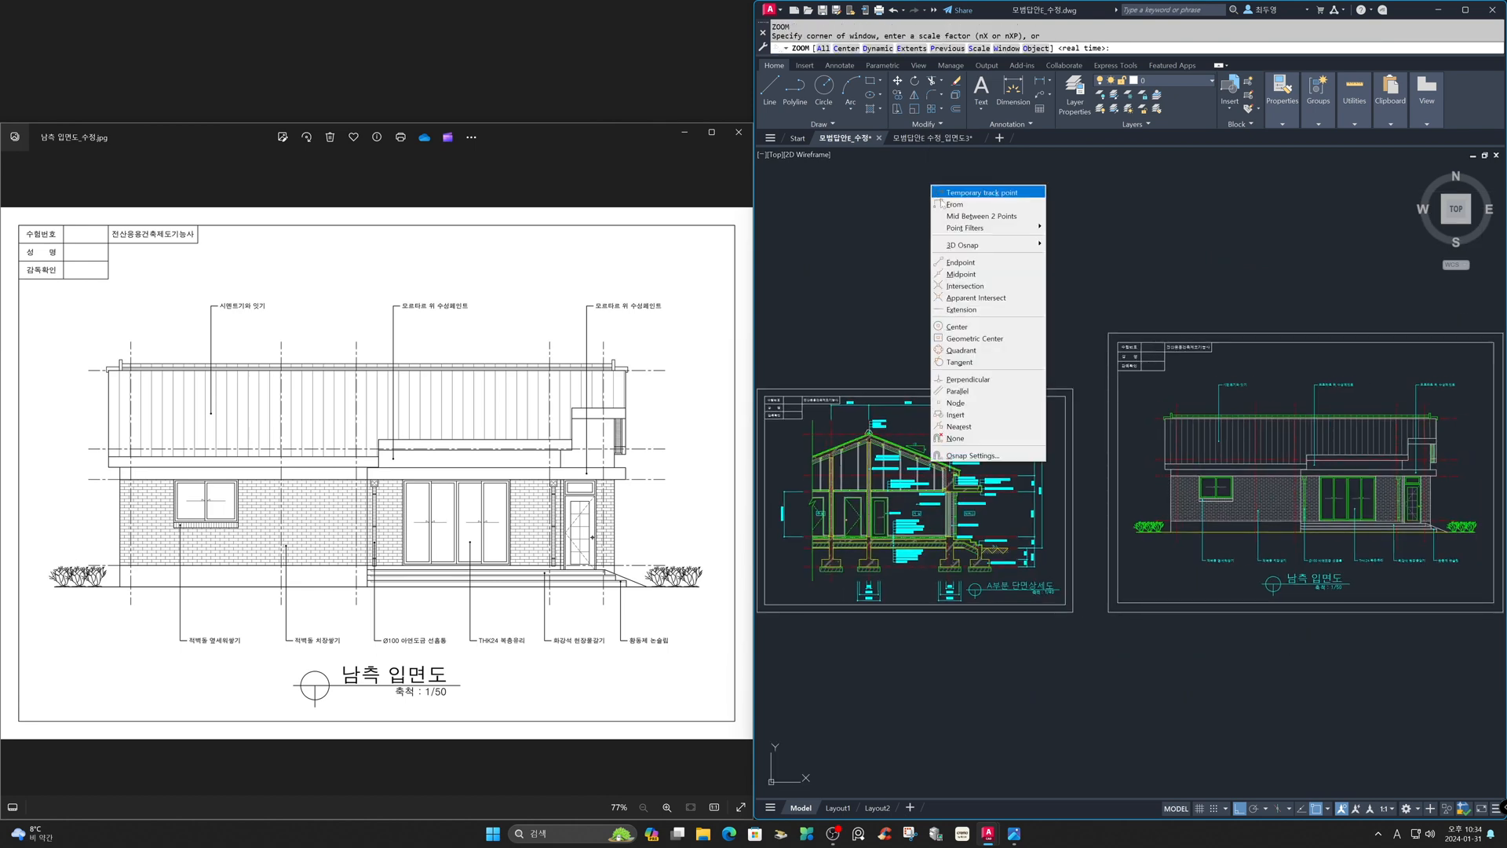
{"action": "left_click", "coordinate": [971, 266]}
{"action": "left_click", "coordinate": [1108, 332]}
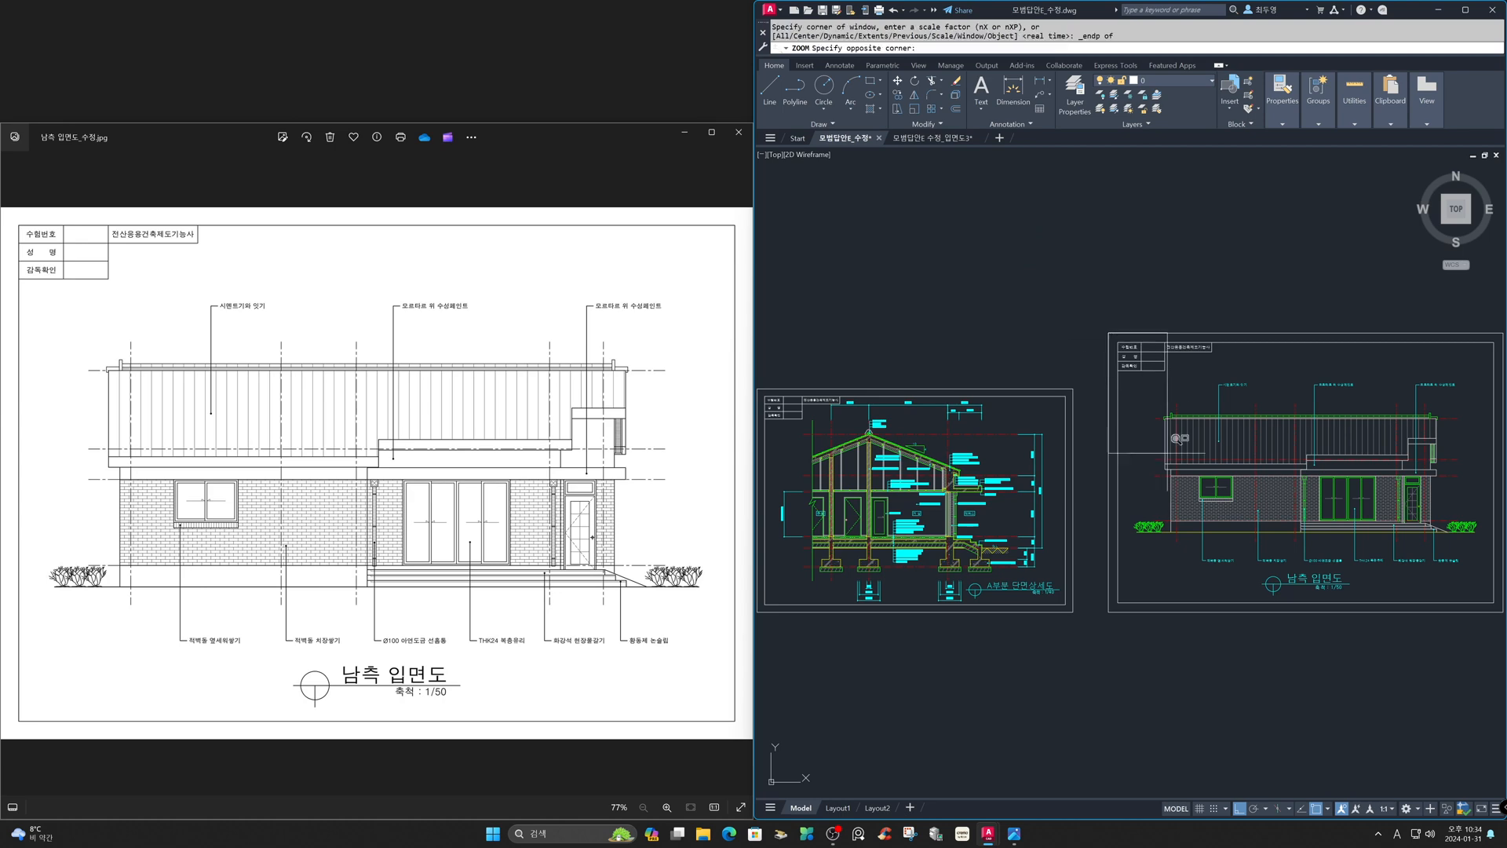
{"action": "right_click", "coordinate": [1383, 421], "text": "shift"}
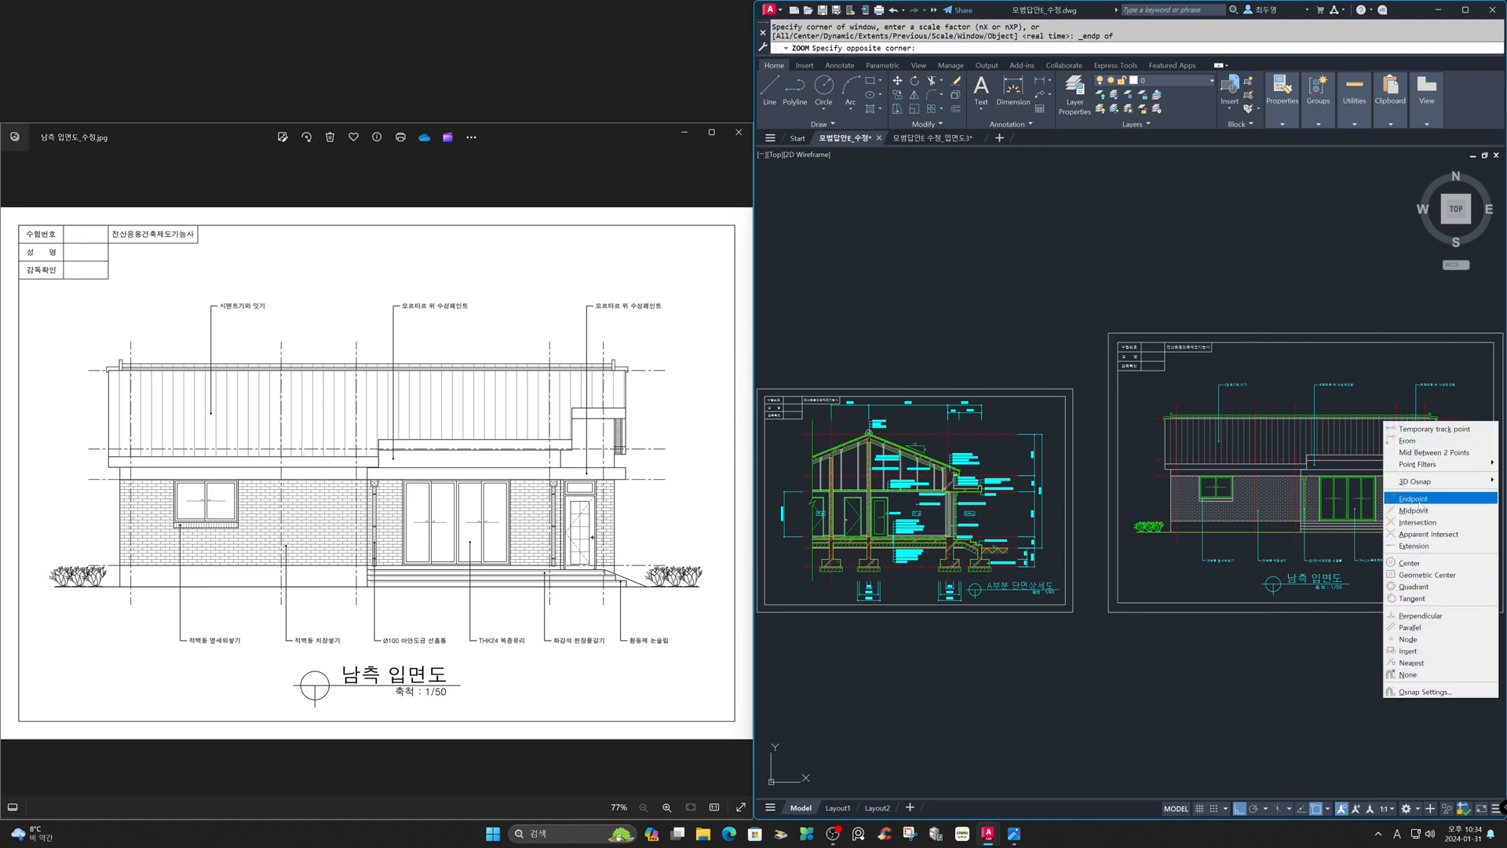
{"action": "left_click", "coordinate": [1413, 498]}
{"action": "left_click", "coordinate": [1457, 599]}
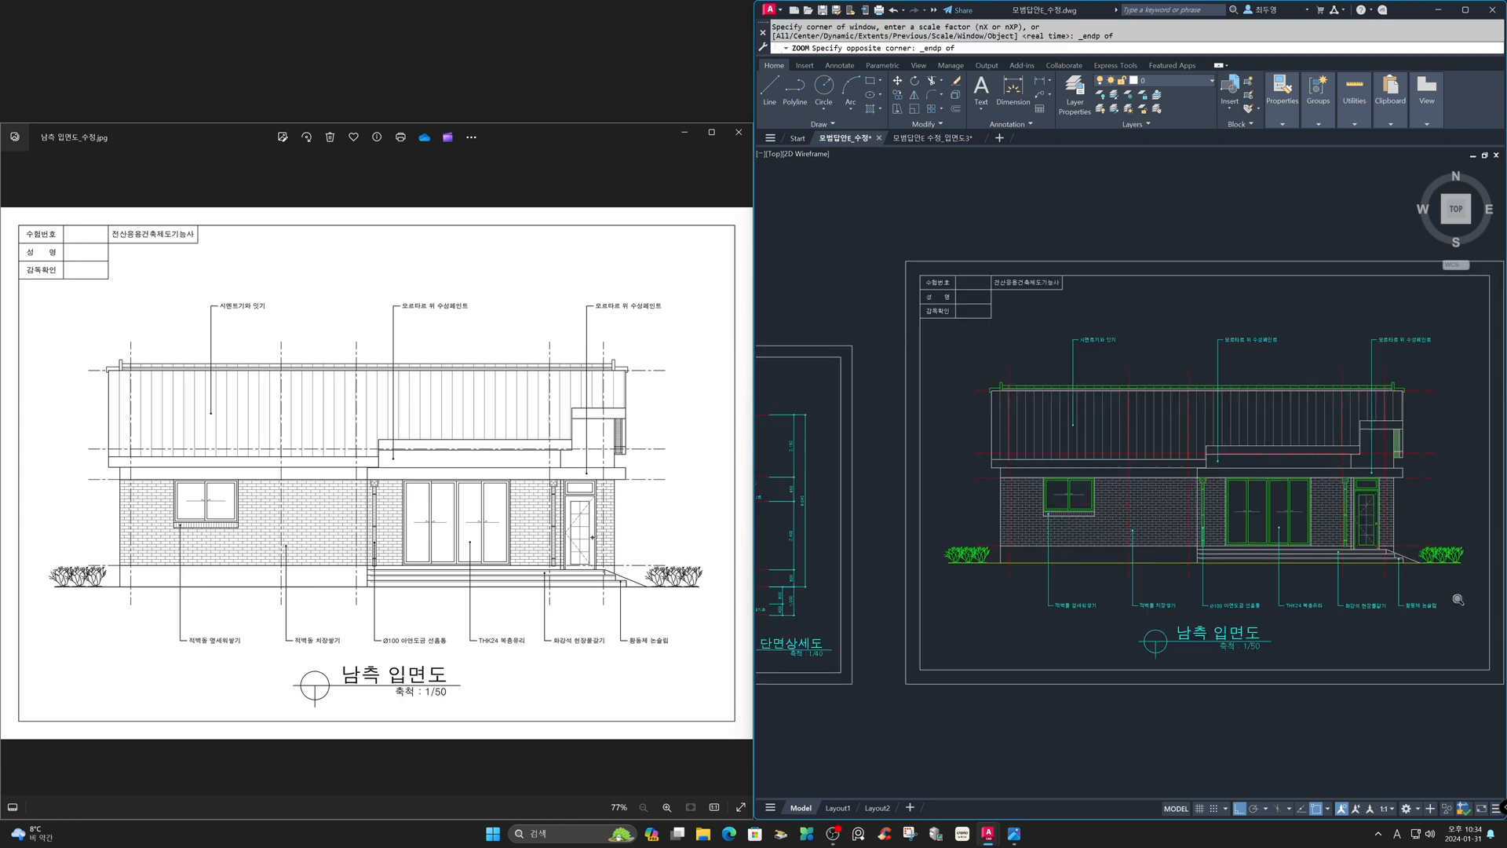